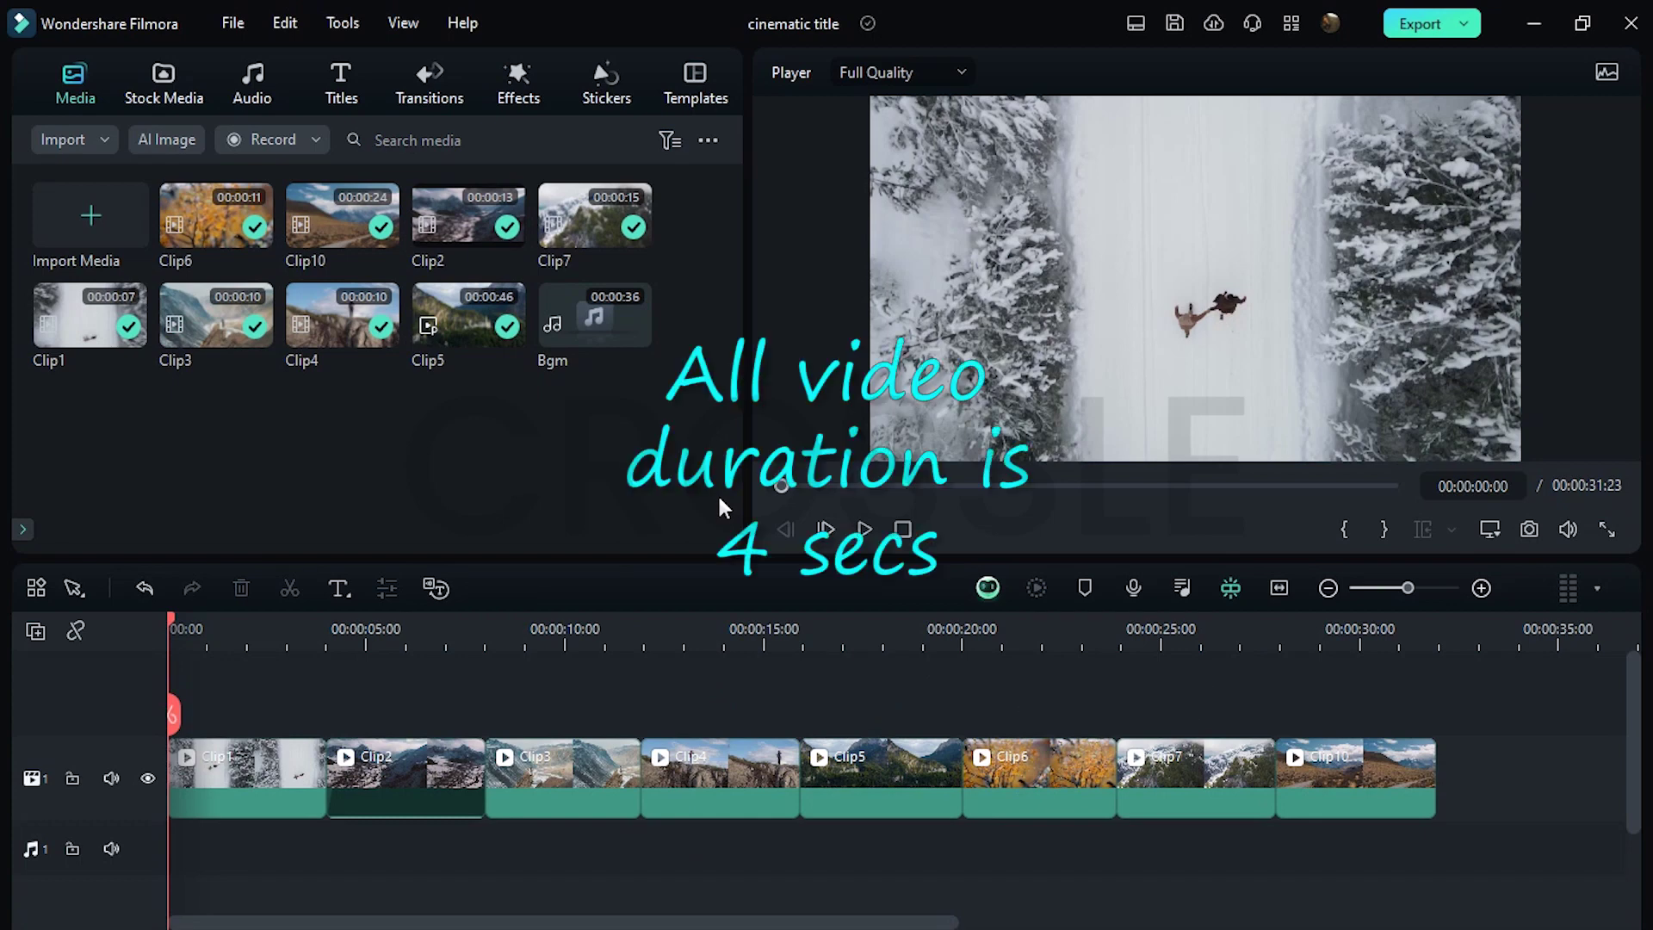
Find the Crop effect in Effects and place it on track 2 above Clip1
click(518, 81)
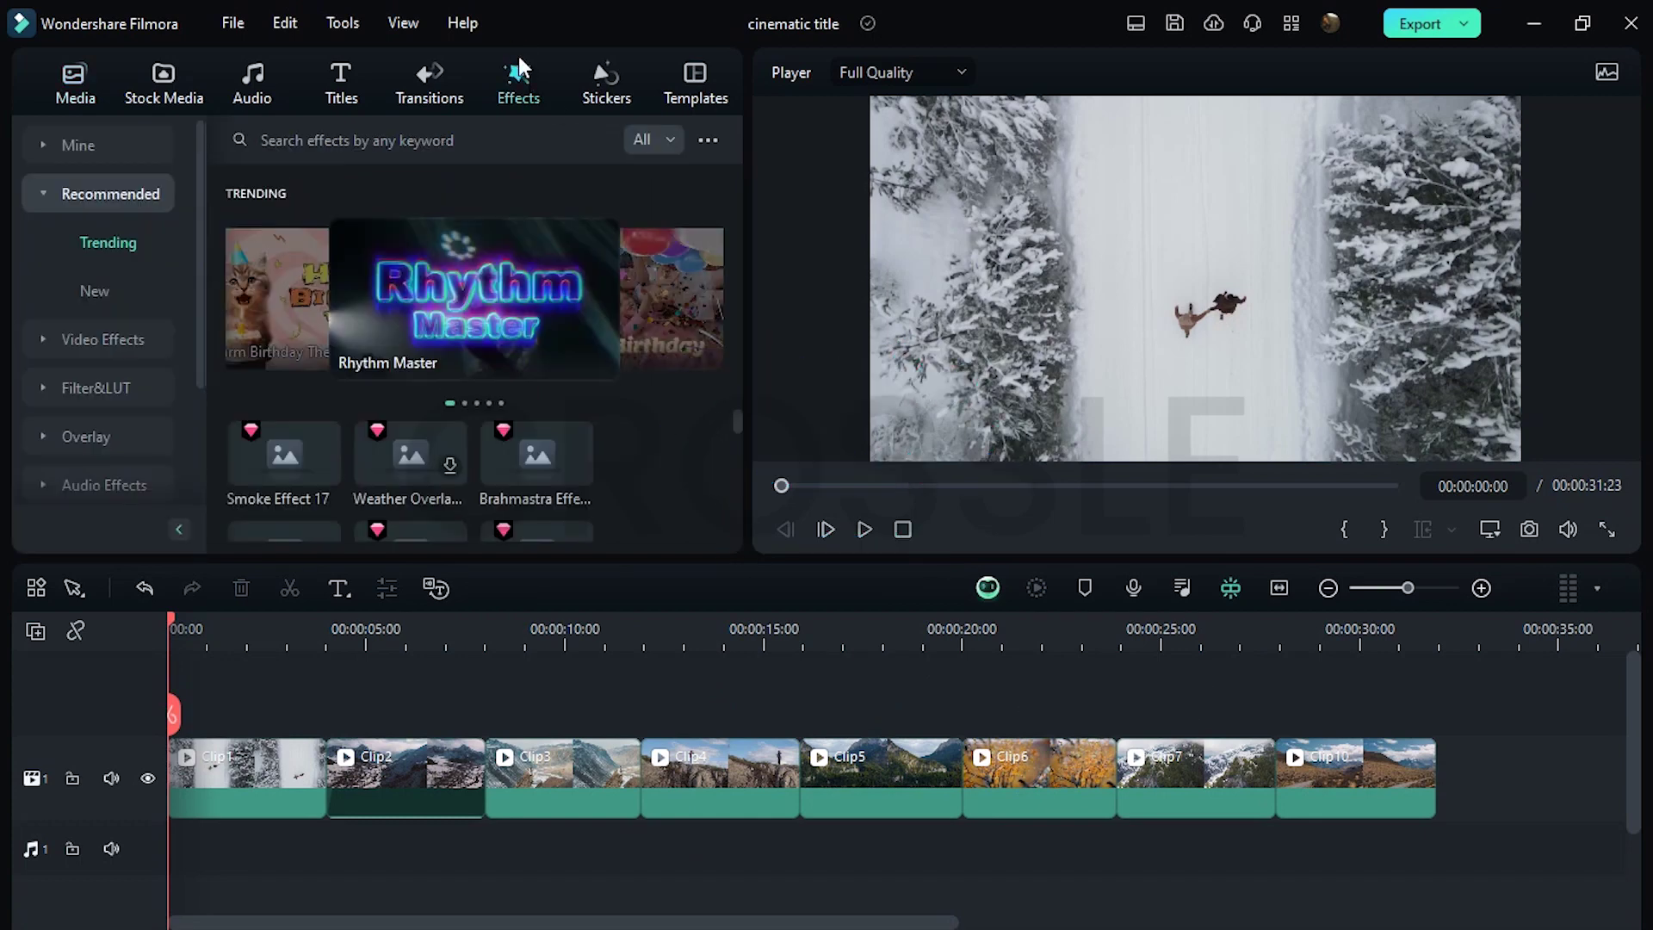
click(491, 136)
text(crop)
key(Return)
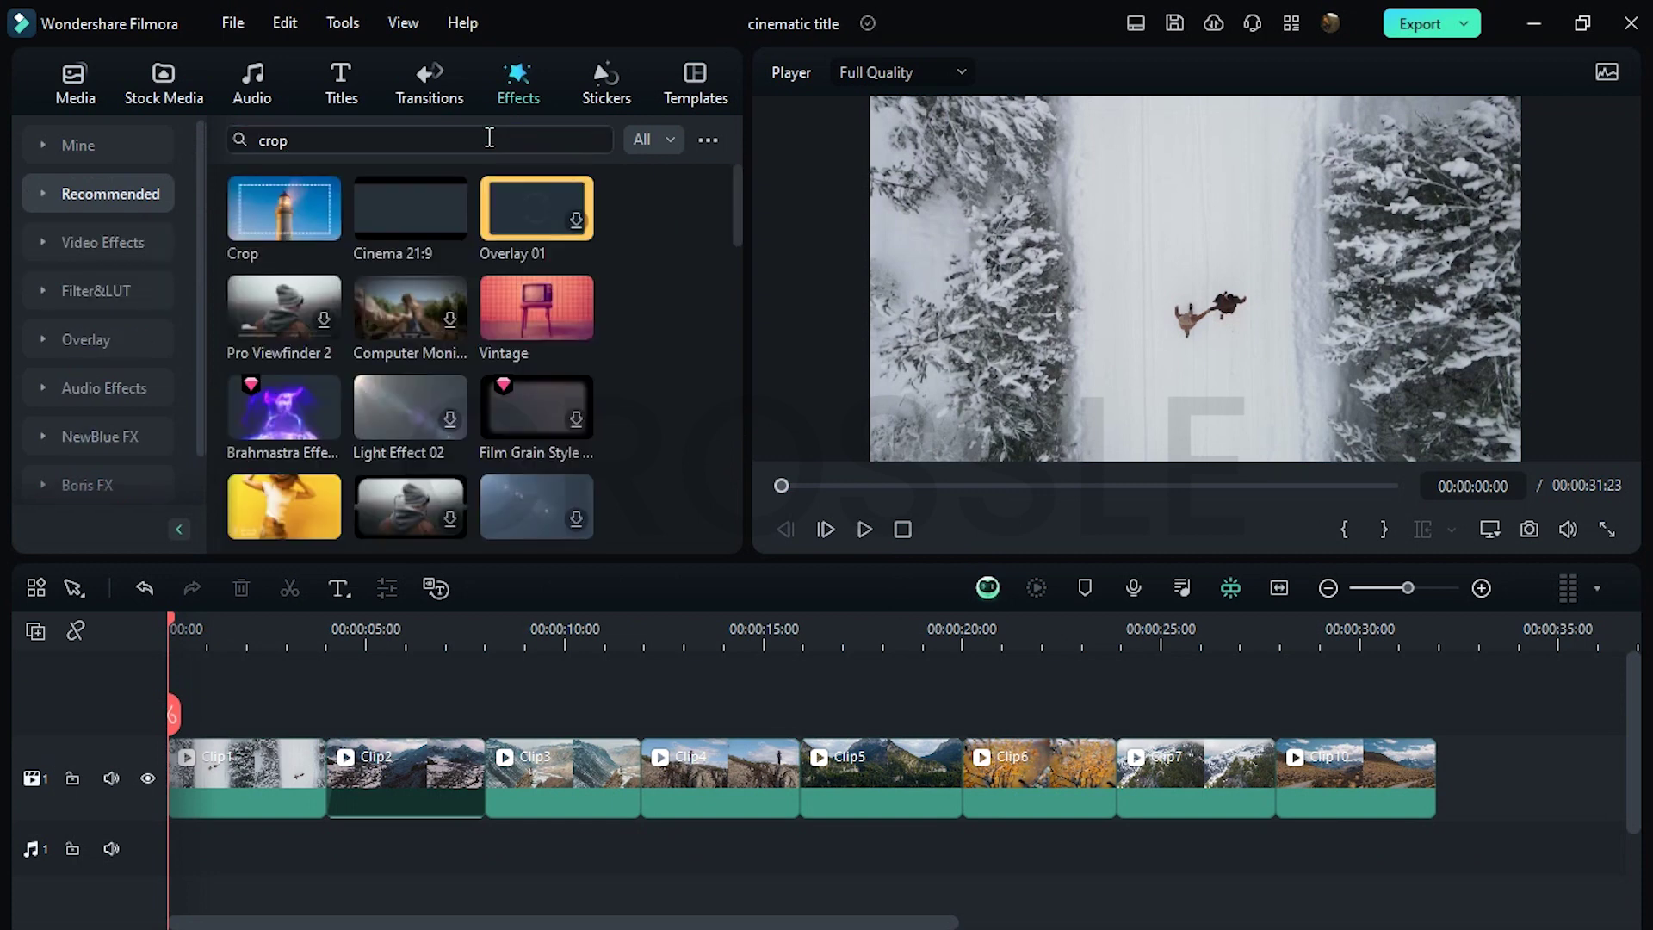
drag(301, 211, 258, 750)
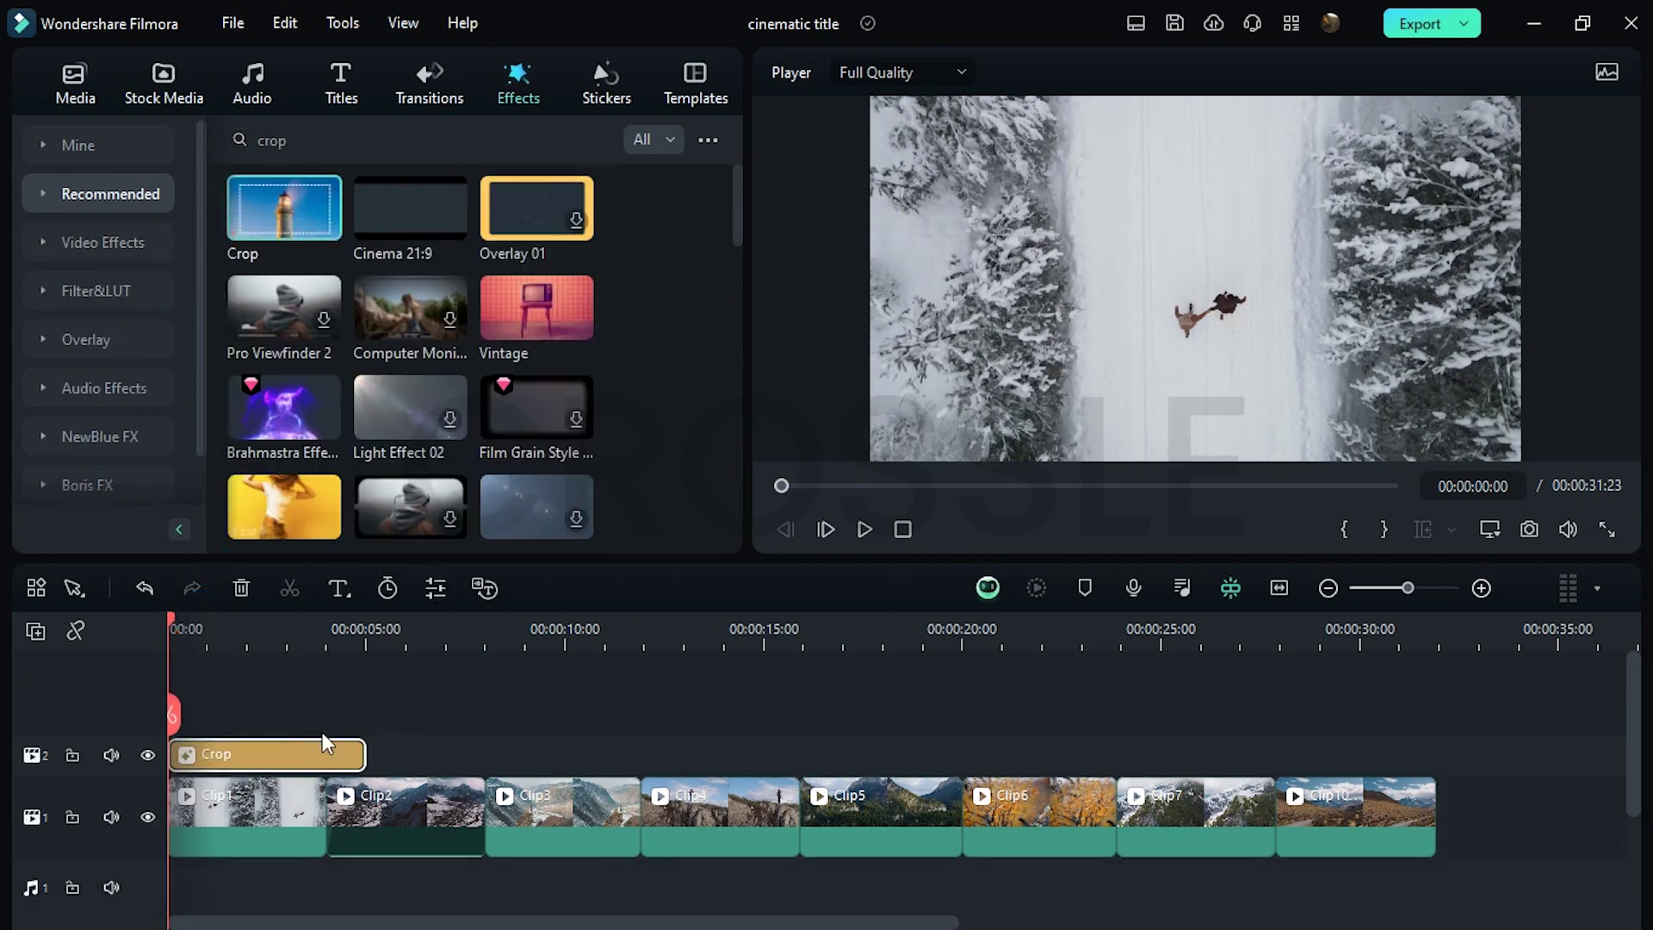
Set the Crop effect's Top to 45.28 and Bottom to 12.23
double_click(302, 756)
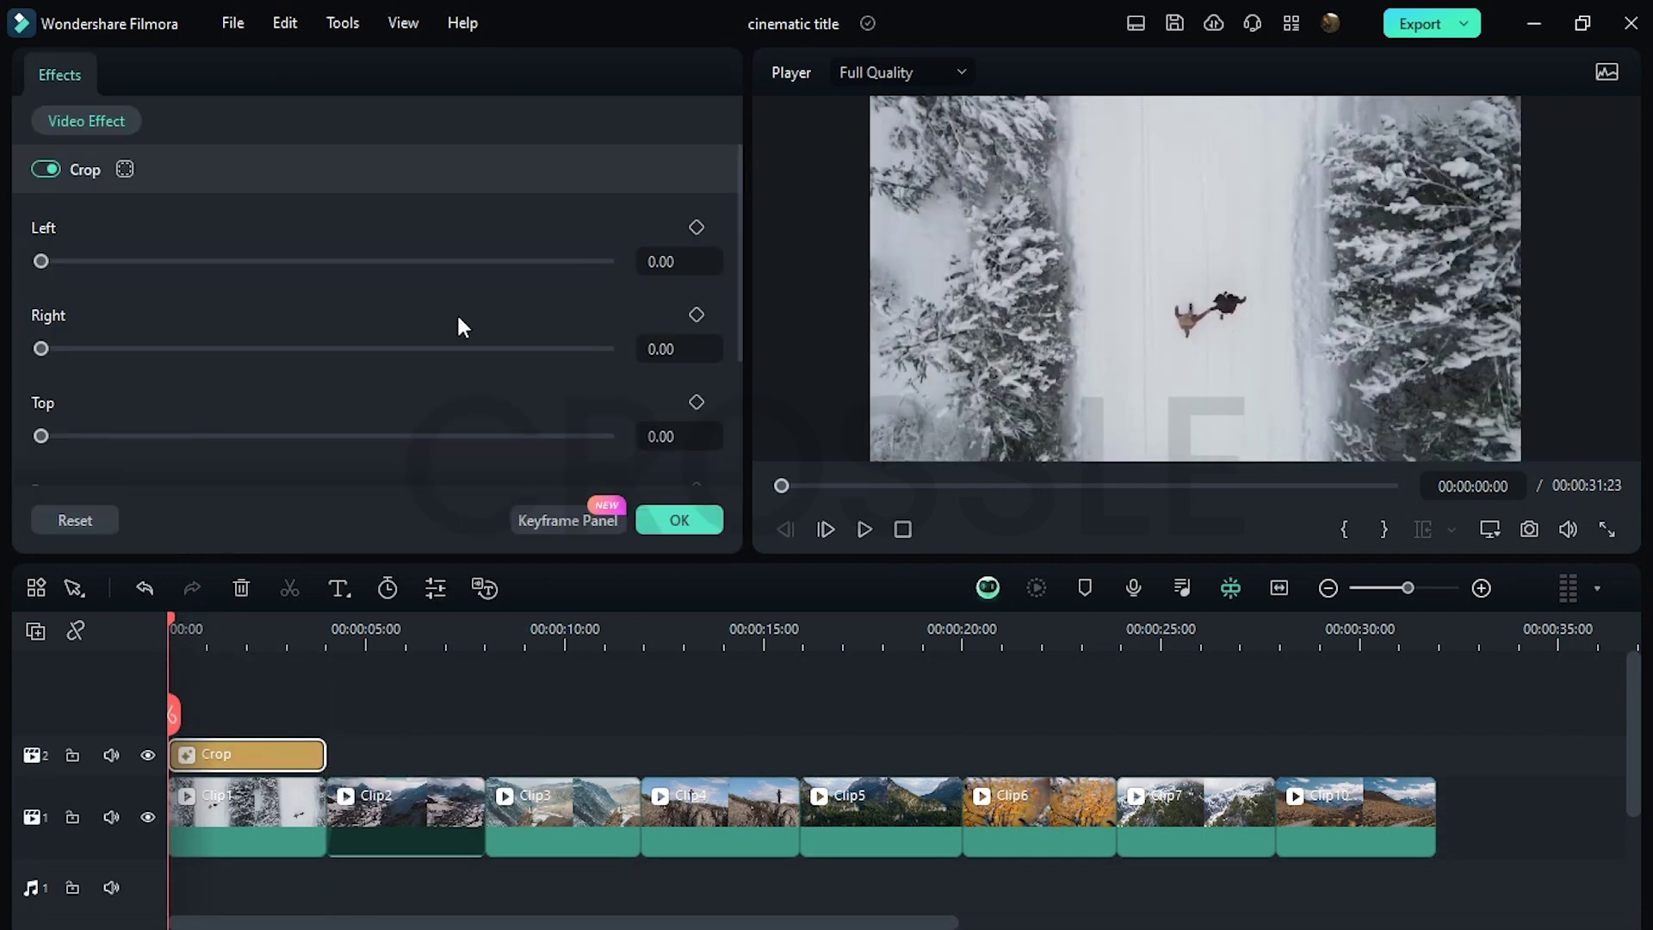
scroll(492, 259, down, 2)
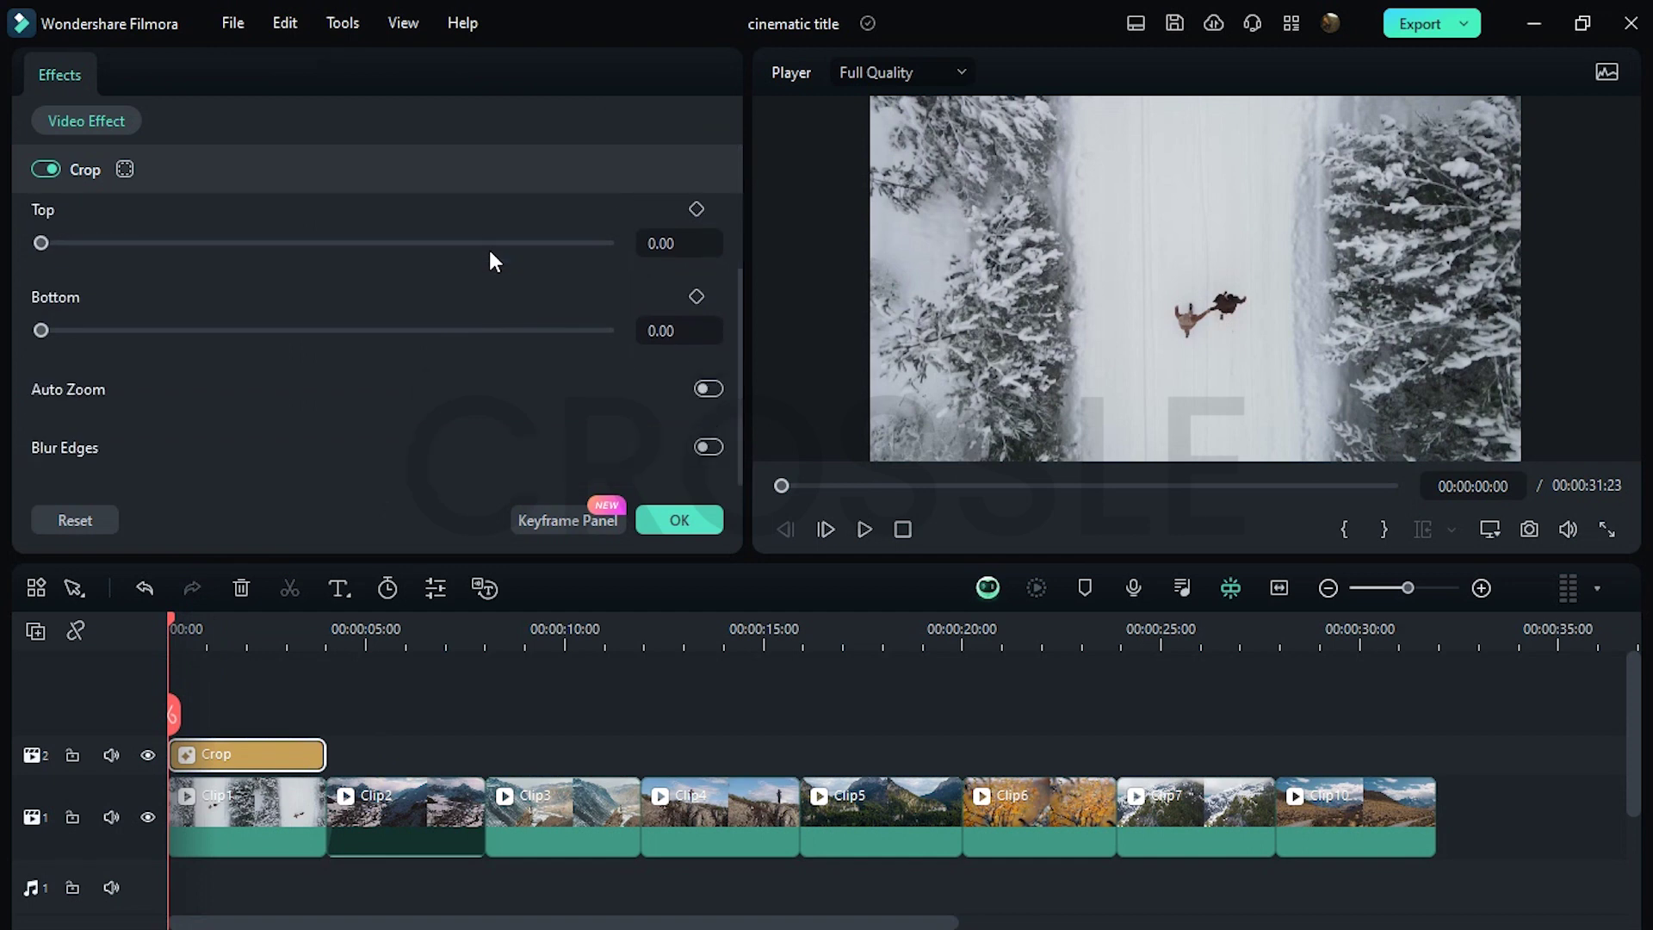
drag(53, 245, 297, 291)
drag(41, 330, 111, 333)
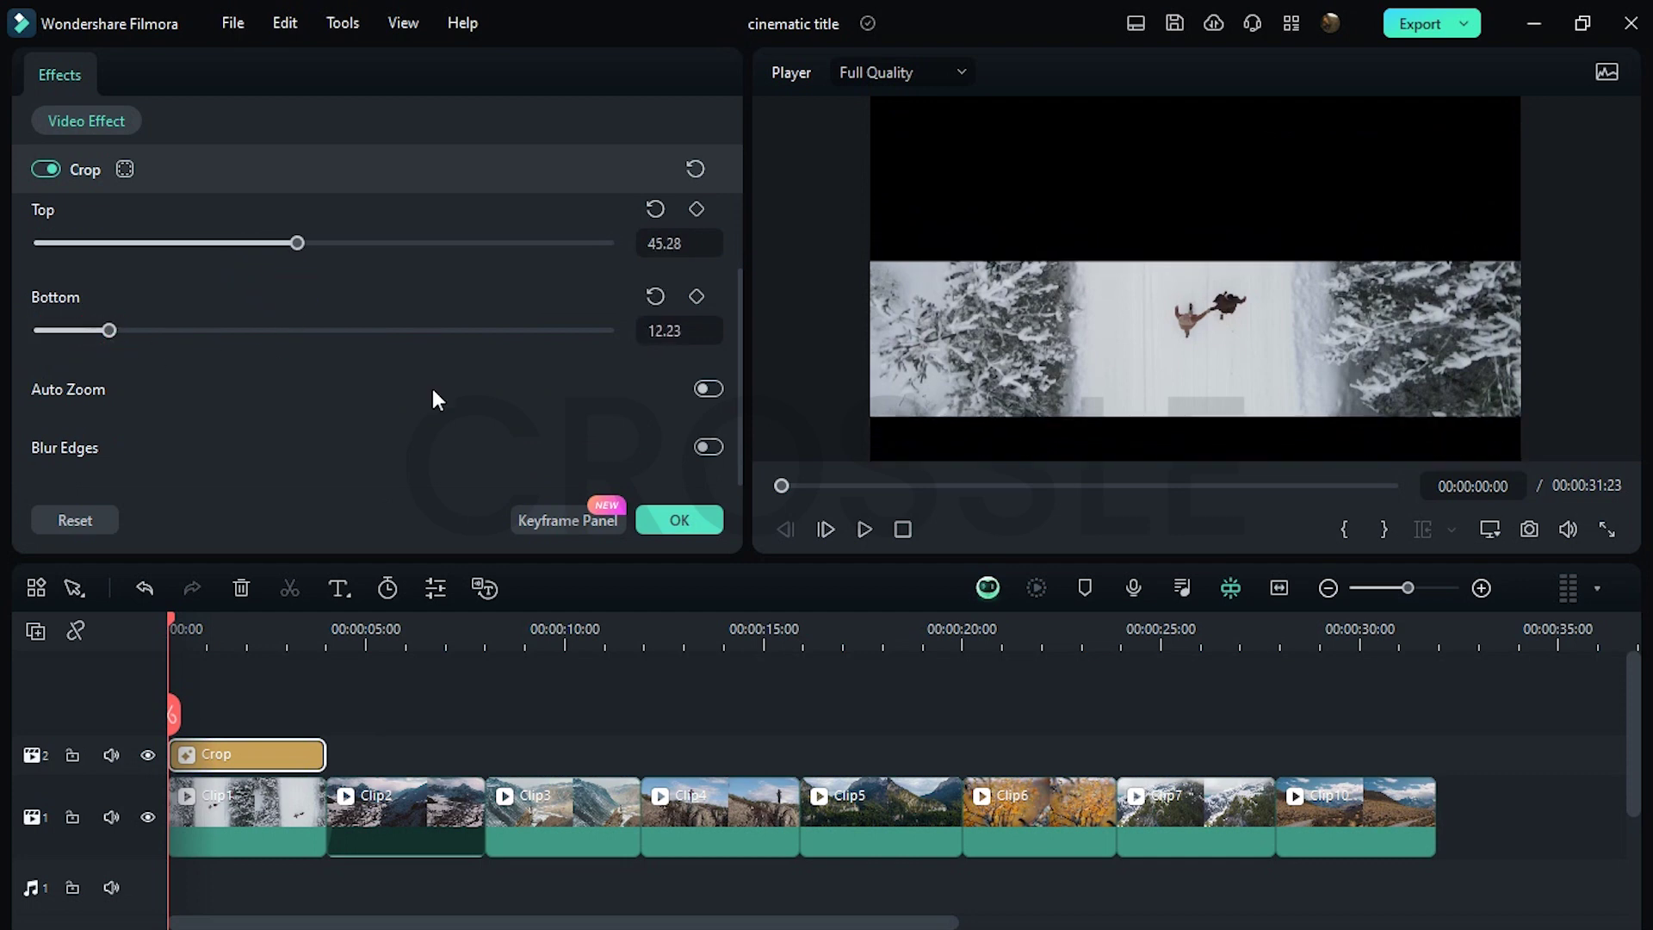
Copy the crop over Clip2, with less top crop and more bottom crop
click(864, 531)
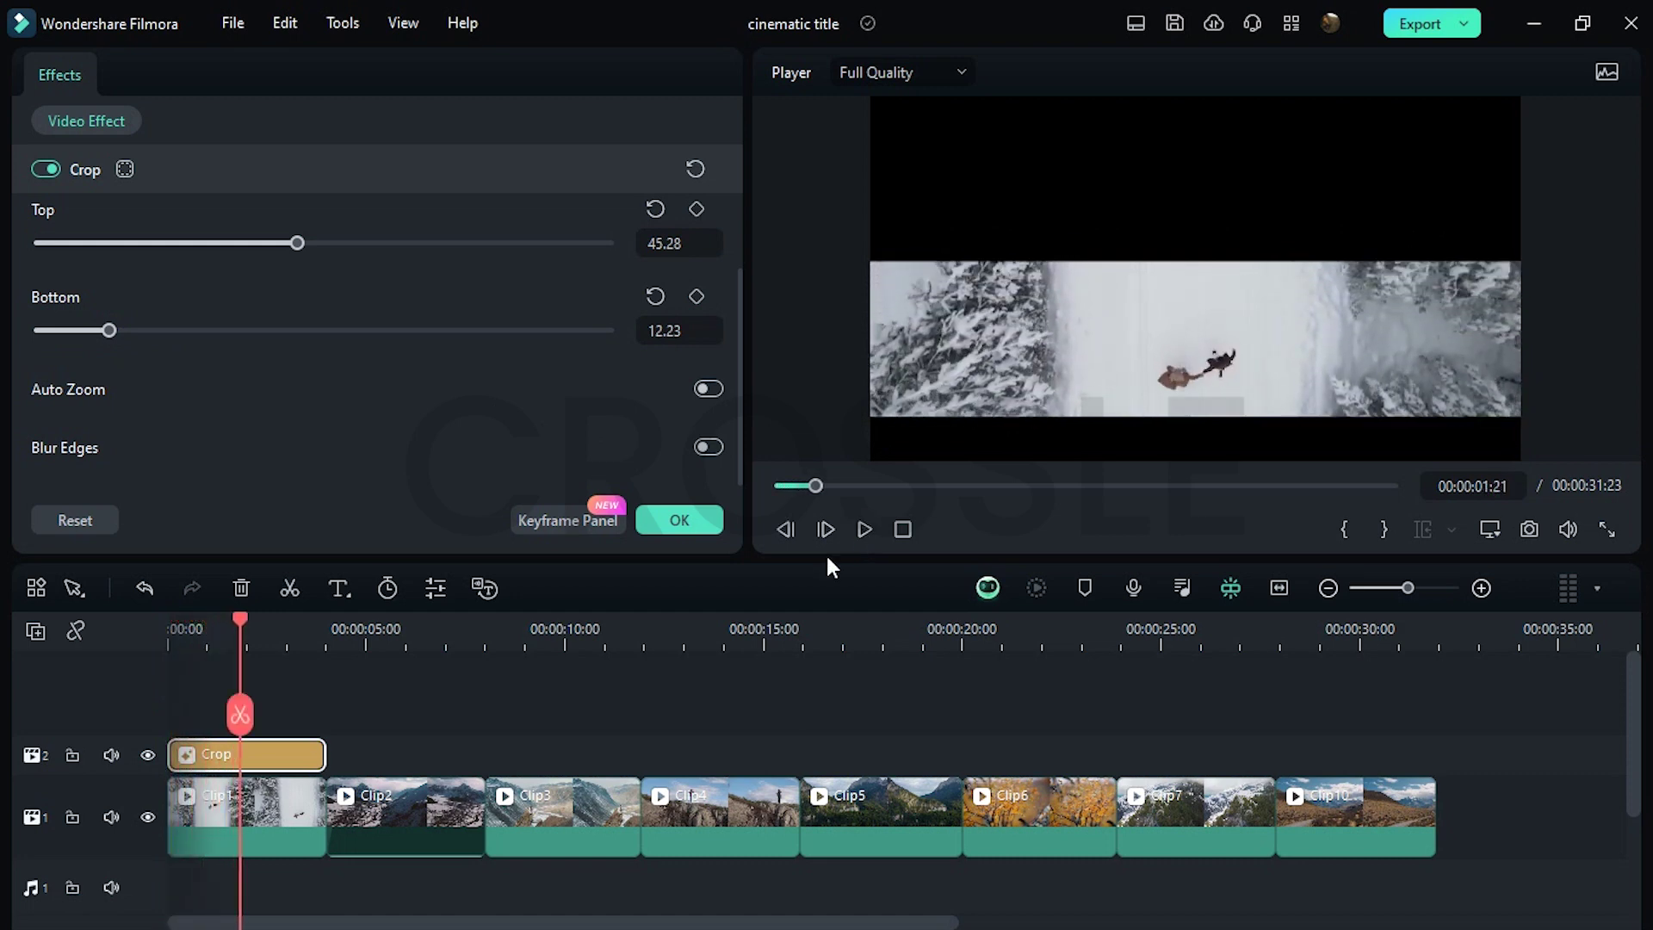
drag(241, 753, 402, 754)
click(402, 646)
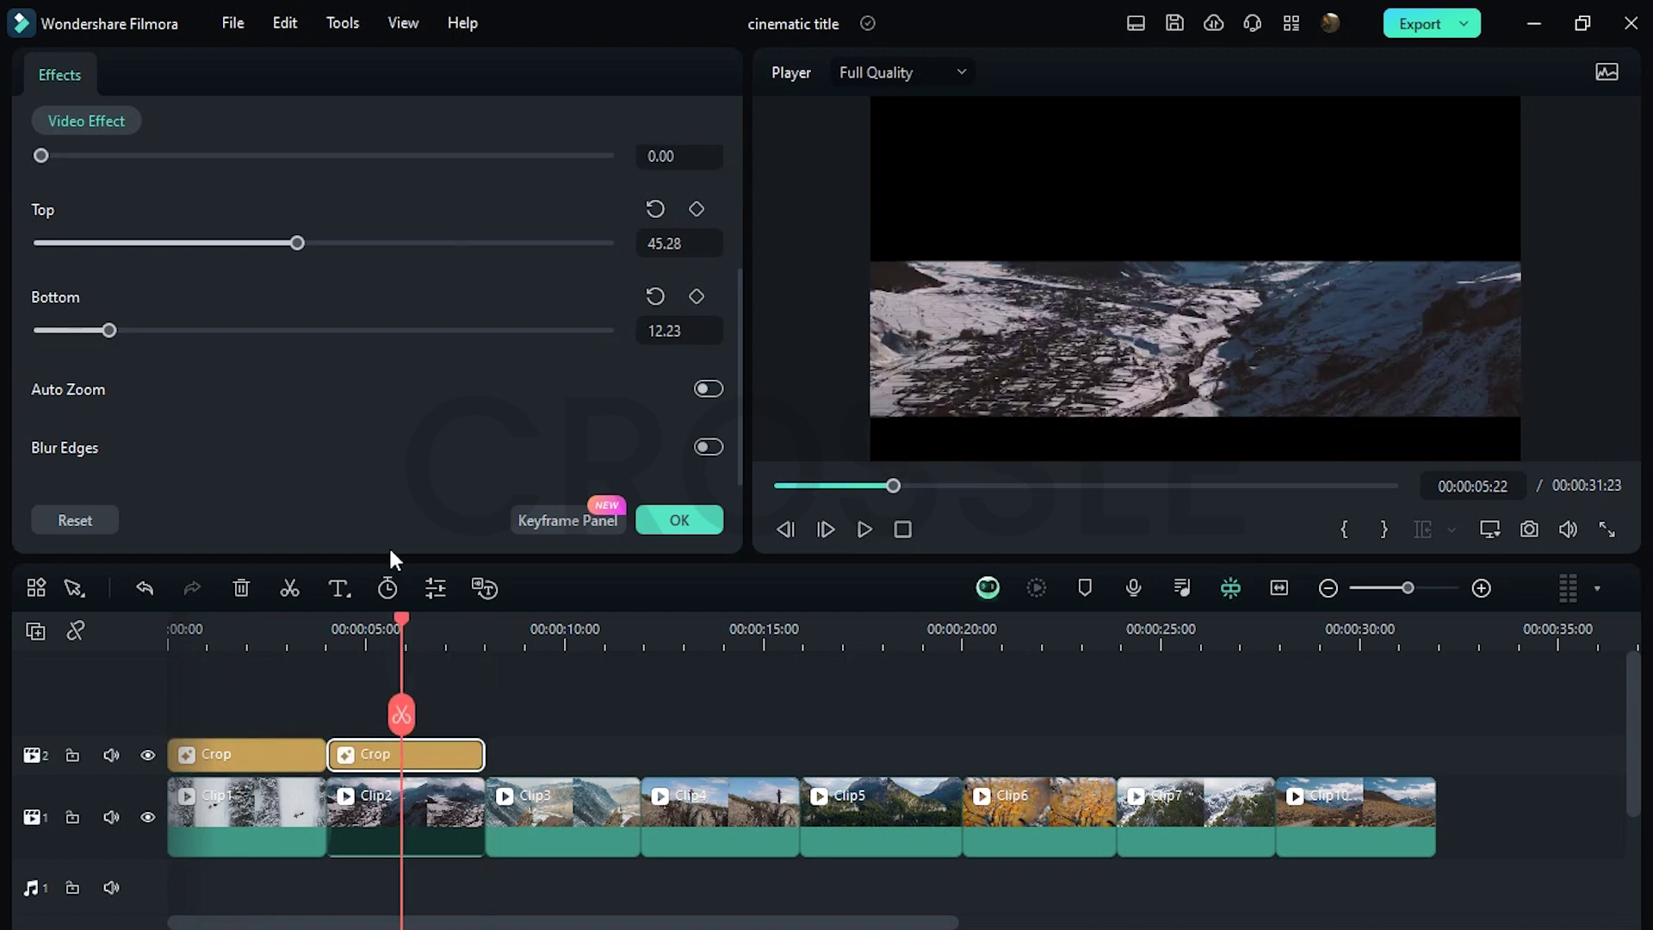
drag(303, 257, 121, 261)
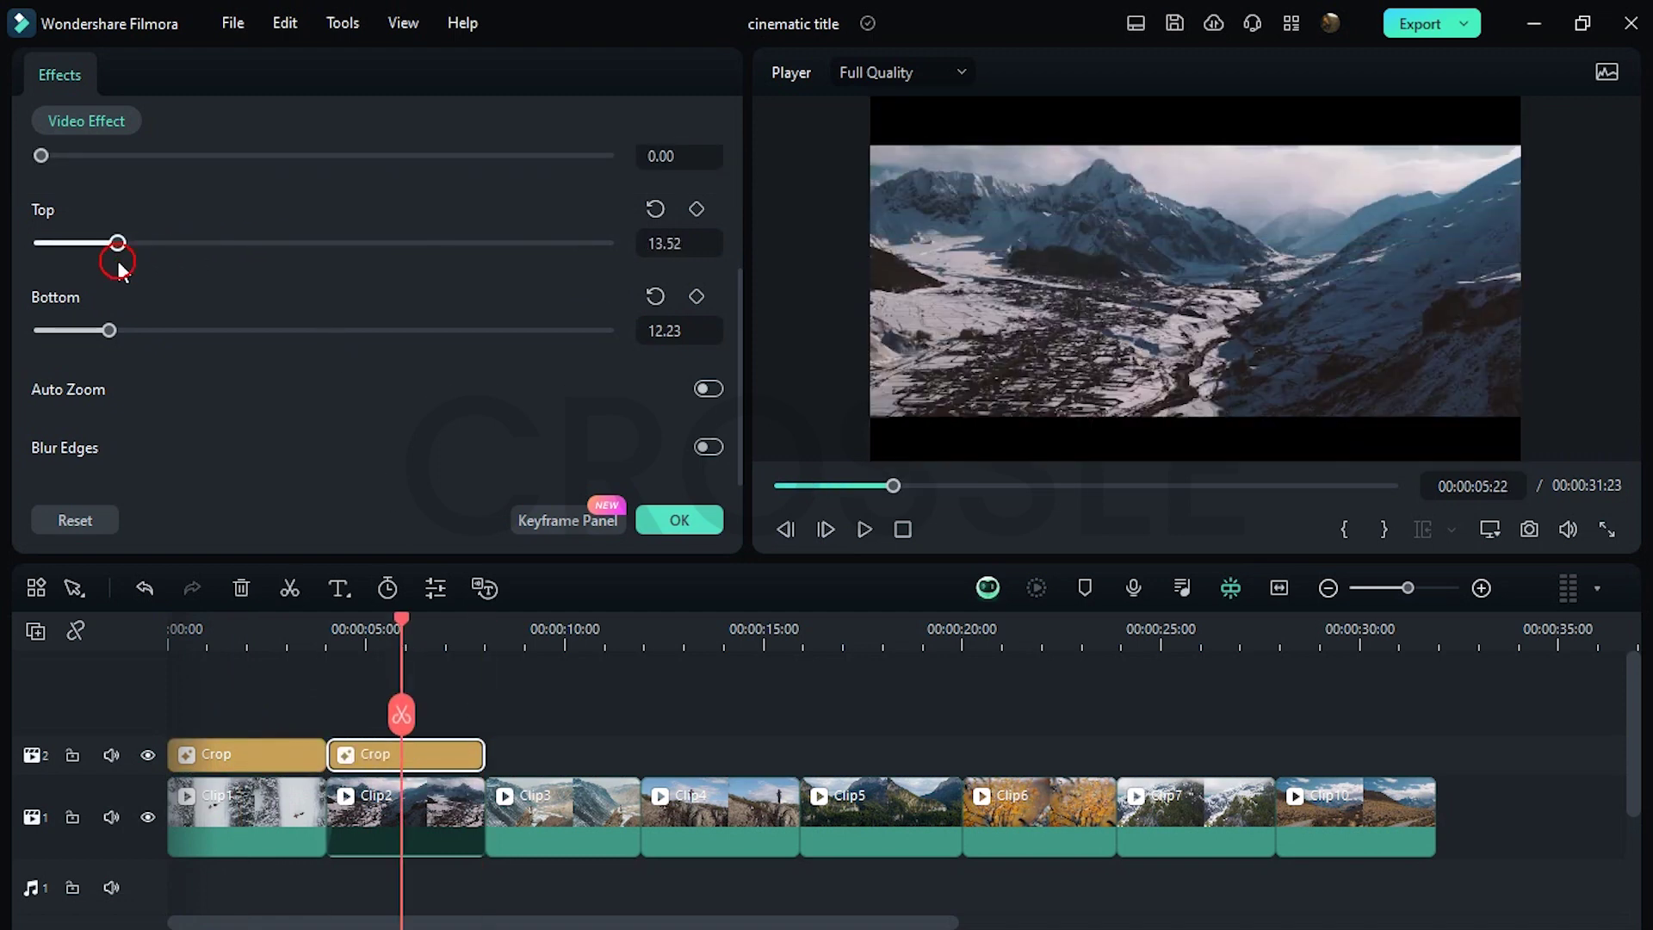
drag(109, 330, 329, 379)
Copy the crop over Clip3 with less bottom and more top crop, plus another copy over Clip4
drag(436, 741, 588, 769)
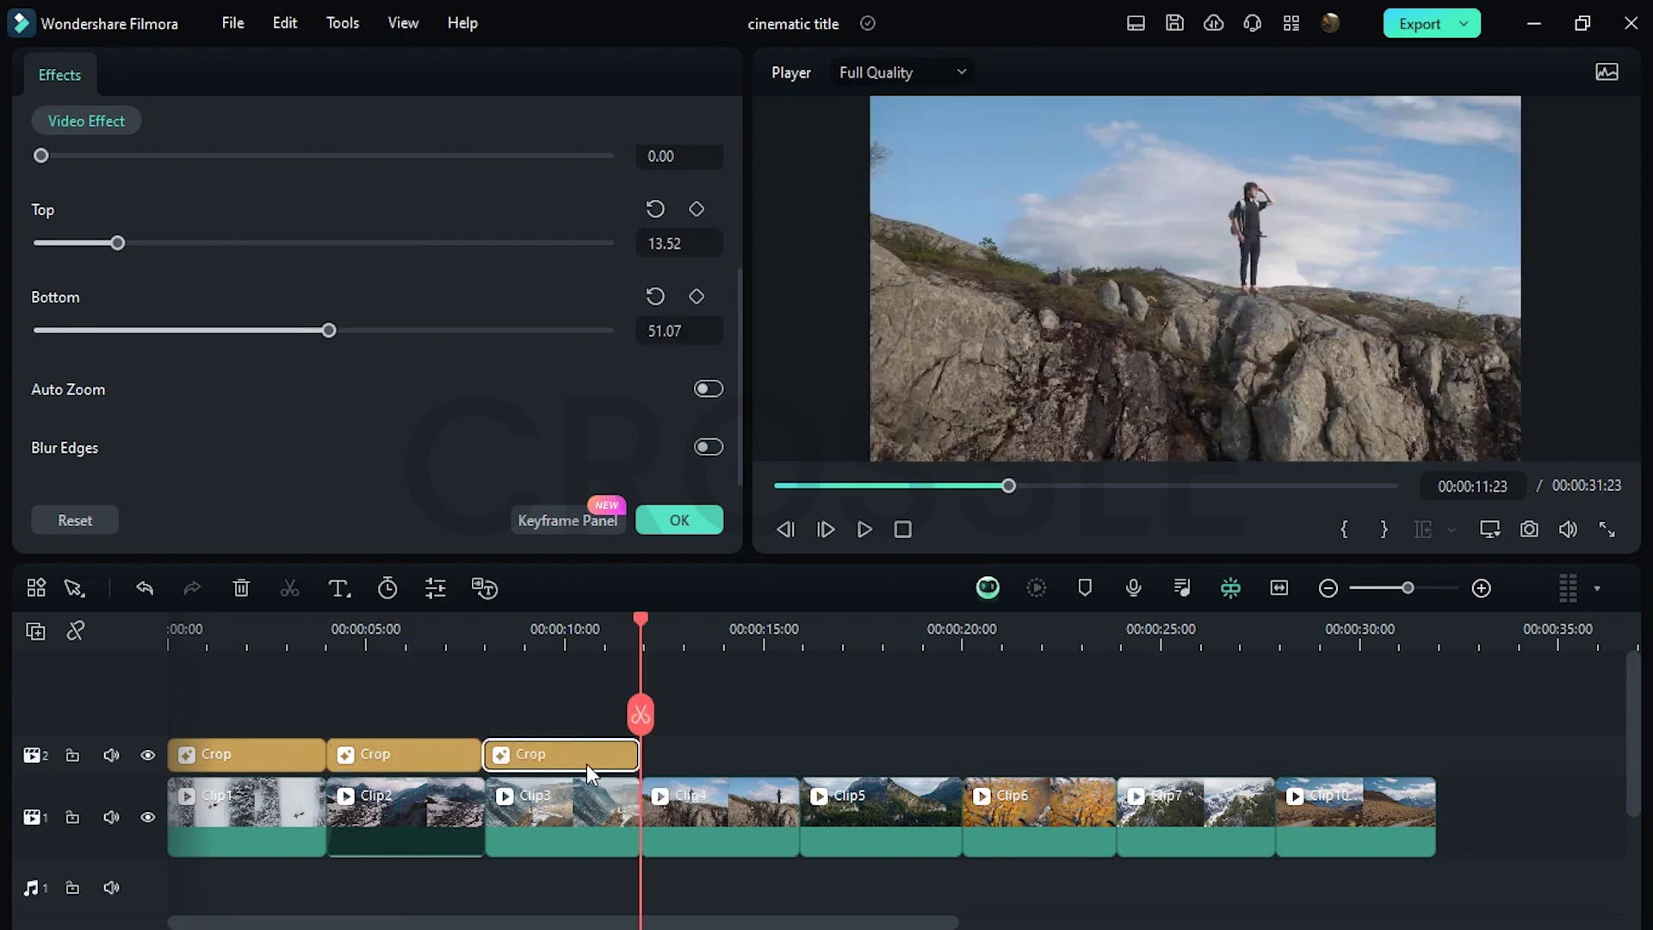
click(567, 642)
drag(332, 329, 110, 392)
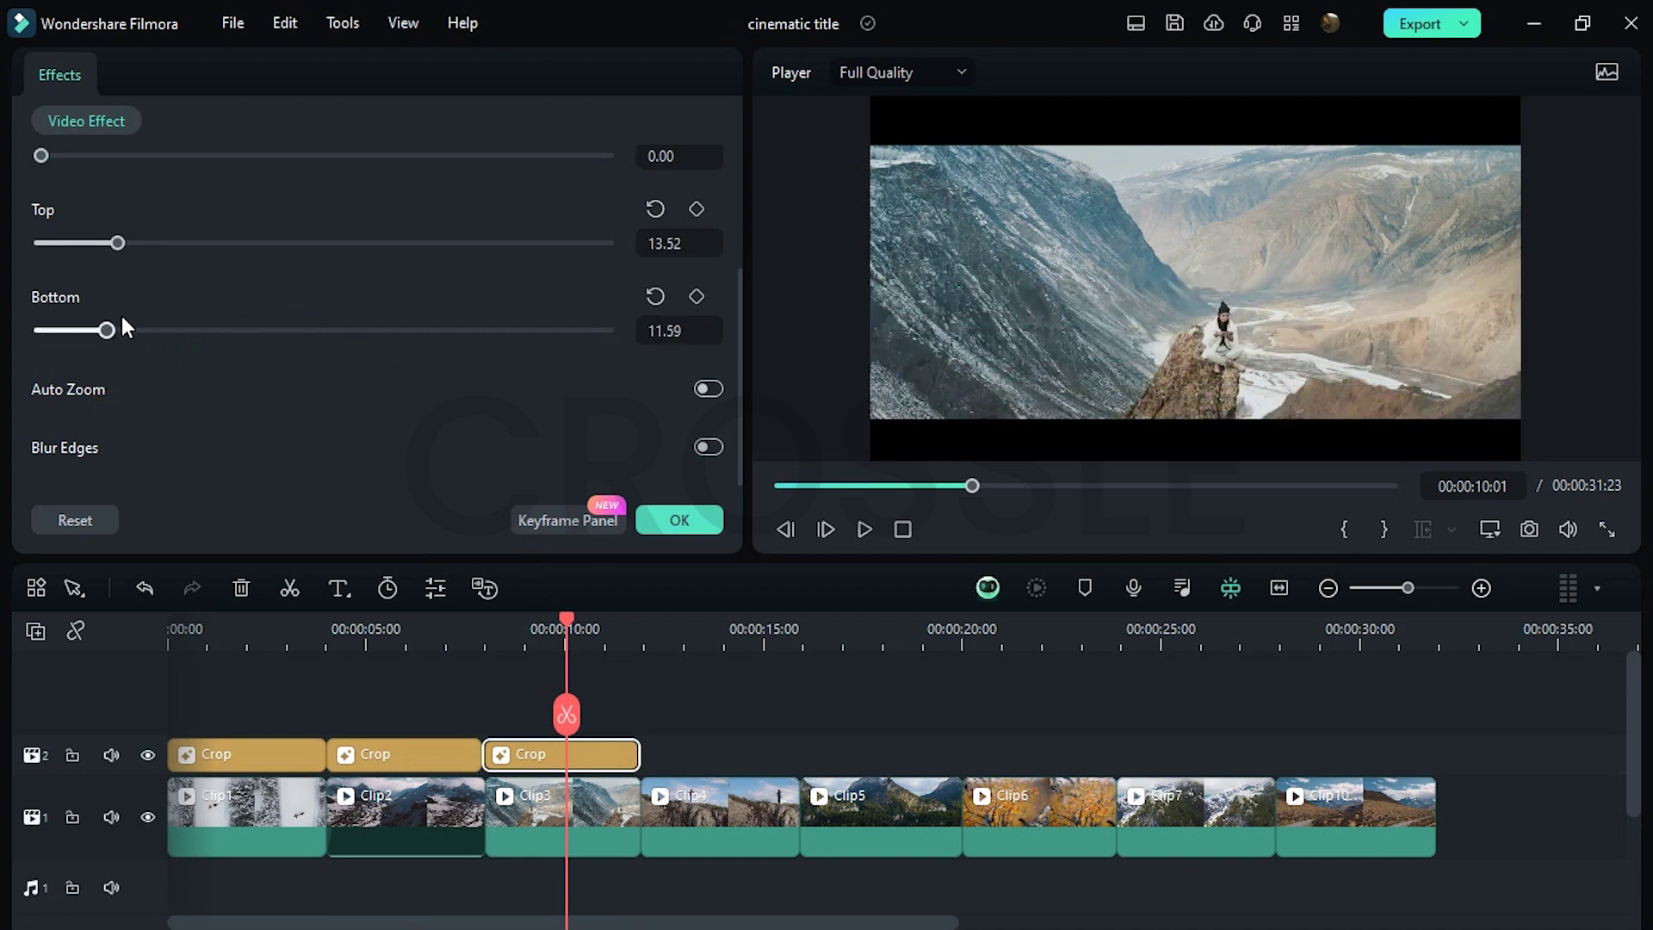
drag(121, 245, 325, 302)
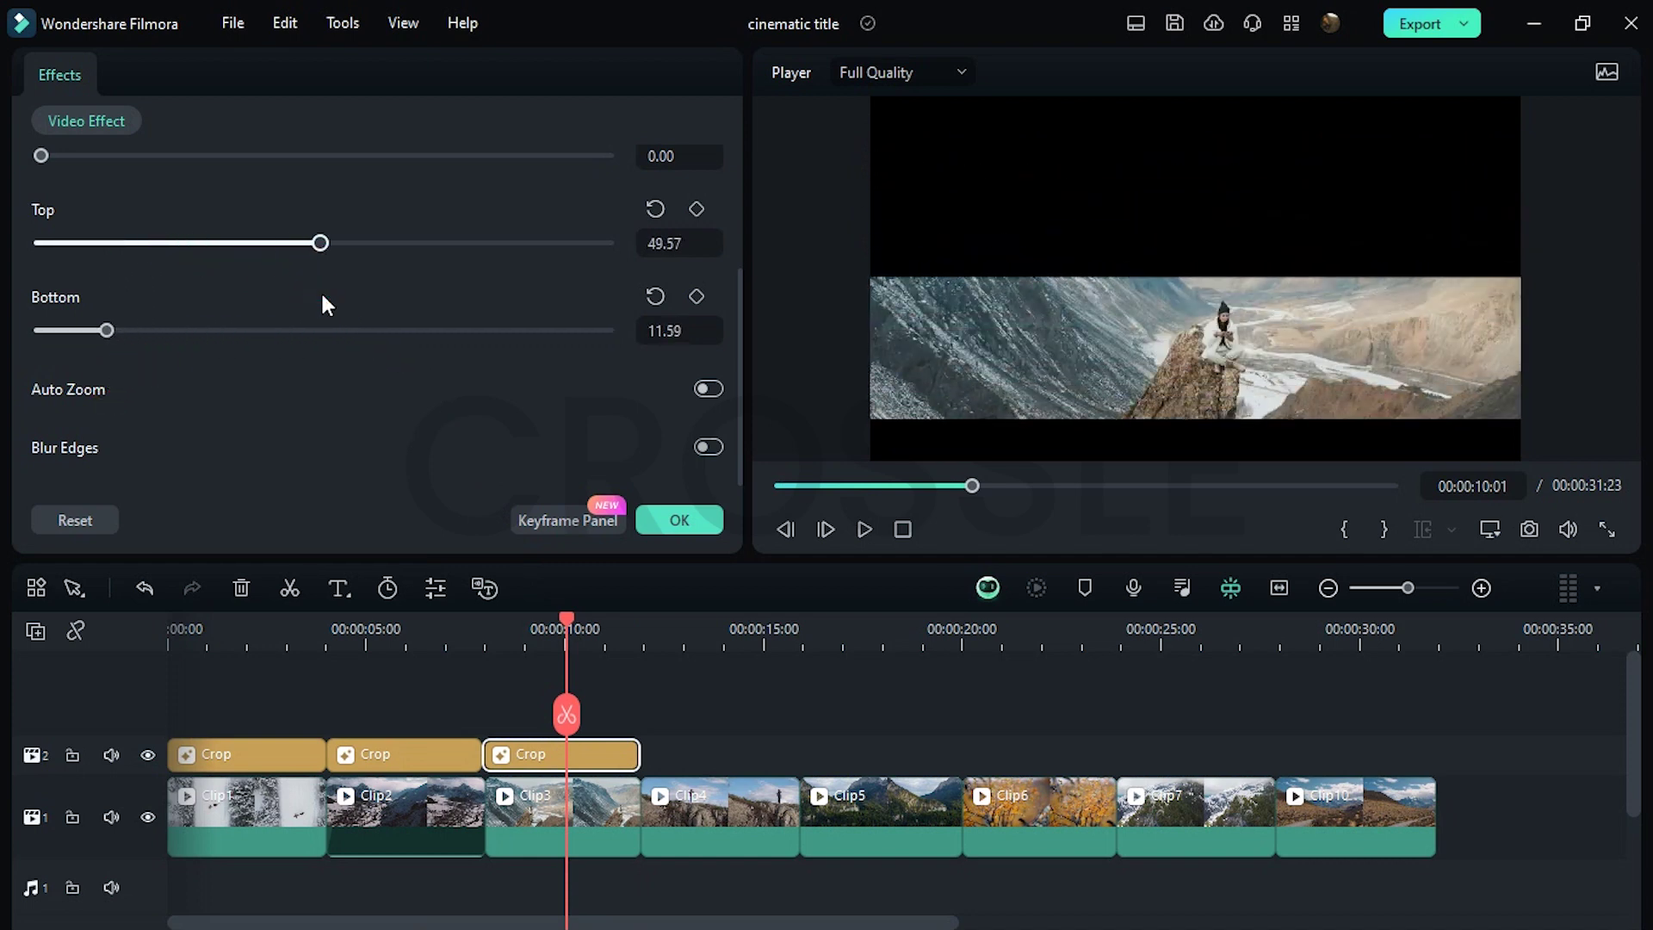
drag(555, 753, 714, 756)
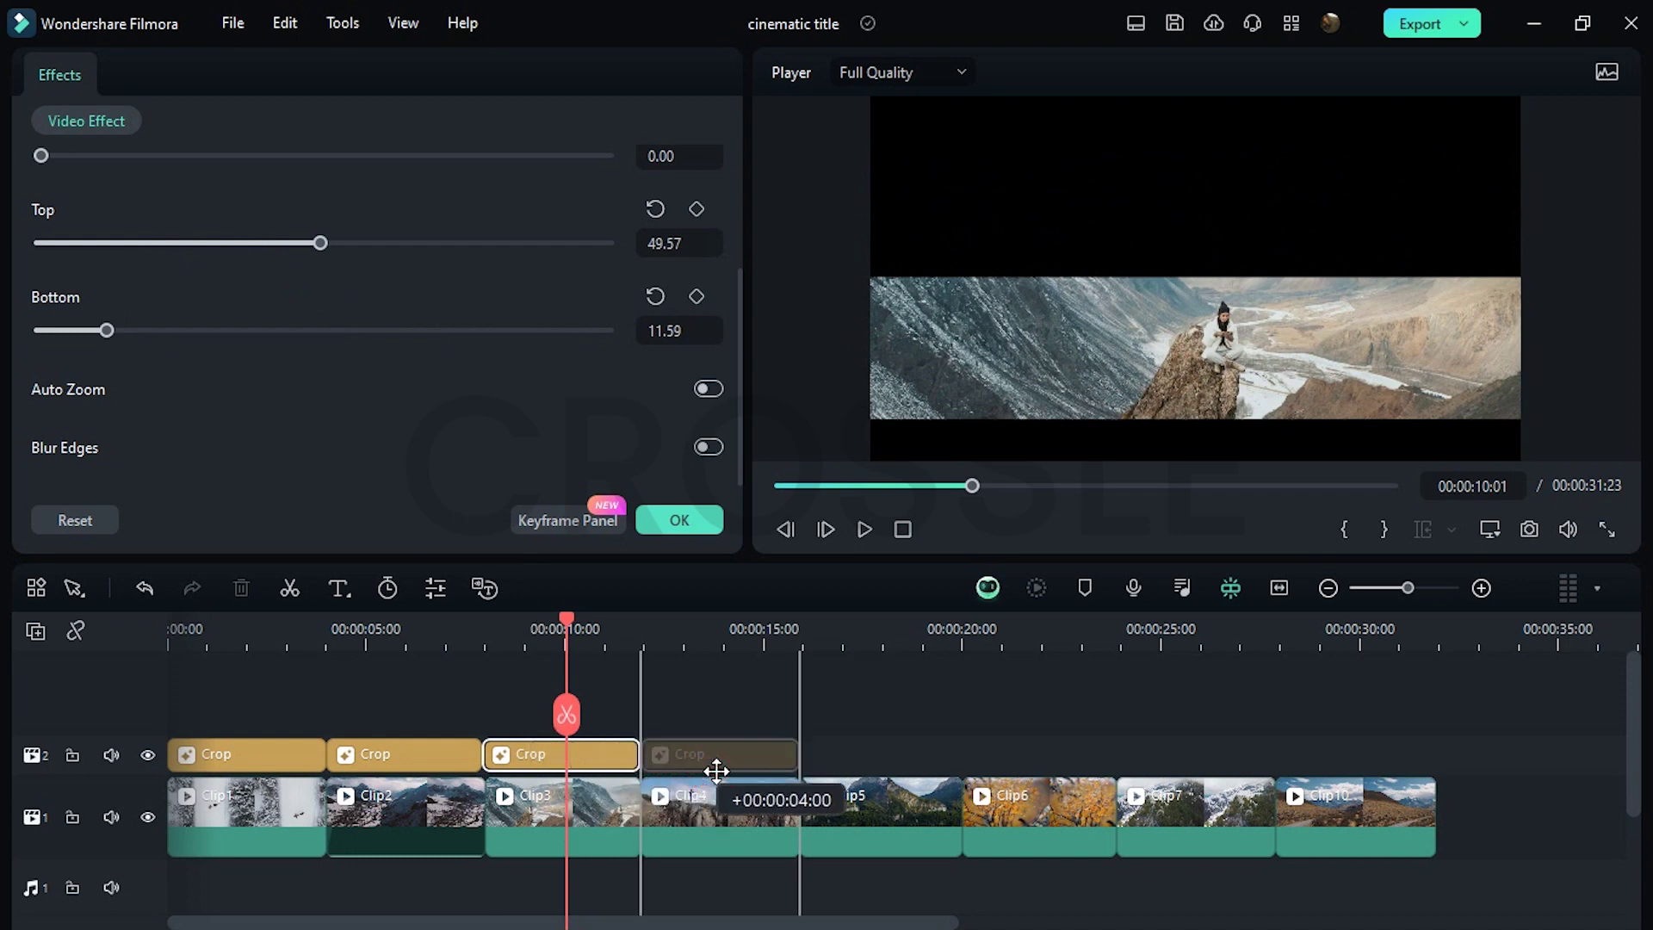
click(717, 647)
Adjust Clip4's top and bottom crop, then add and rebalance a crop copy for Clip5
drag(114, 334, 272, 357)
click(169, 264)
drag(172, 271, 133, 275)
drag(714, 755, 867, 762)
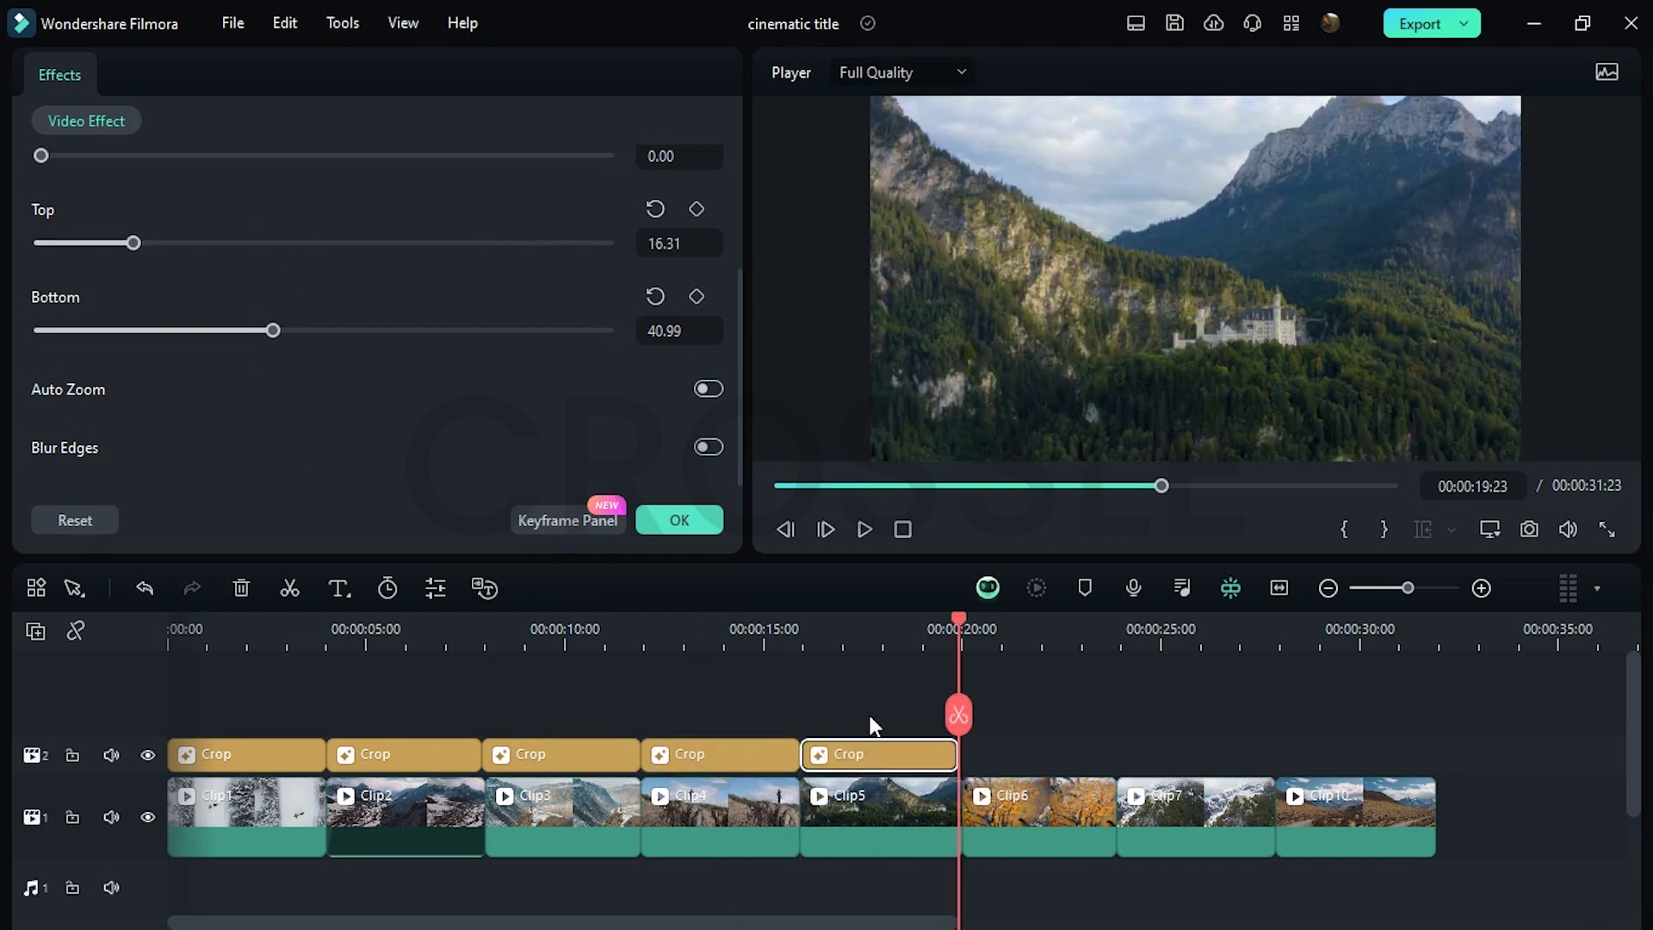
click(874, 722)
drag(273, 331, 118, 381)
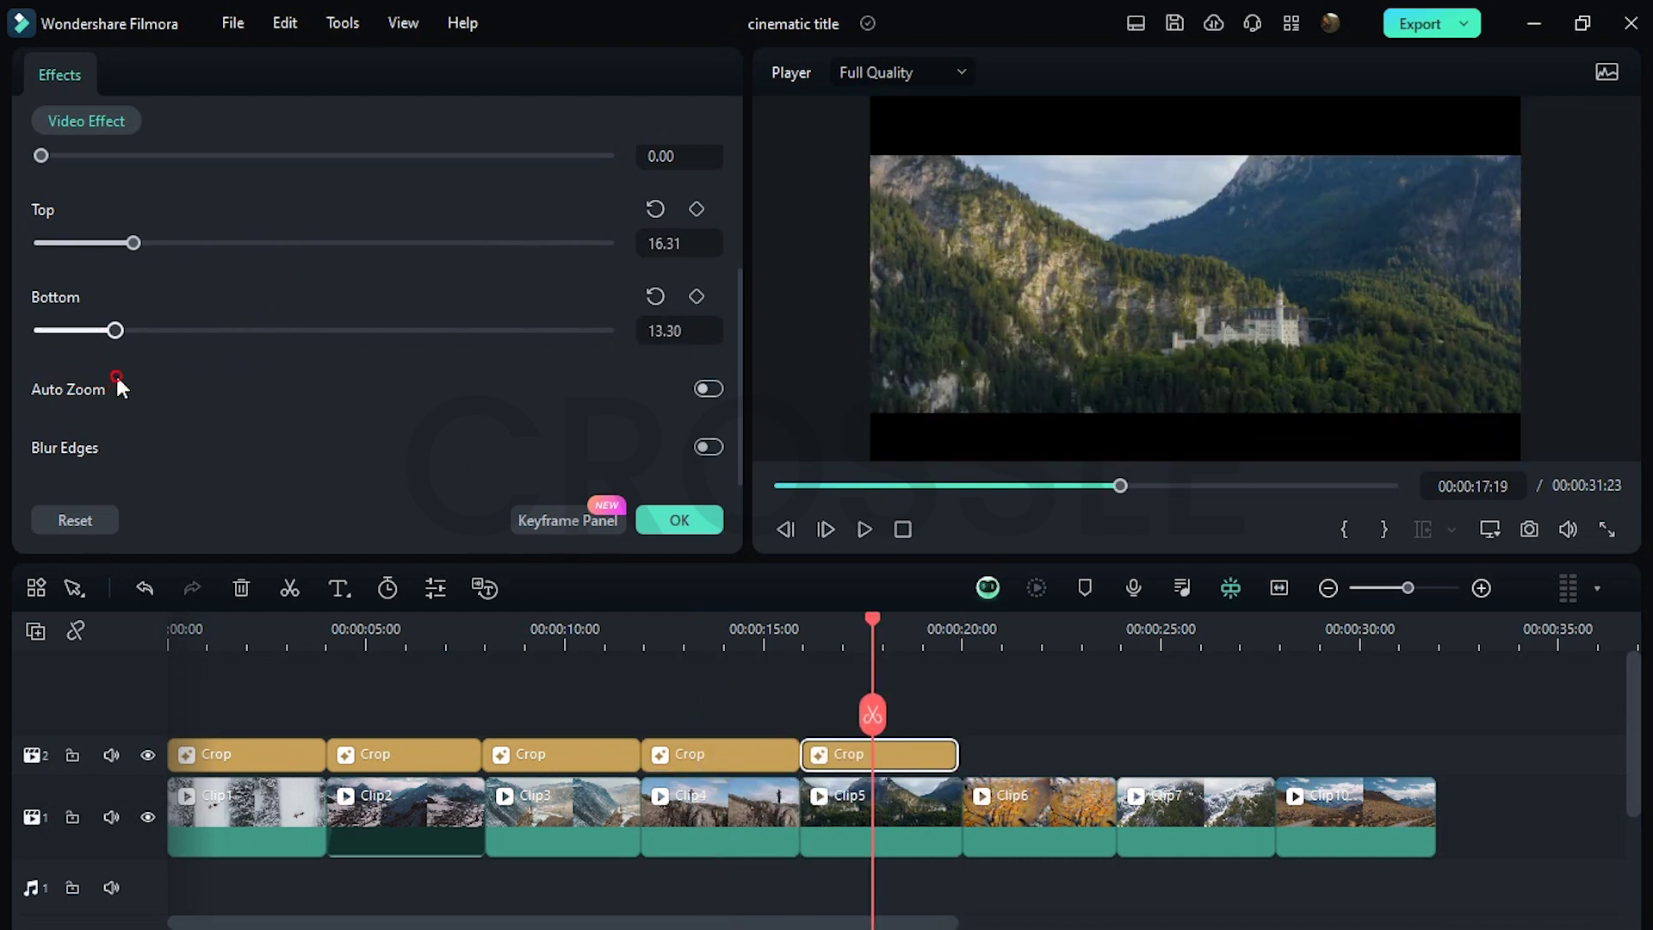
drag(133, 243, 316, 250)
mouse_move(116, 331)
mouse_down()
mouse_move(88, 332)
mouse_move(137, 341)
mouse_up()
Add crop copies over Clip6 and Clip7, shifting each visible band to suit the shot
drag(869, 754, 1028, 754)
click(1045, 632)
drag(314, 250, 312, 358)
click(998, 754)
key(ctrl+v)
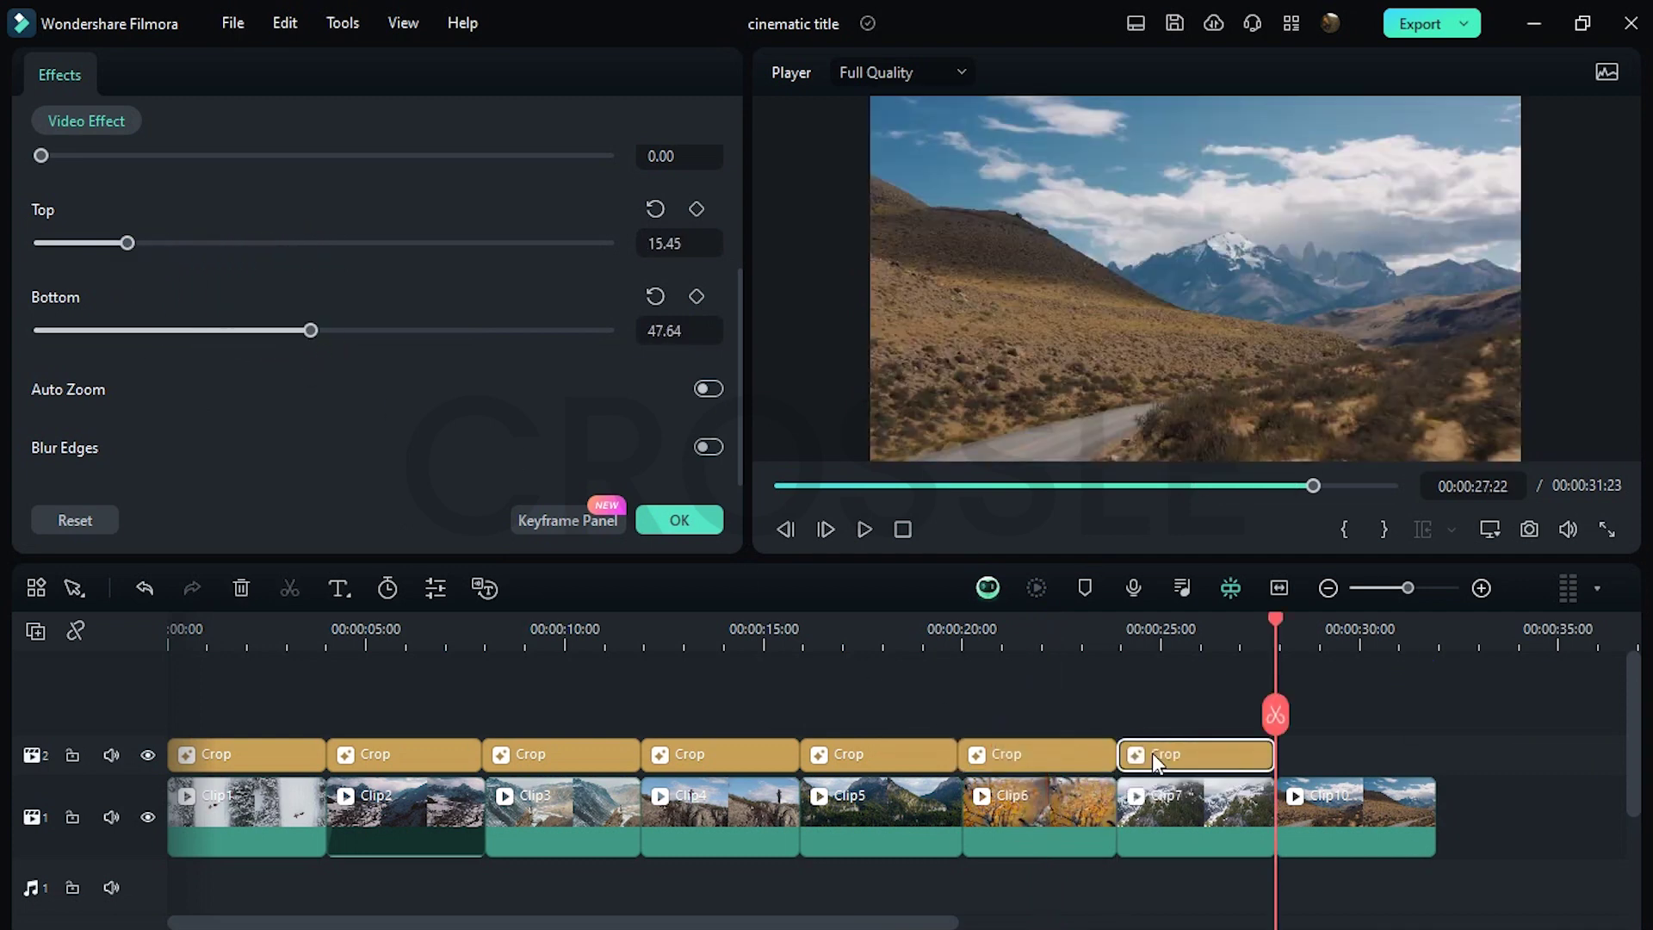
click(1197, 637)
drag(313, 333, 112, 323)
mouse_move(127, 242)
mouse_down()
mouse_move(328, 274)
mouse_move(147, 264)
mouse_up()
Paste a crop over the last clip with Top 18.67 and Bottom 11.16, and confirm
key(ctrl+v)
click(1349, 637)
drag(107, 342, 245, 366)
click(680, 520)
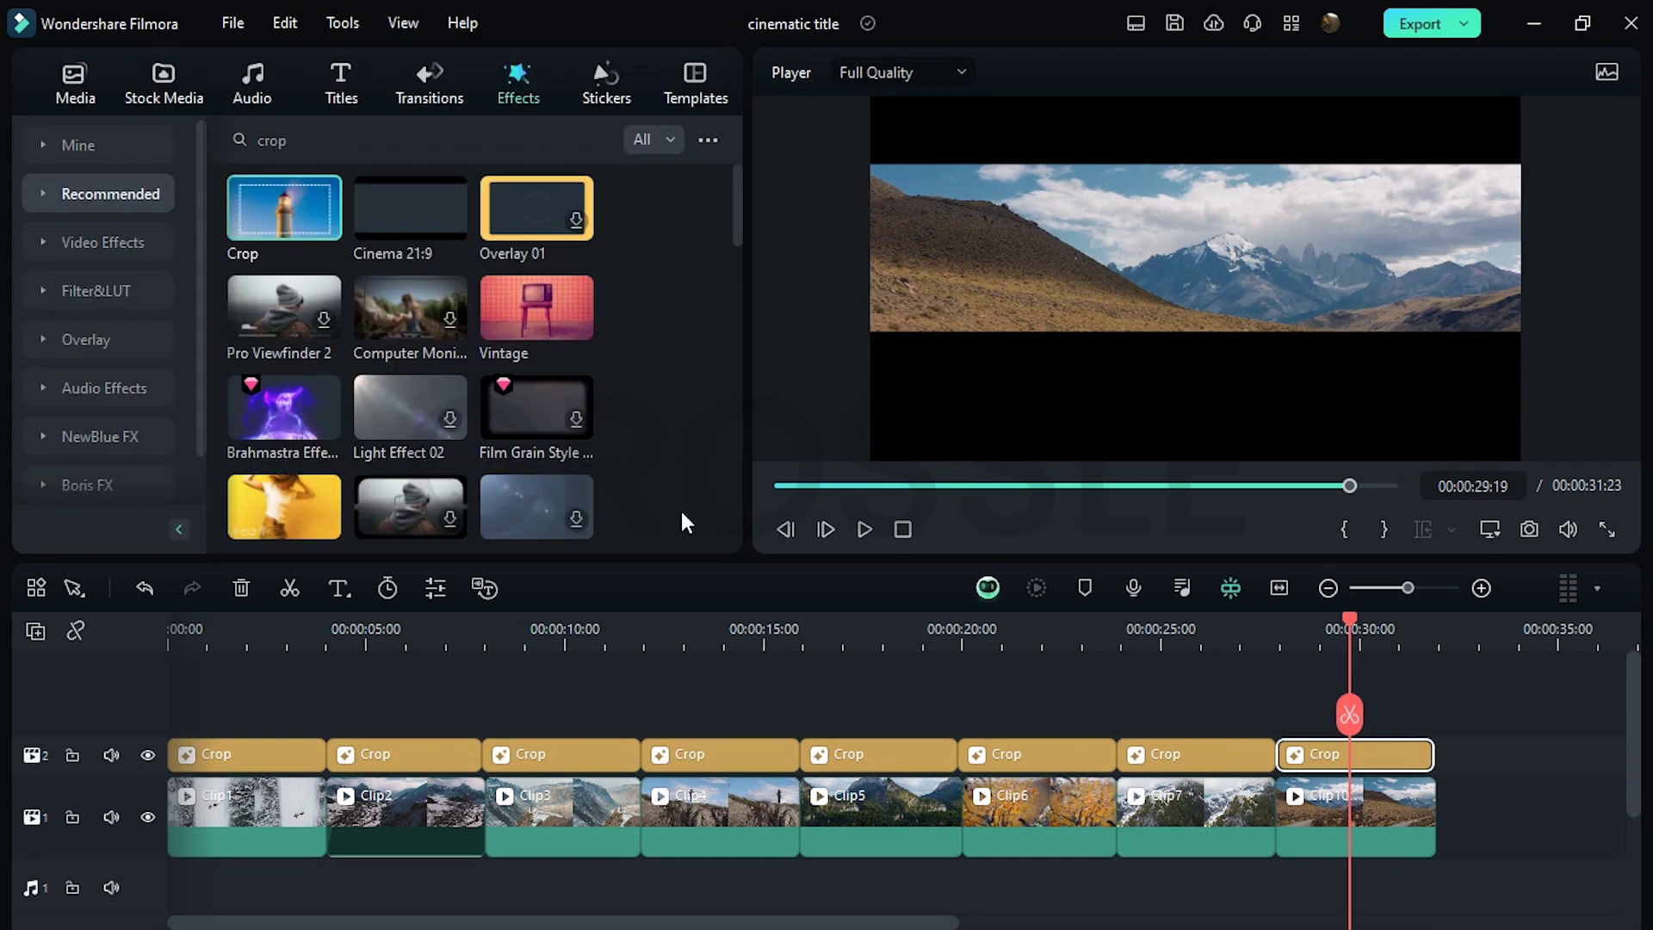
Add a Default Title at the timeline start, trim it to four seconds, and open Advanced Text Edit
click(349, 96)
click(358, 140)
text(default)
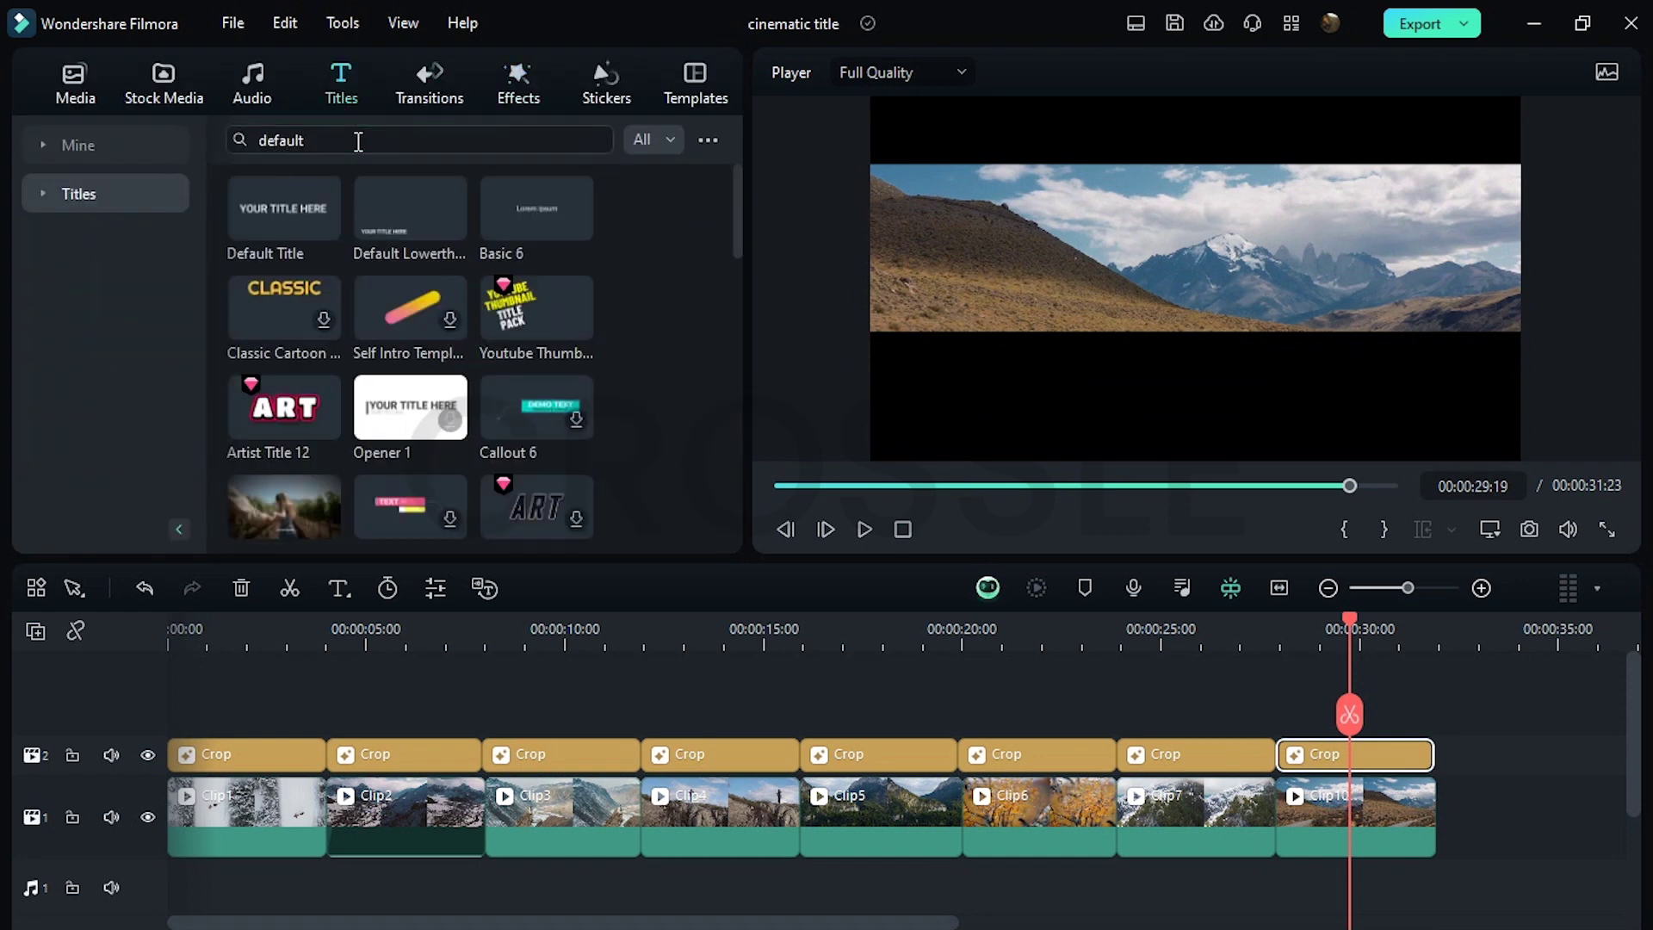
drag(289, 195, 170, 698)
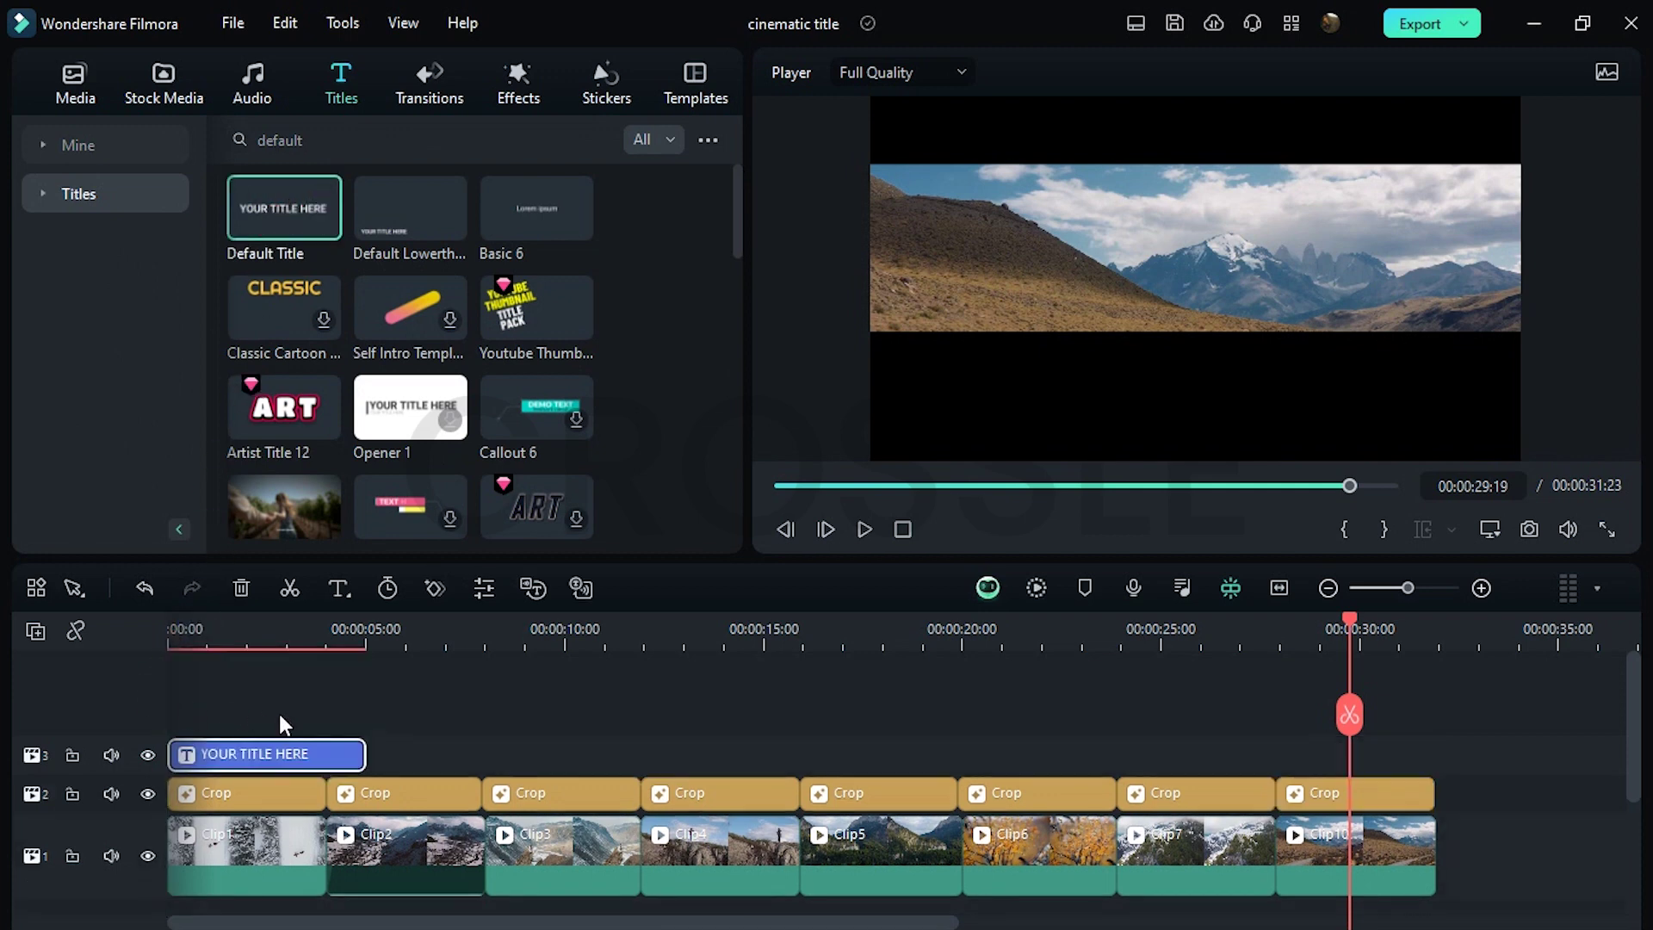
drag(362, 745, 325, 754)
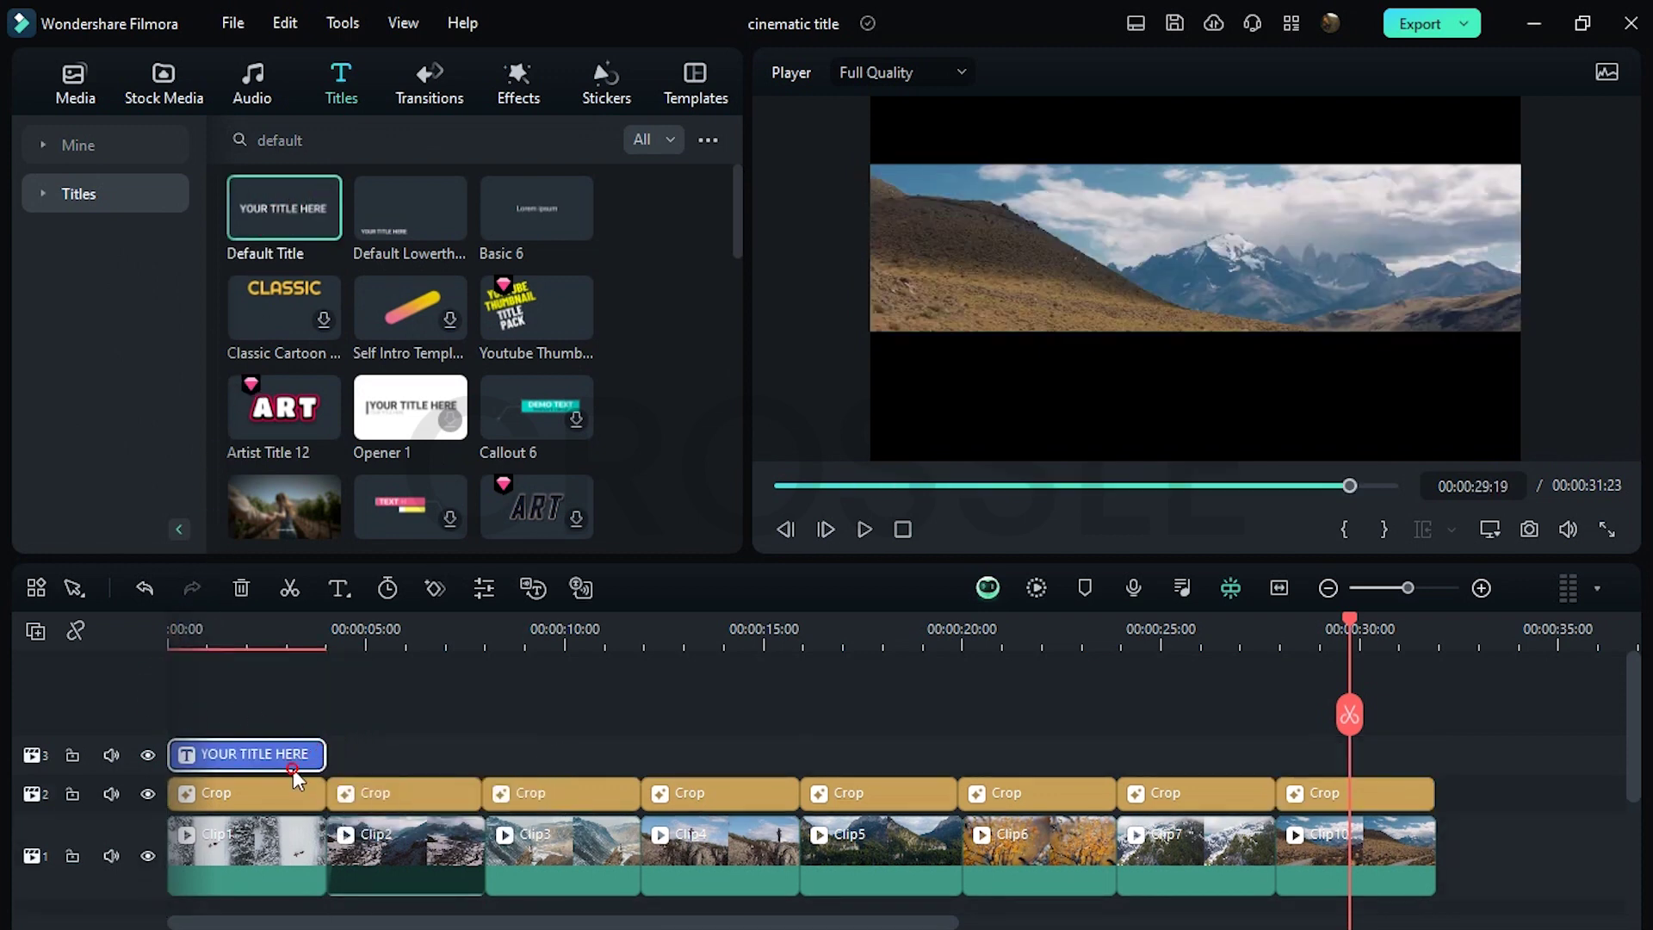
double_click(293, 766)
click(556, 524)
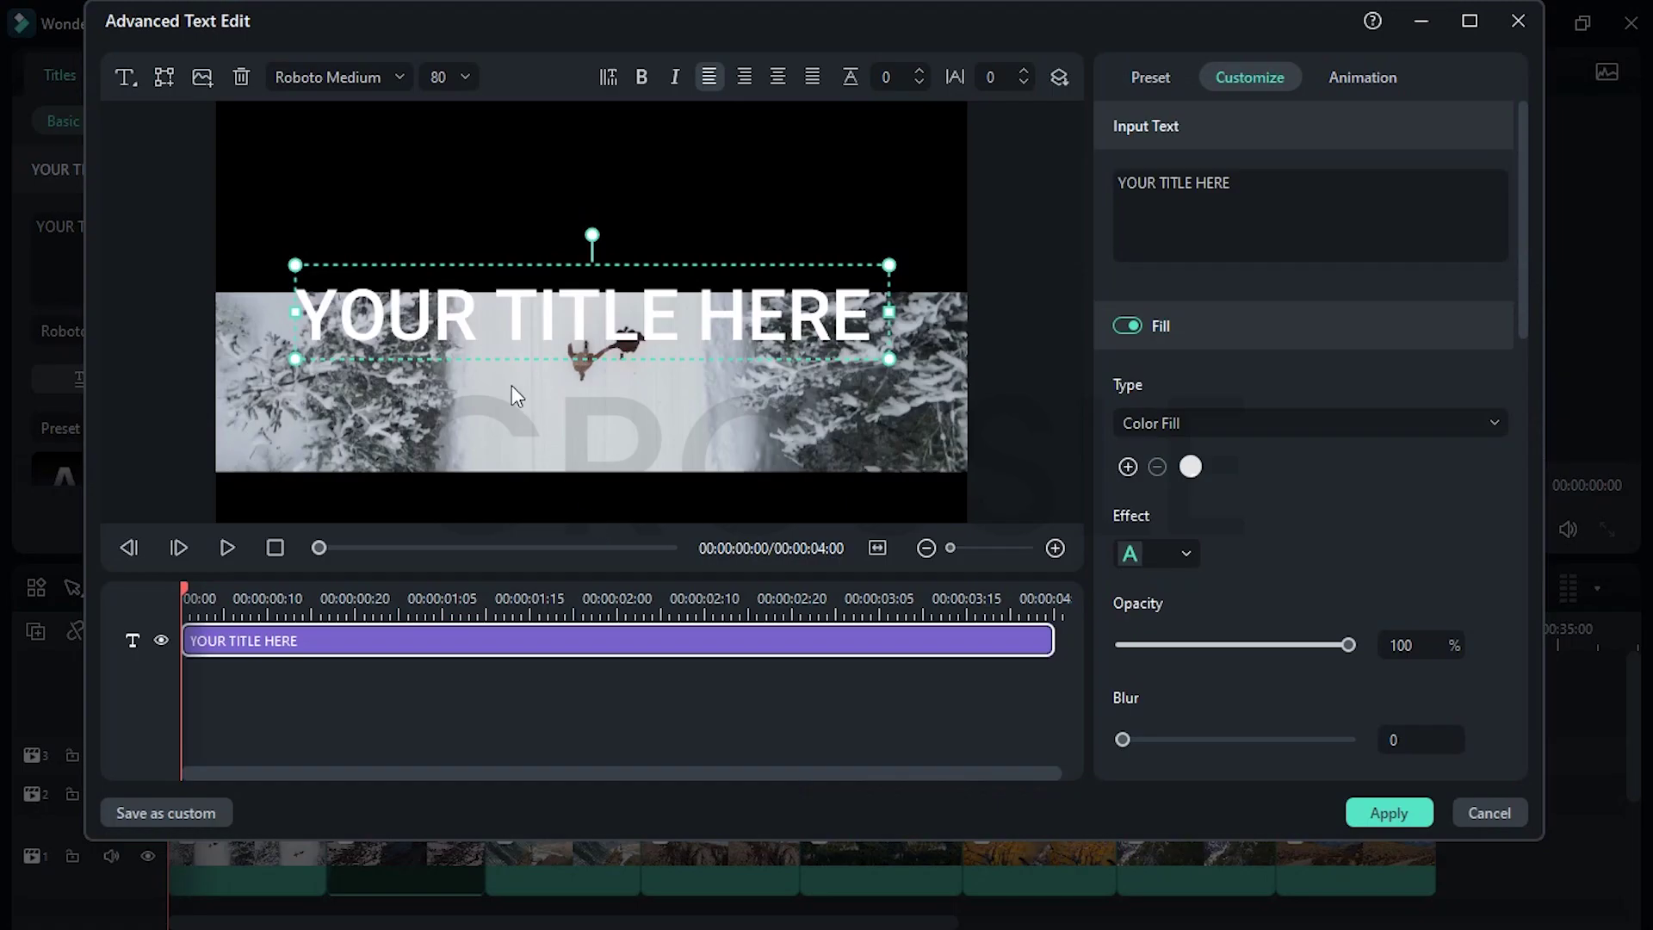
Replace the placeholder text box with a quick text reading 'SAMPLE PRESENTS'
click(243, 83)
click(130, 81)
click(145, 113)
click(1234, 225)
key(BackSpace)
key(BackSpace)
key(BackSpace)
key(BackSpace)
key(BackSpace)
key(BackSpace)
key(BackSpace)
key(BackSpace)
key(BackSpace)
text(S)
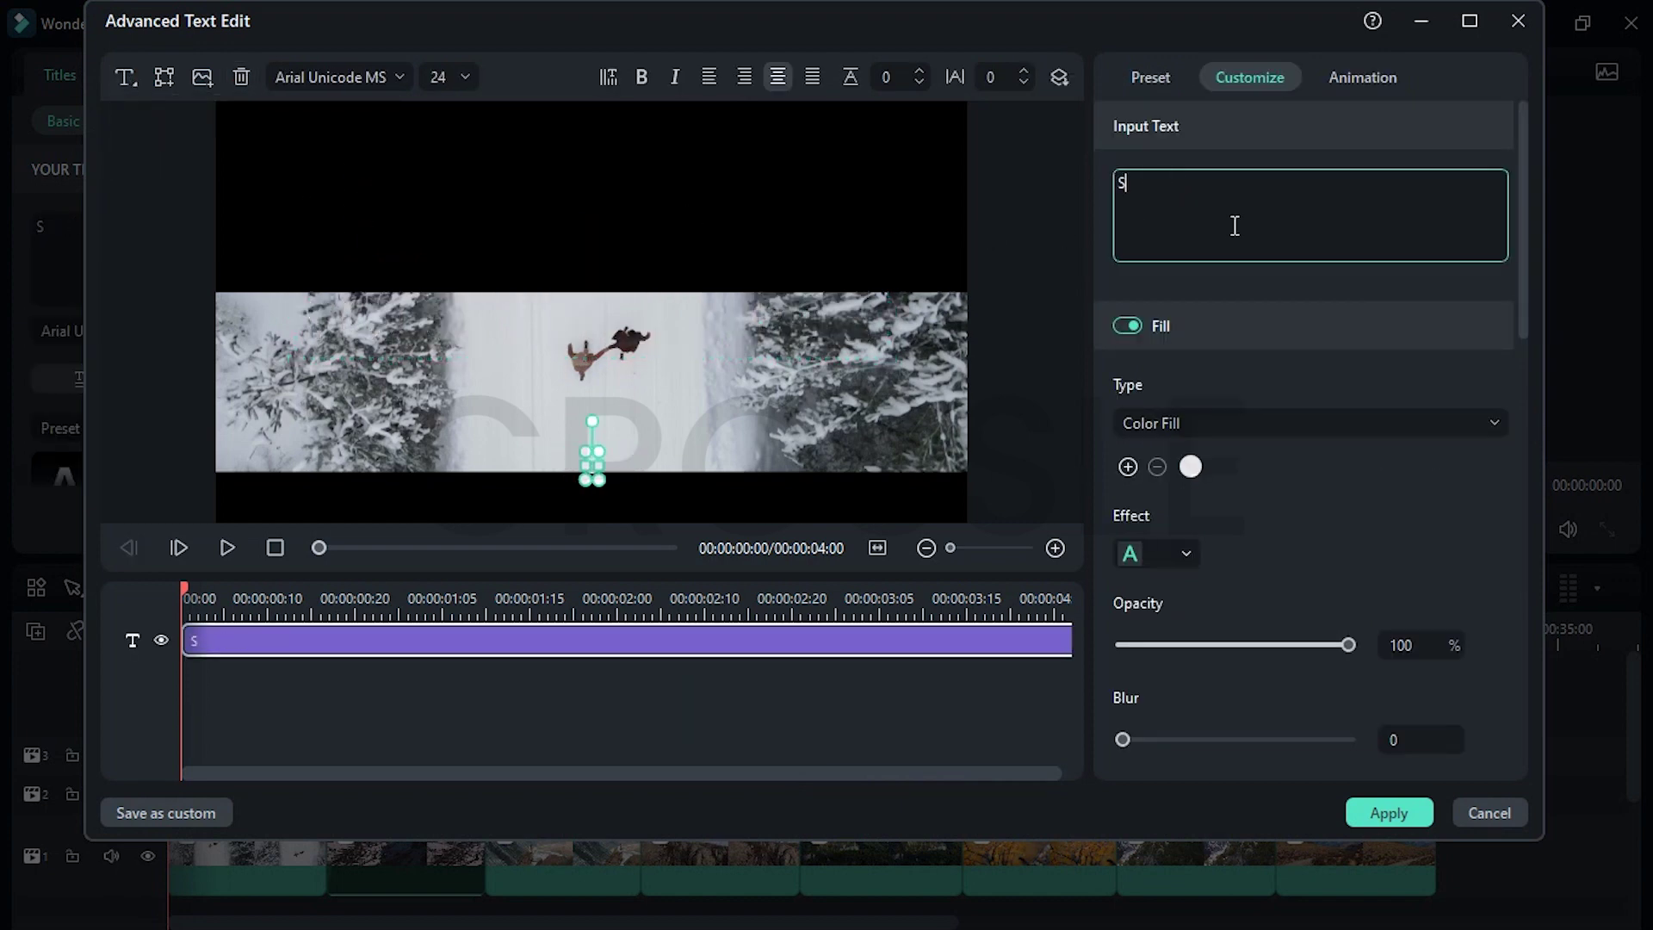
text(AMPLE PRESENTS)
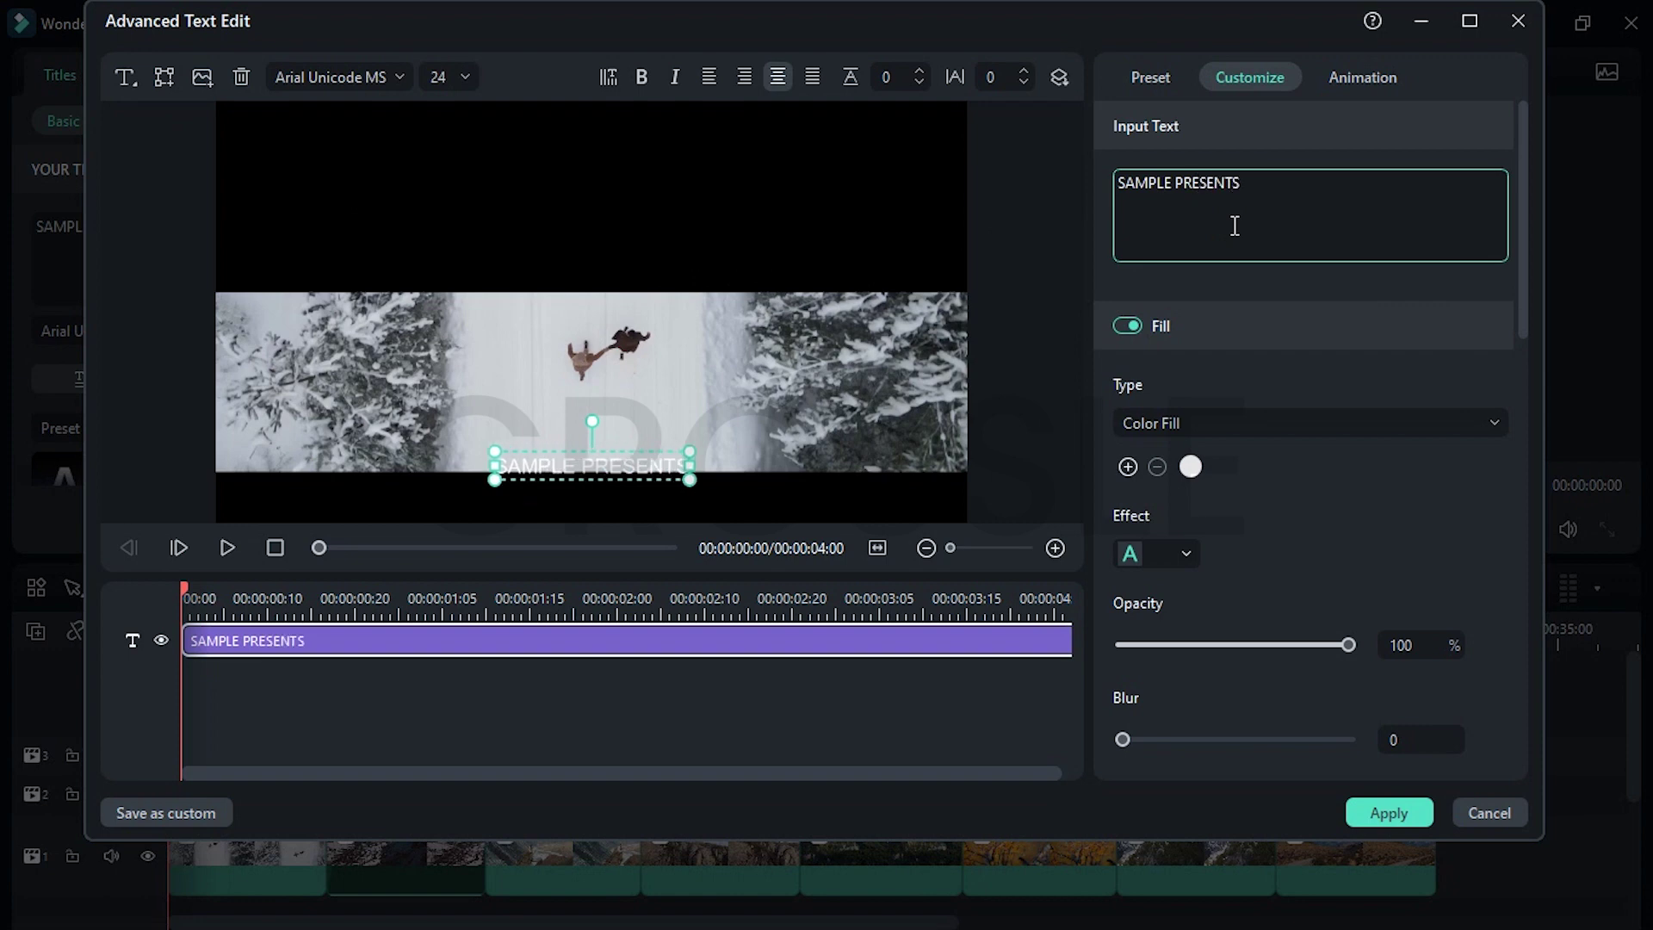
Make it Montserrat Bold 28 with spacing 1, placed in the top black bar
click(367, 75)
text(MONT)
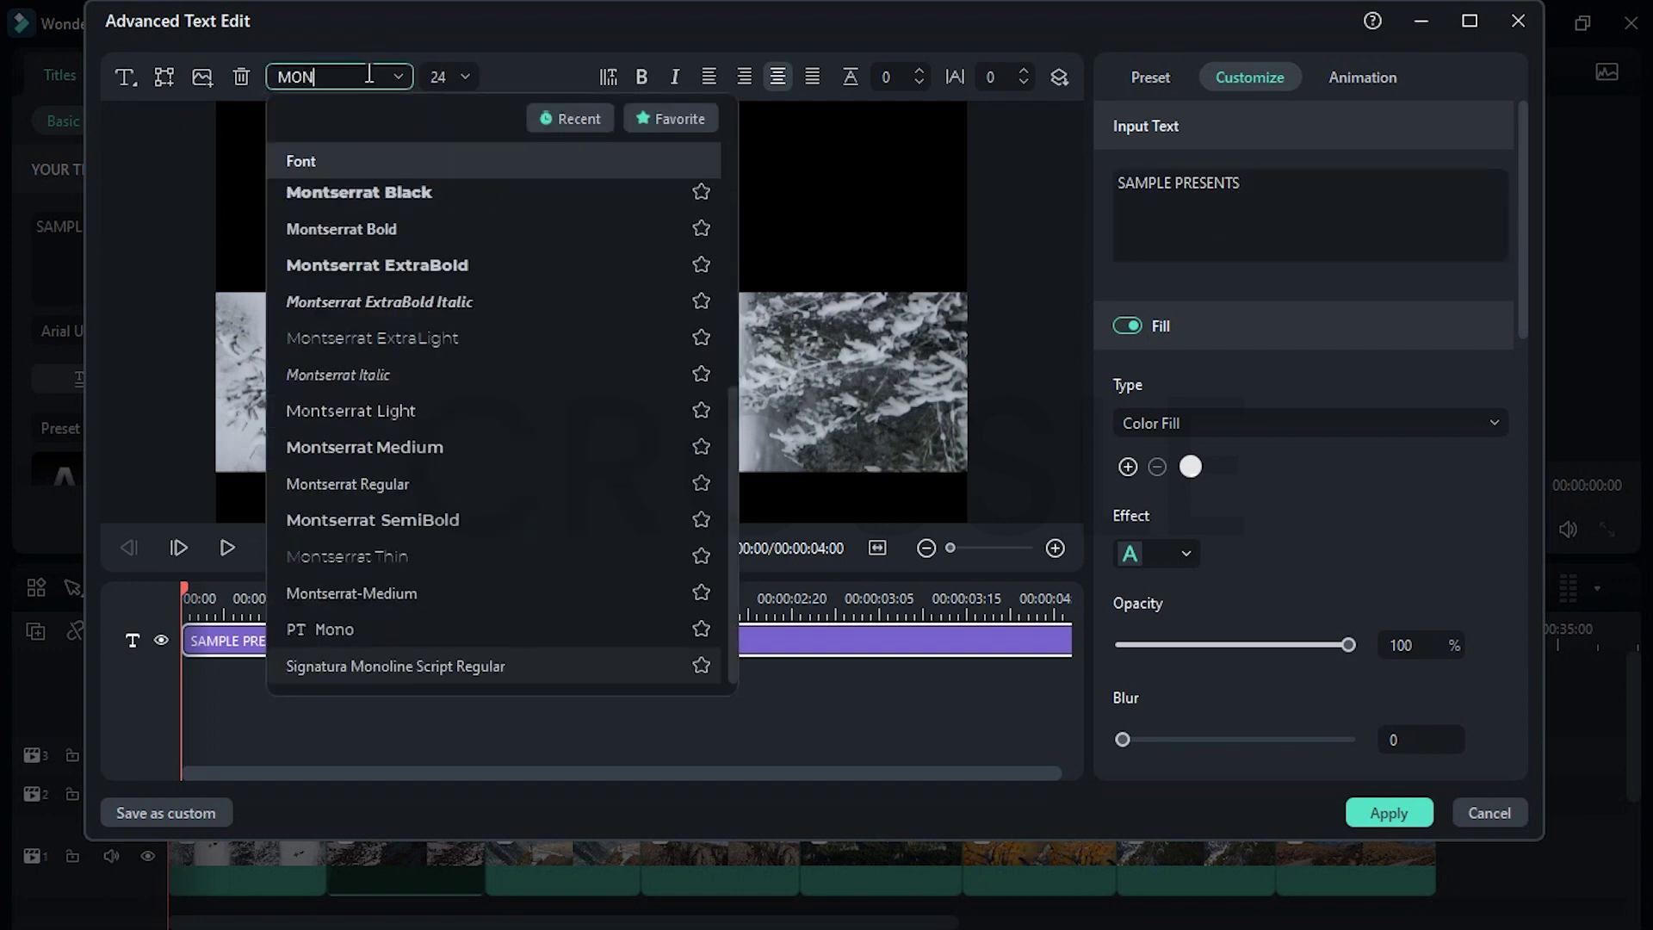
click(360, 270)
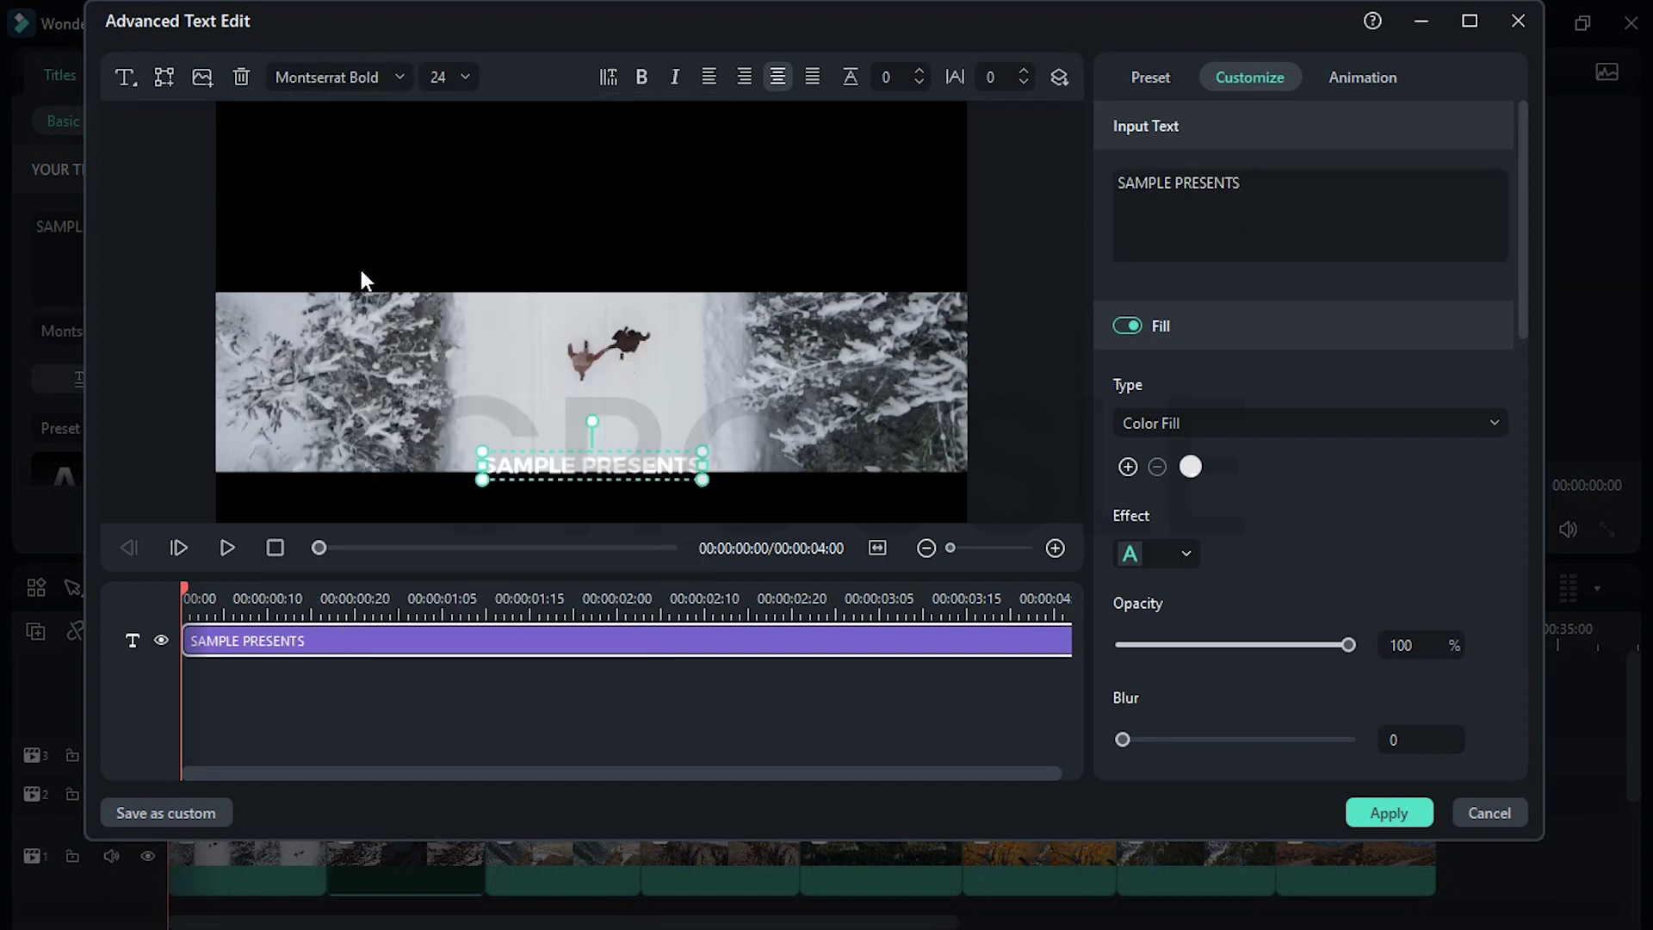
text(28)
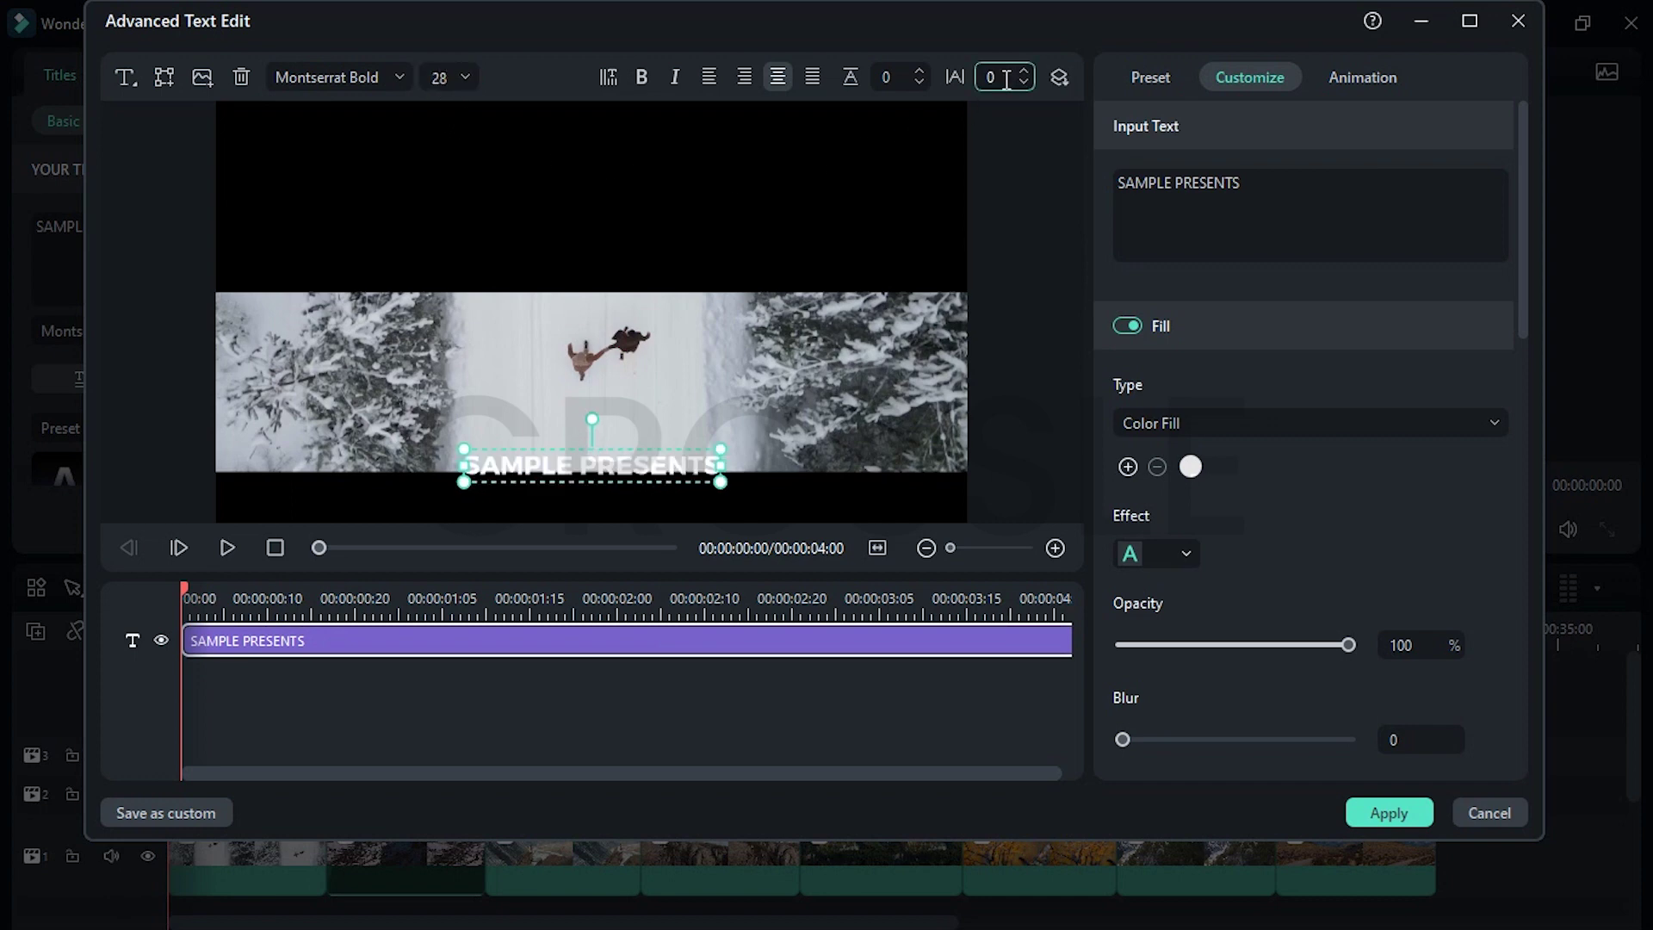
drag(1006, 78, 1002, 78)
drag(704, 449, 499, 232)
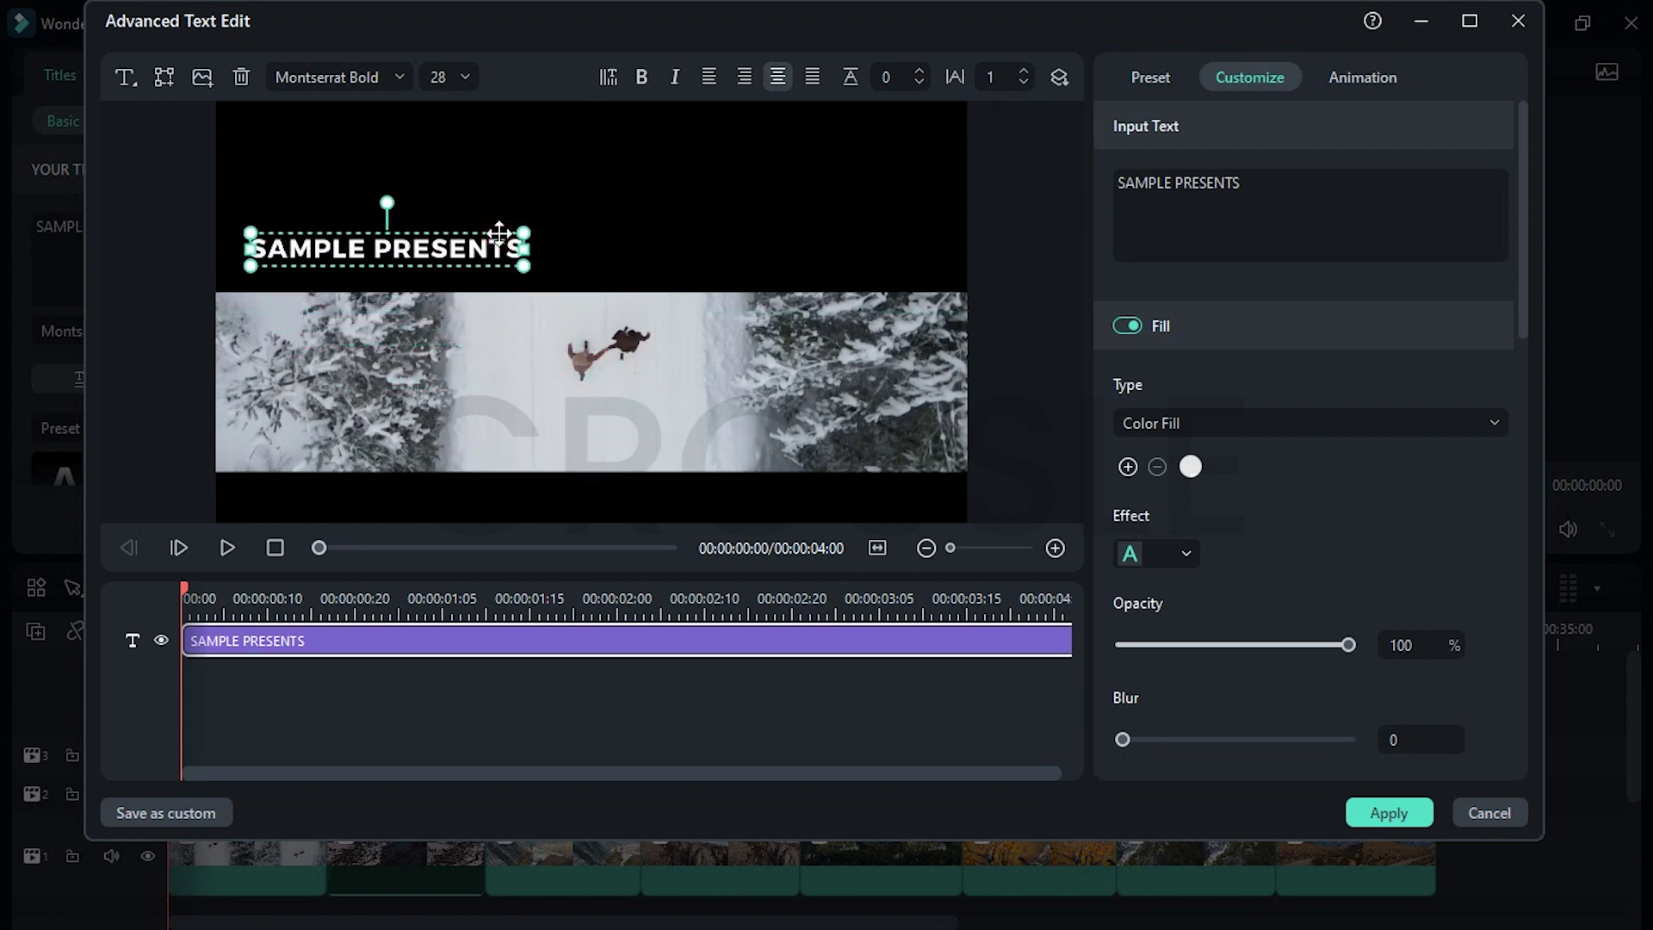
Add a new quick text layer reading 'TEXT EFFECT'
click(134, 76)
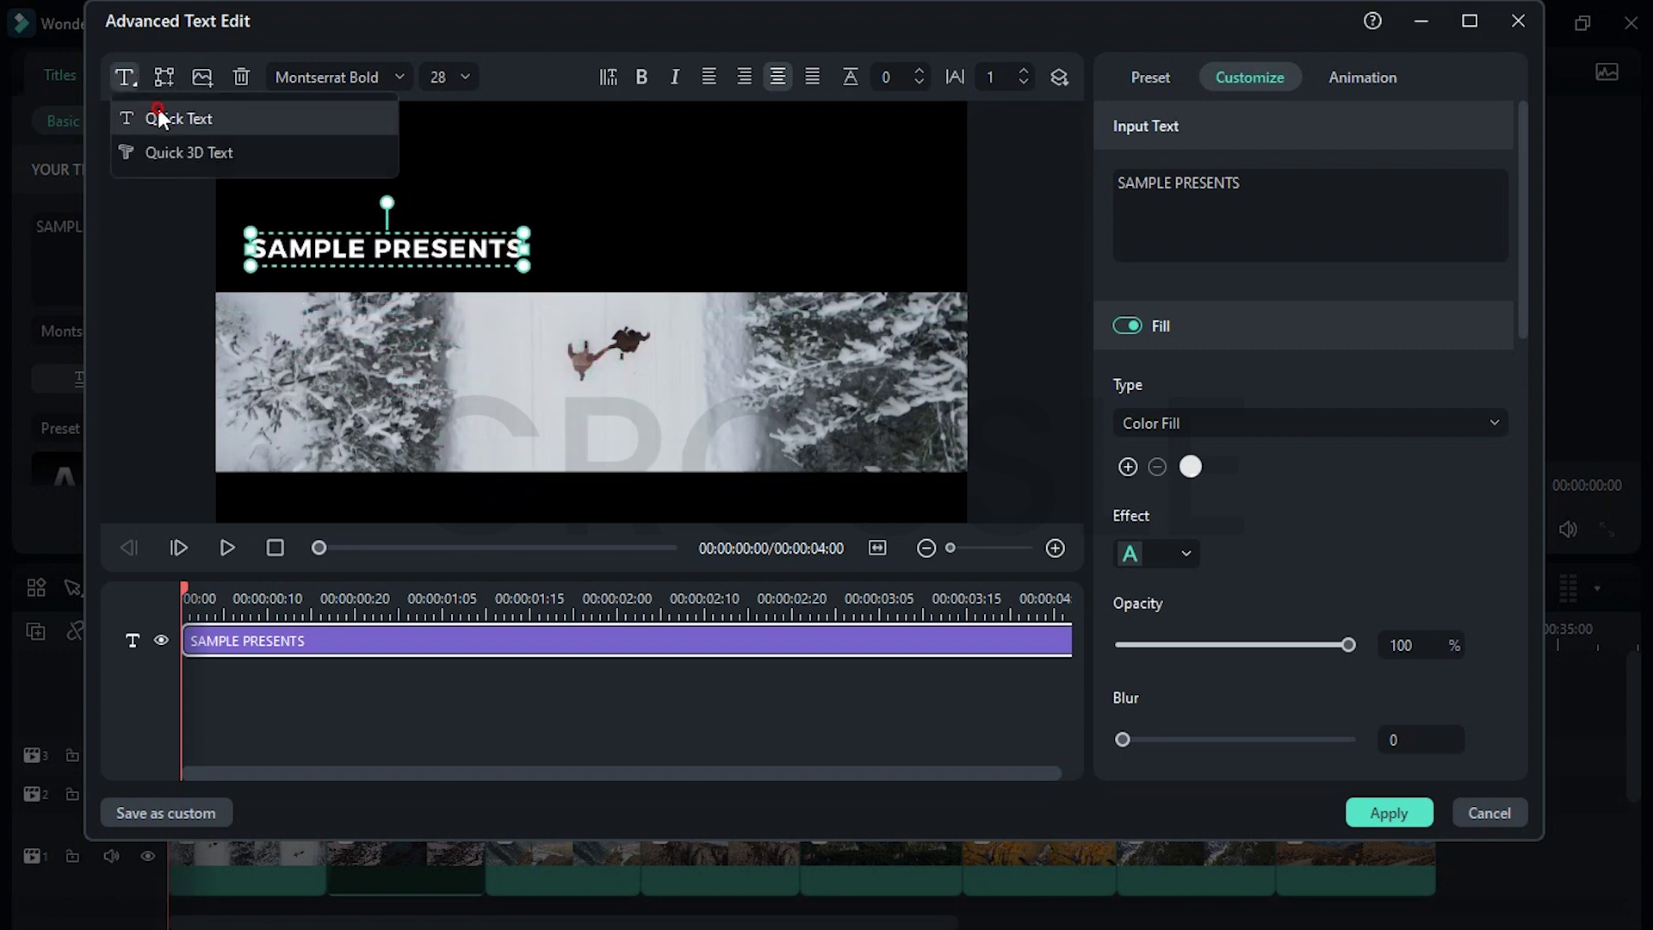
click(158, 110)
click(1188, 225)
text(TEXT E)
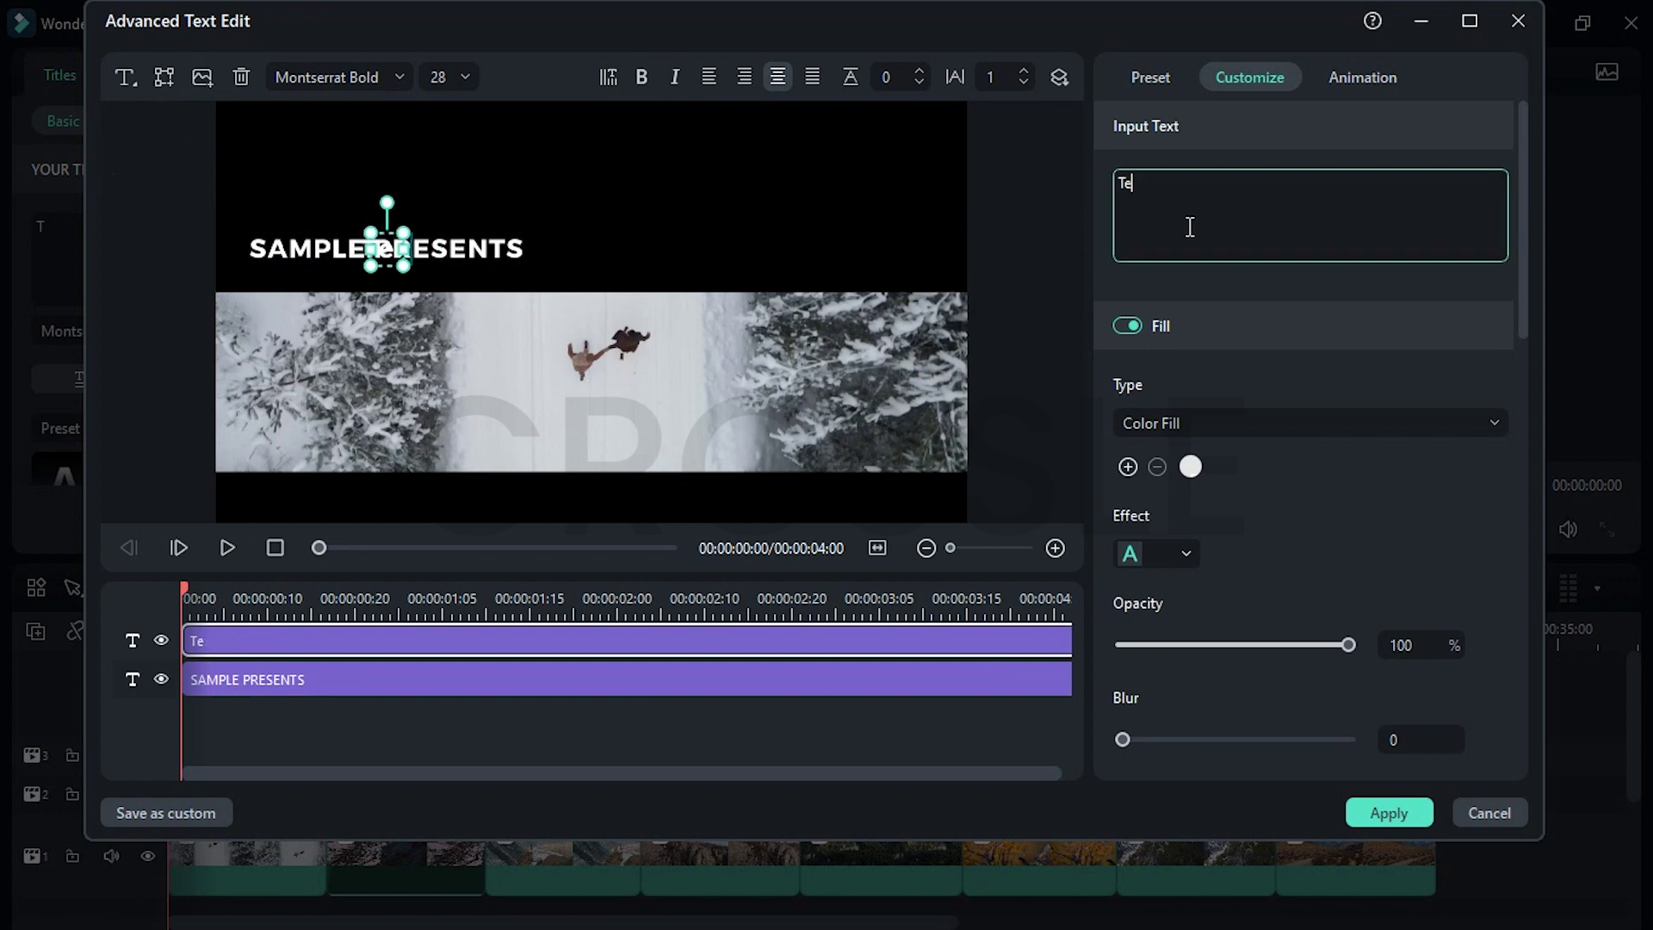
text(FFECT)
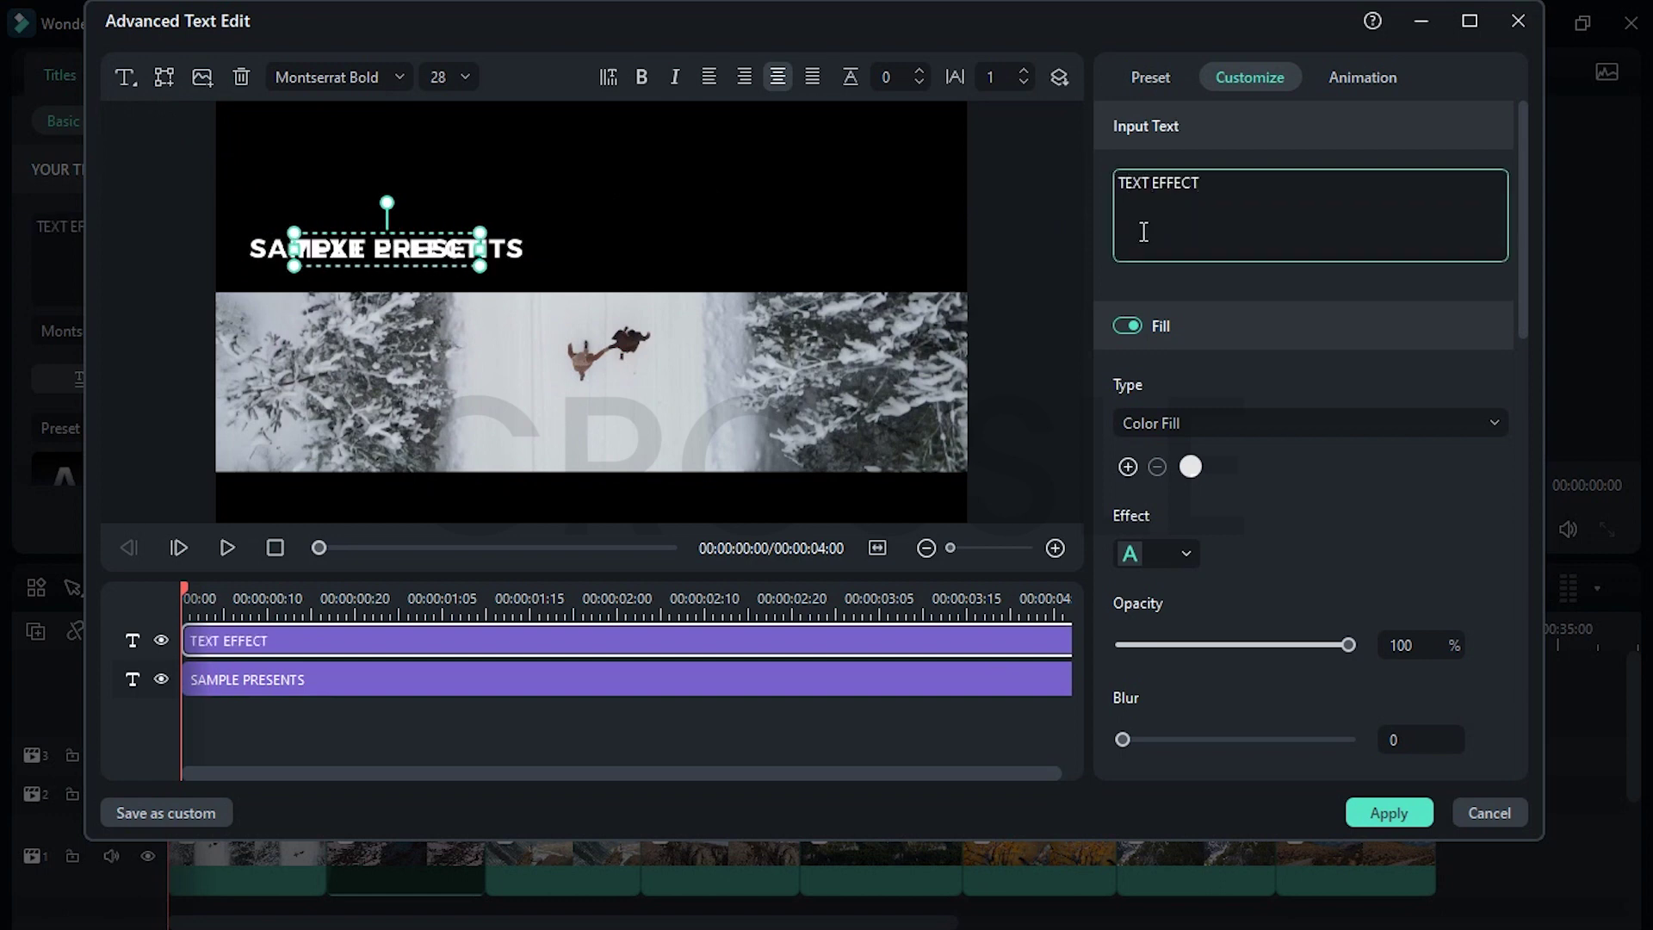
Make TEXT EFFECT Montserrat Medium 24 with spacing 3, placed just below SAMPLE PRESENTS
click(379, 77)
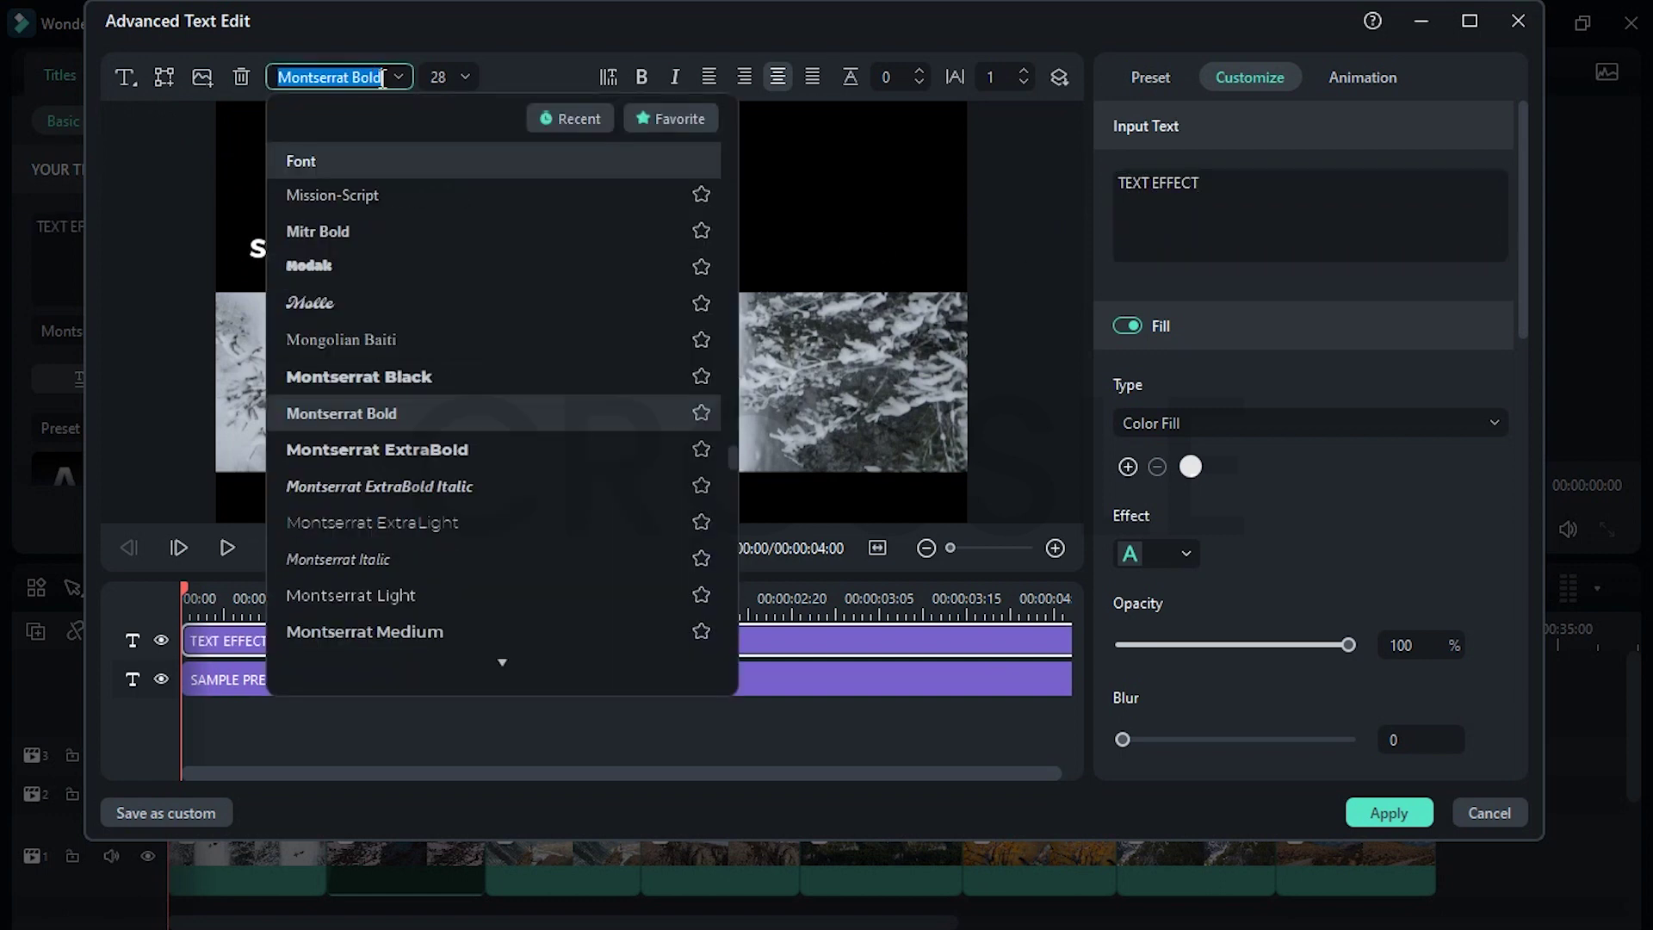
click(421, 632)
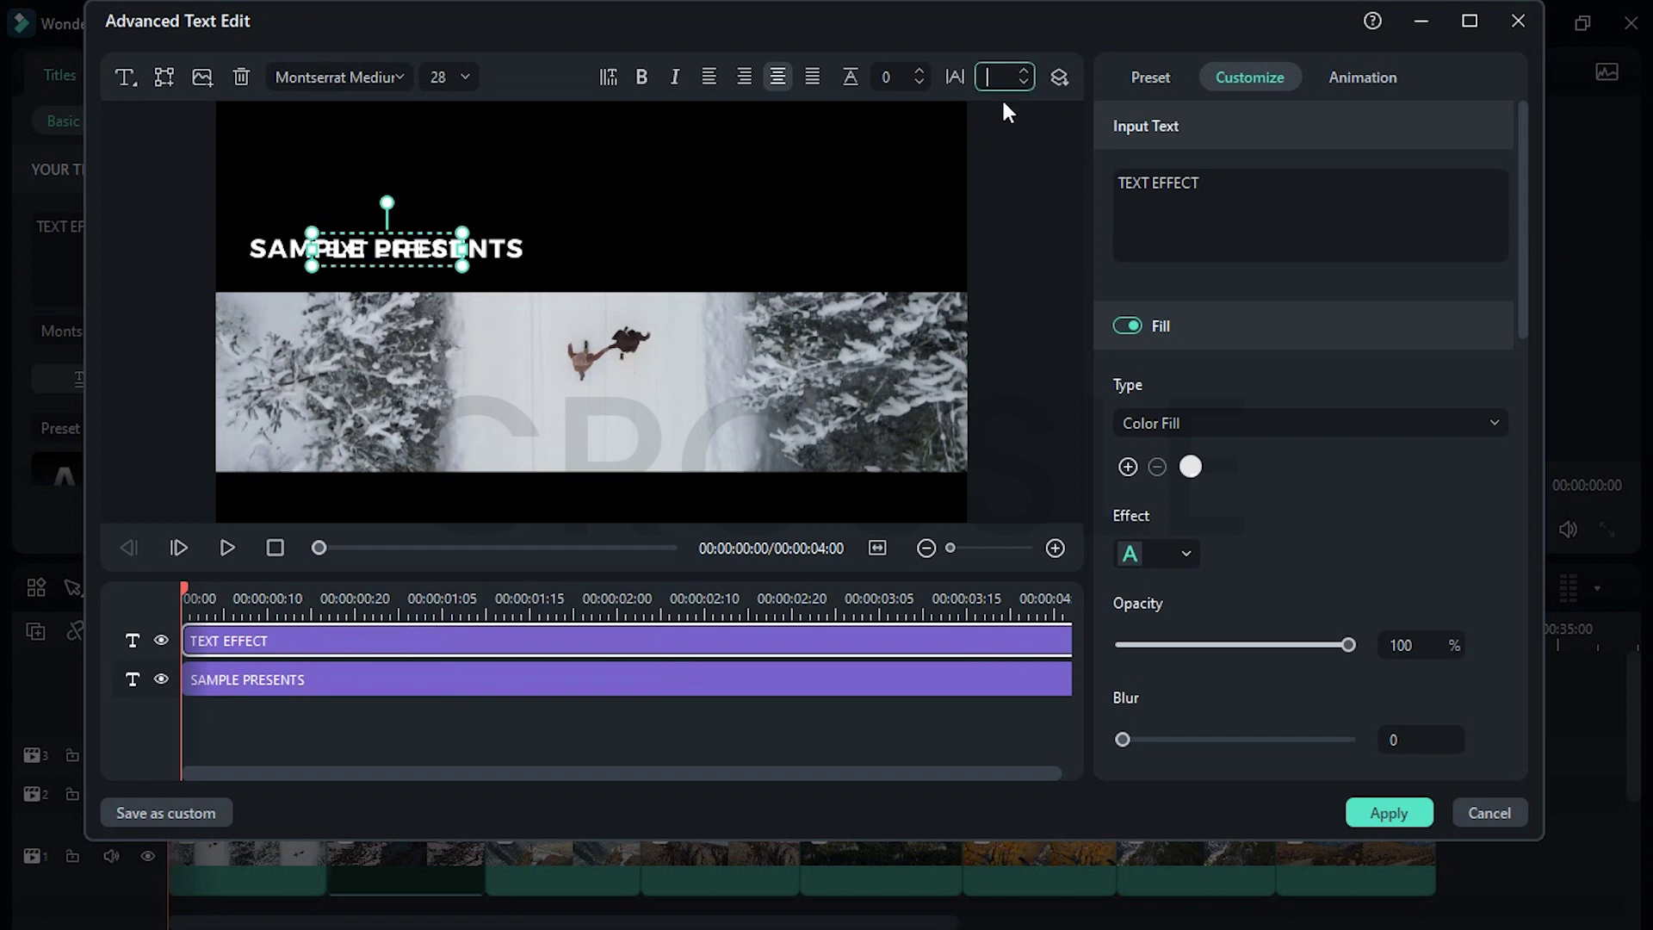
text(324)
key(Return)
drag(437, 234, 379, 271)
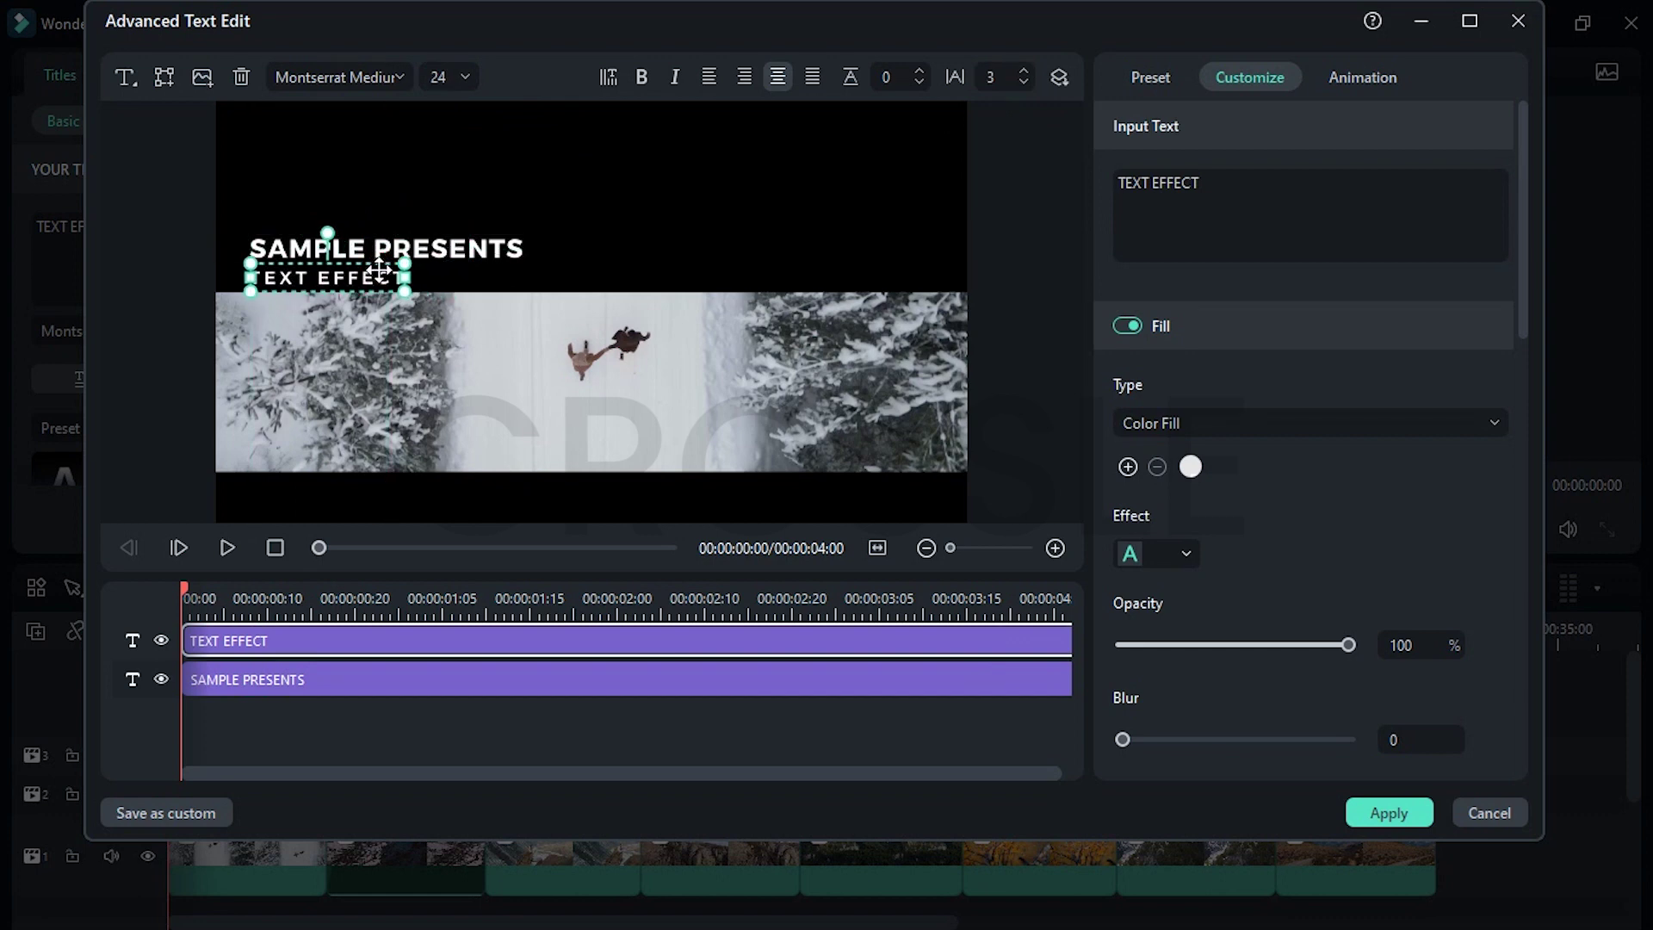
Preview the title, switching between the SAMPLE PRESENTS and TEXT EFFECT layers
click(444, 284)
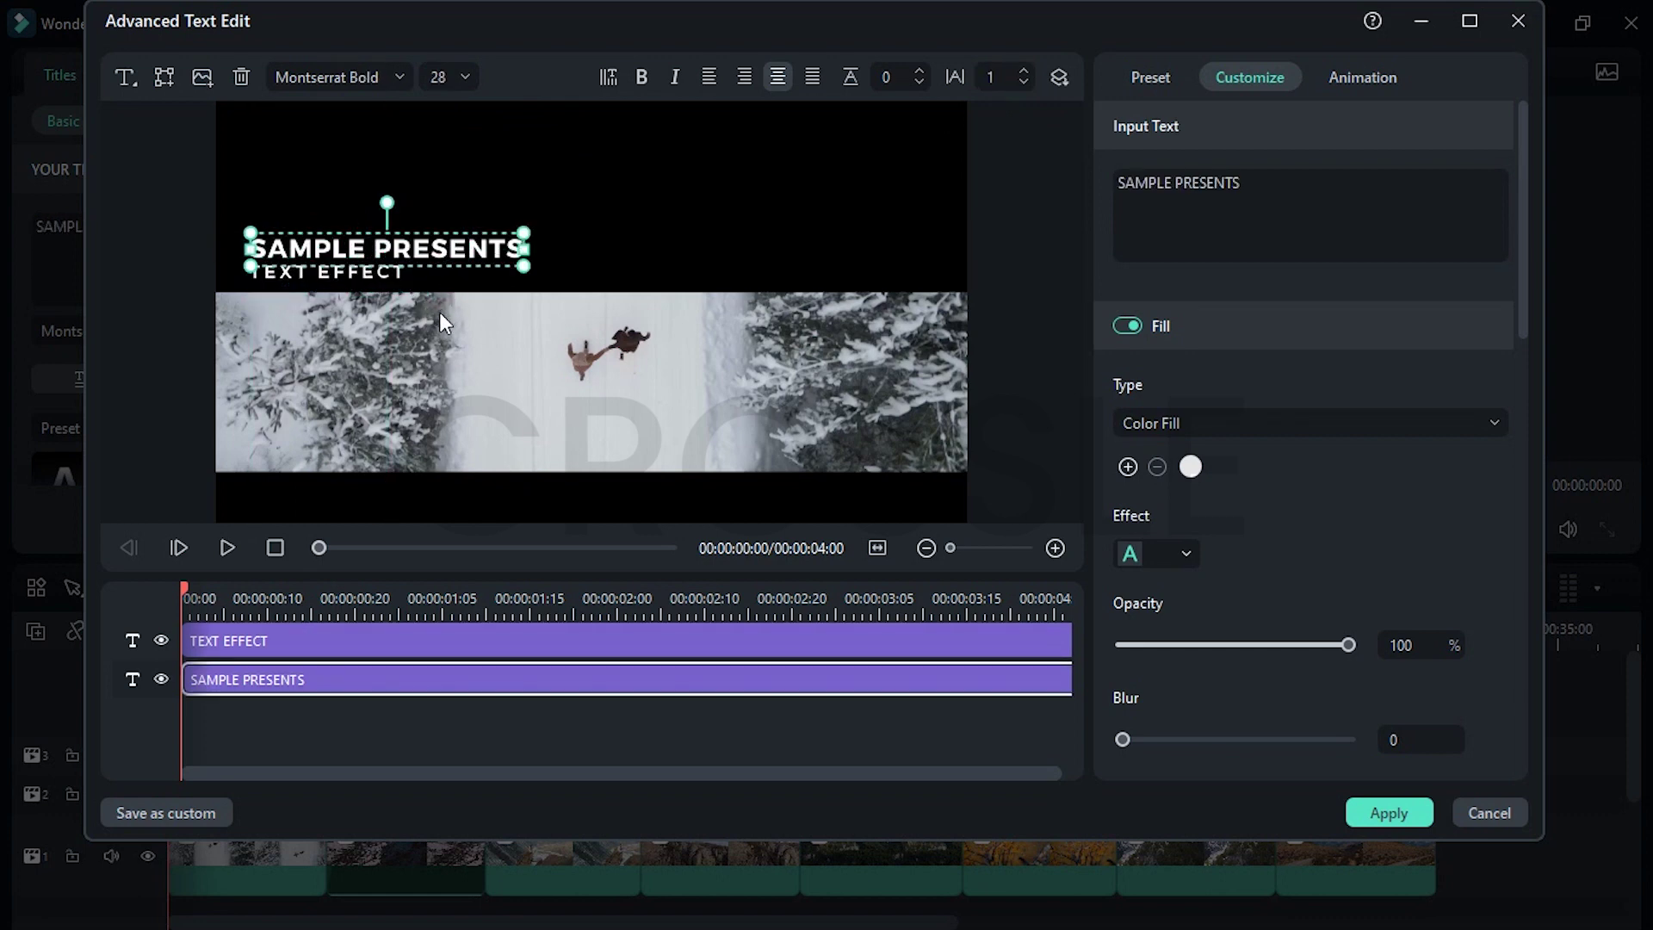
key(space)
key(space)
click(380, 271)
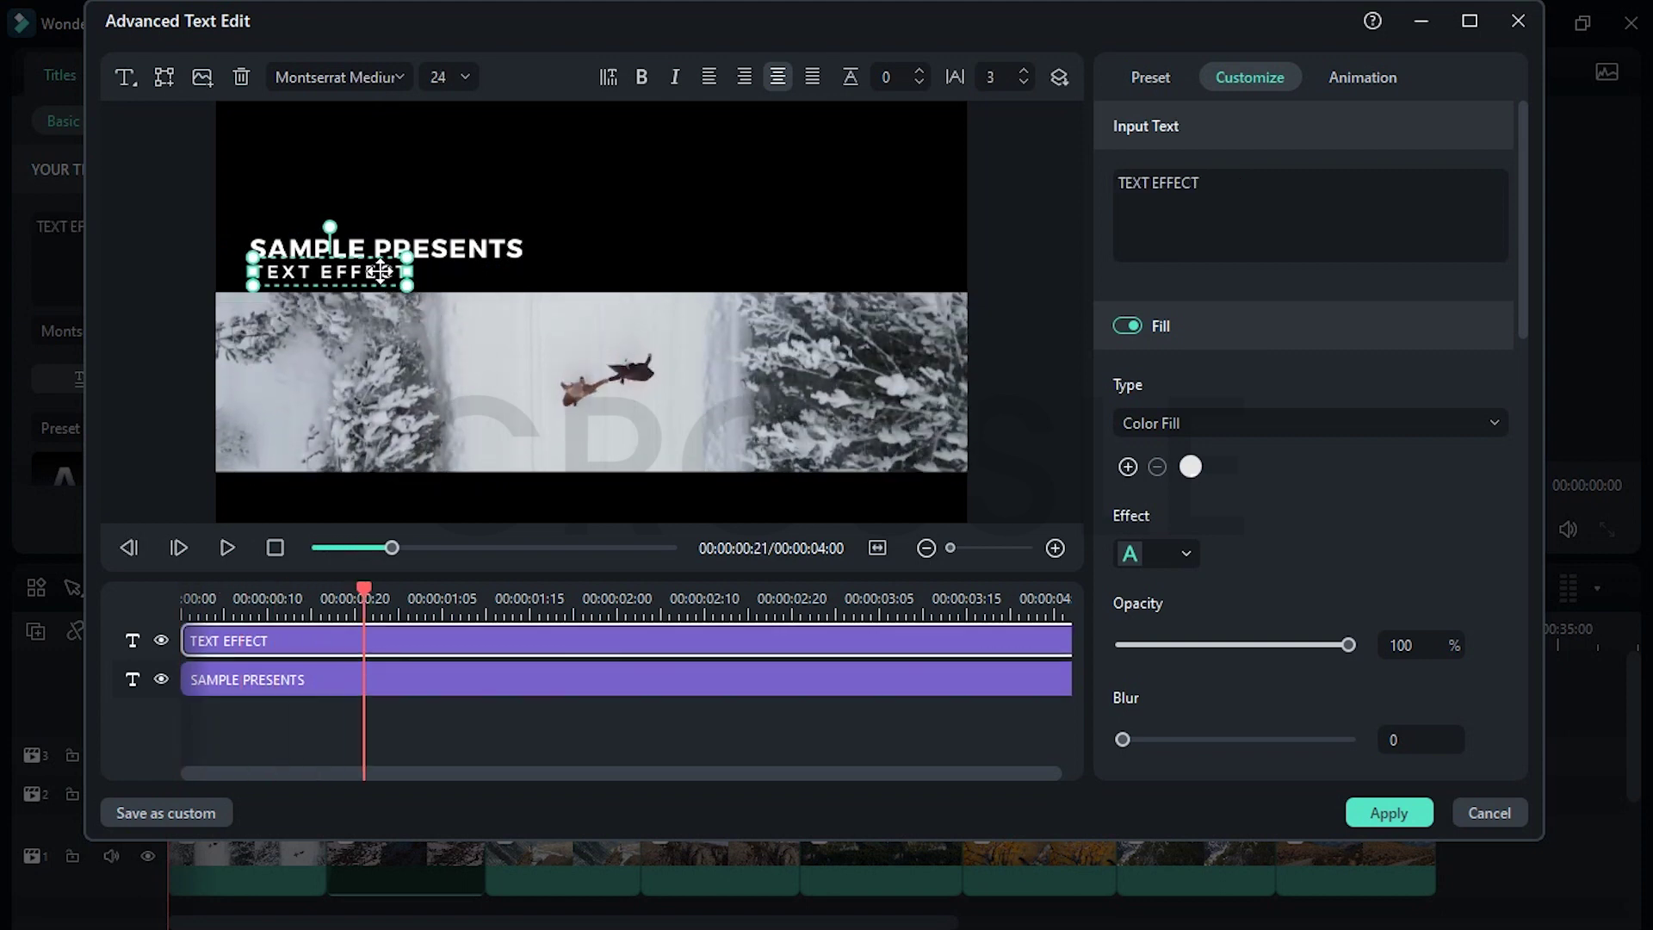
click(448, 691)
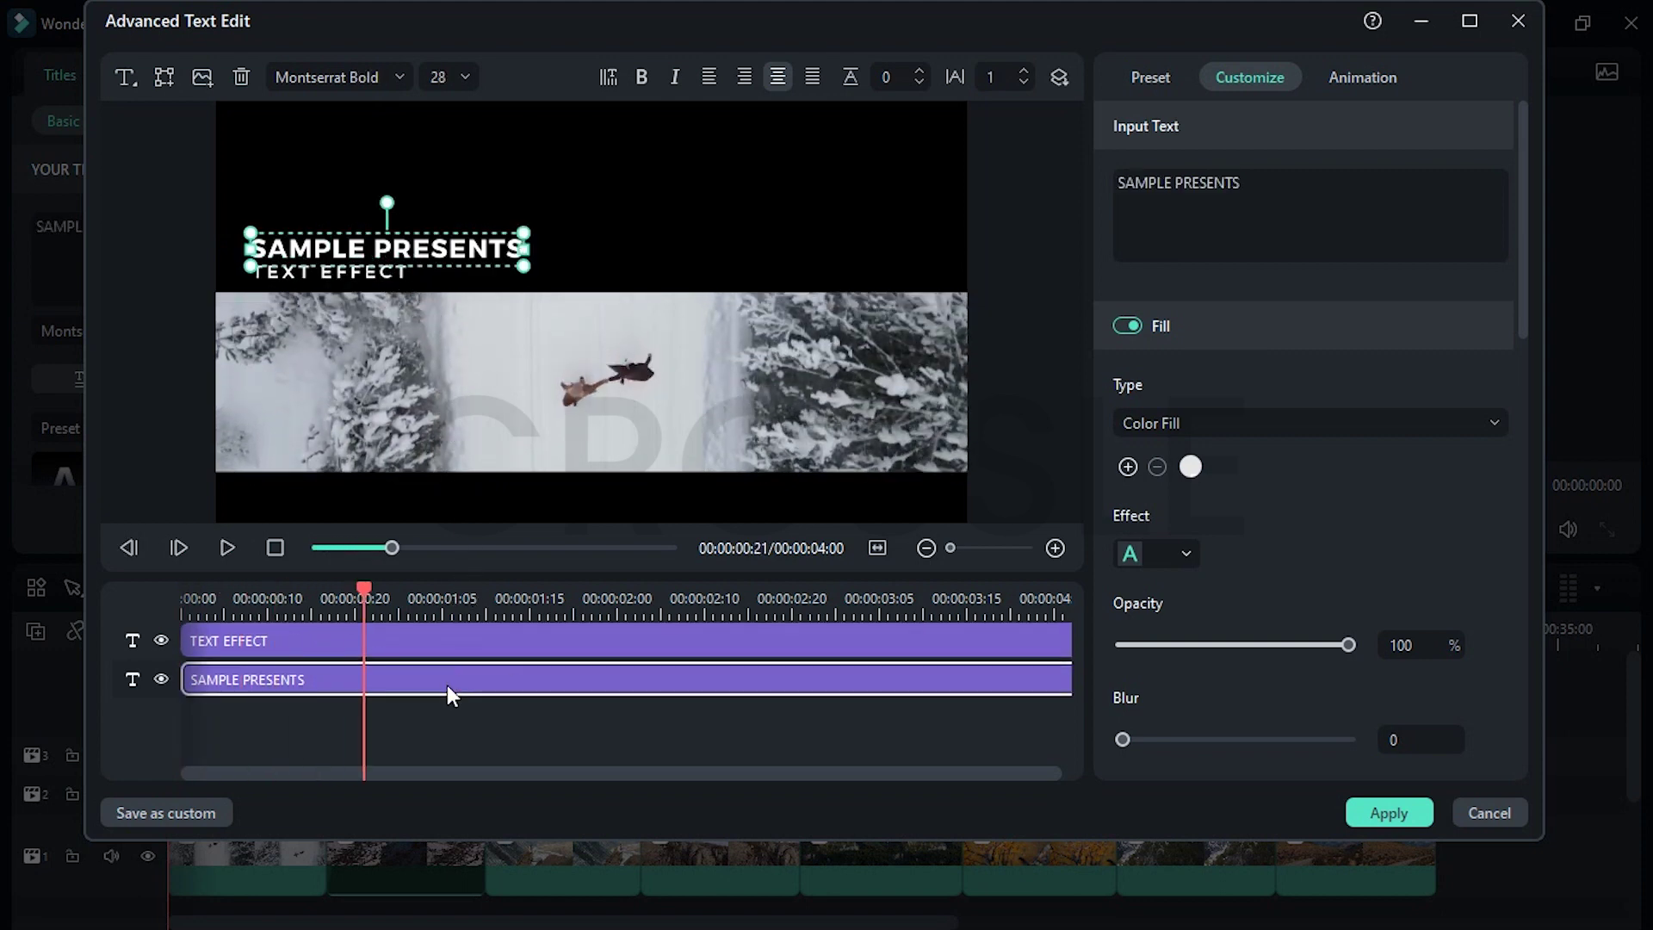
Give SAMPLE PRESENTS a Random 2 entrance lasting 1.20 seconds
click(1380, 83)
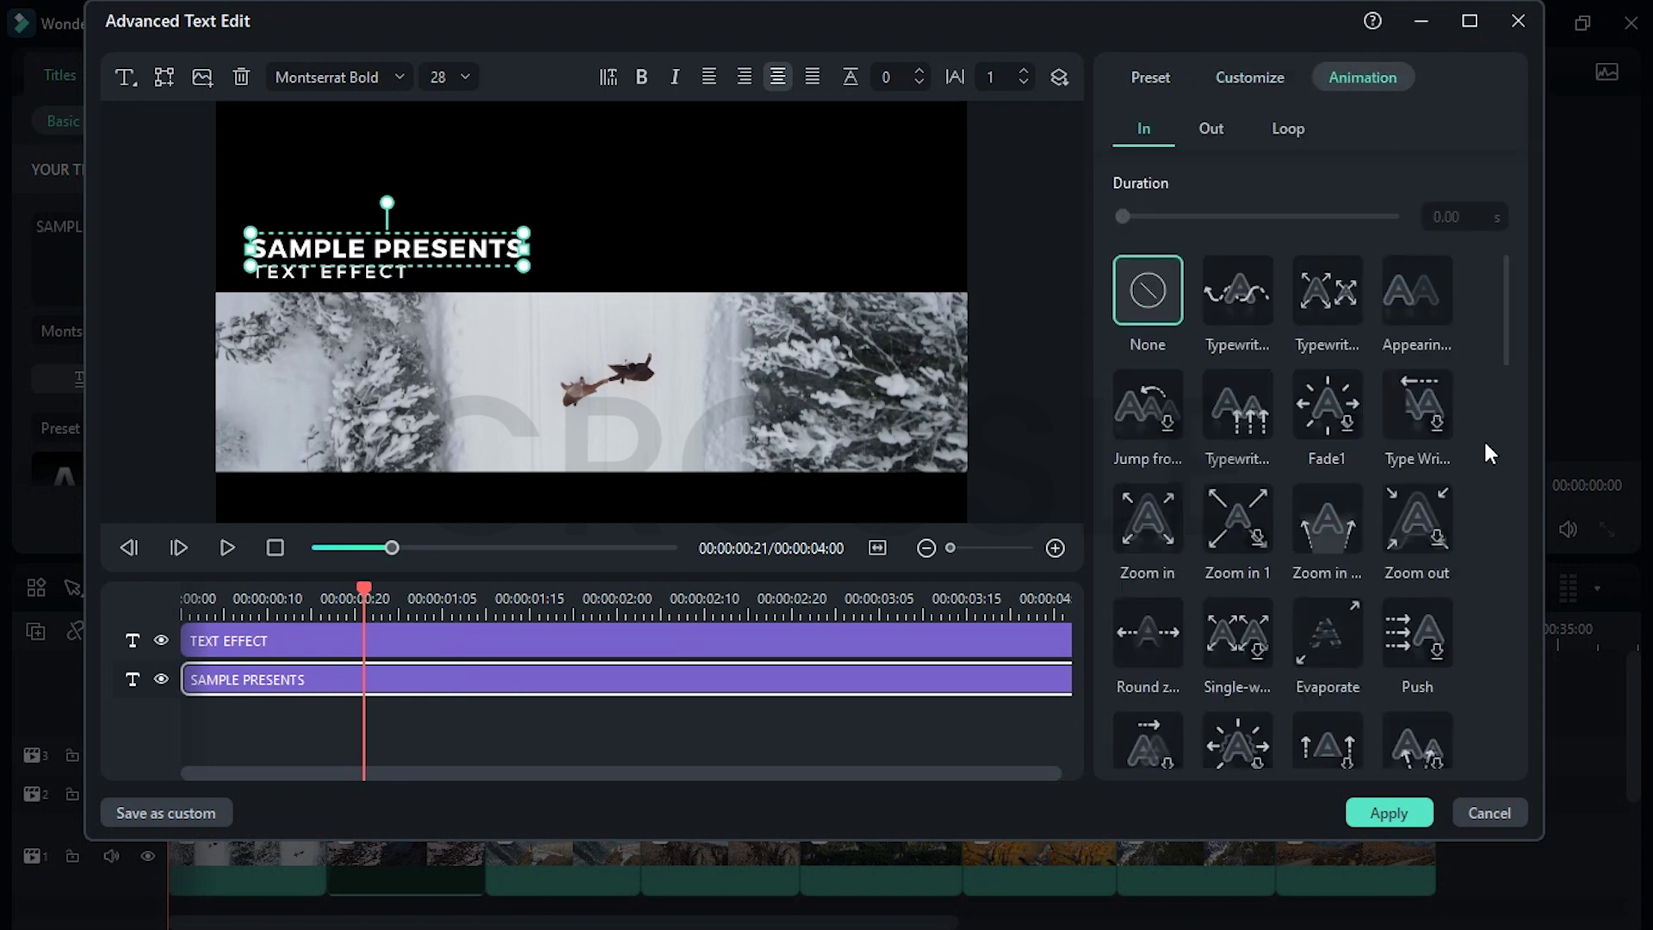
scroll(1486, 456, down, 10)
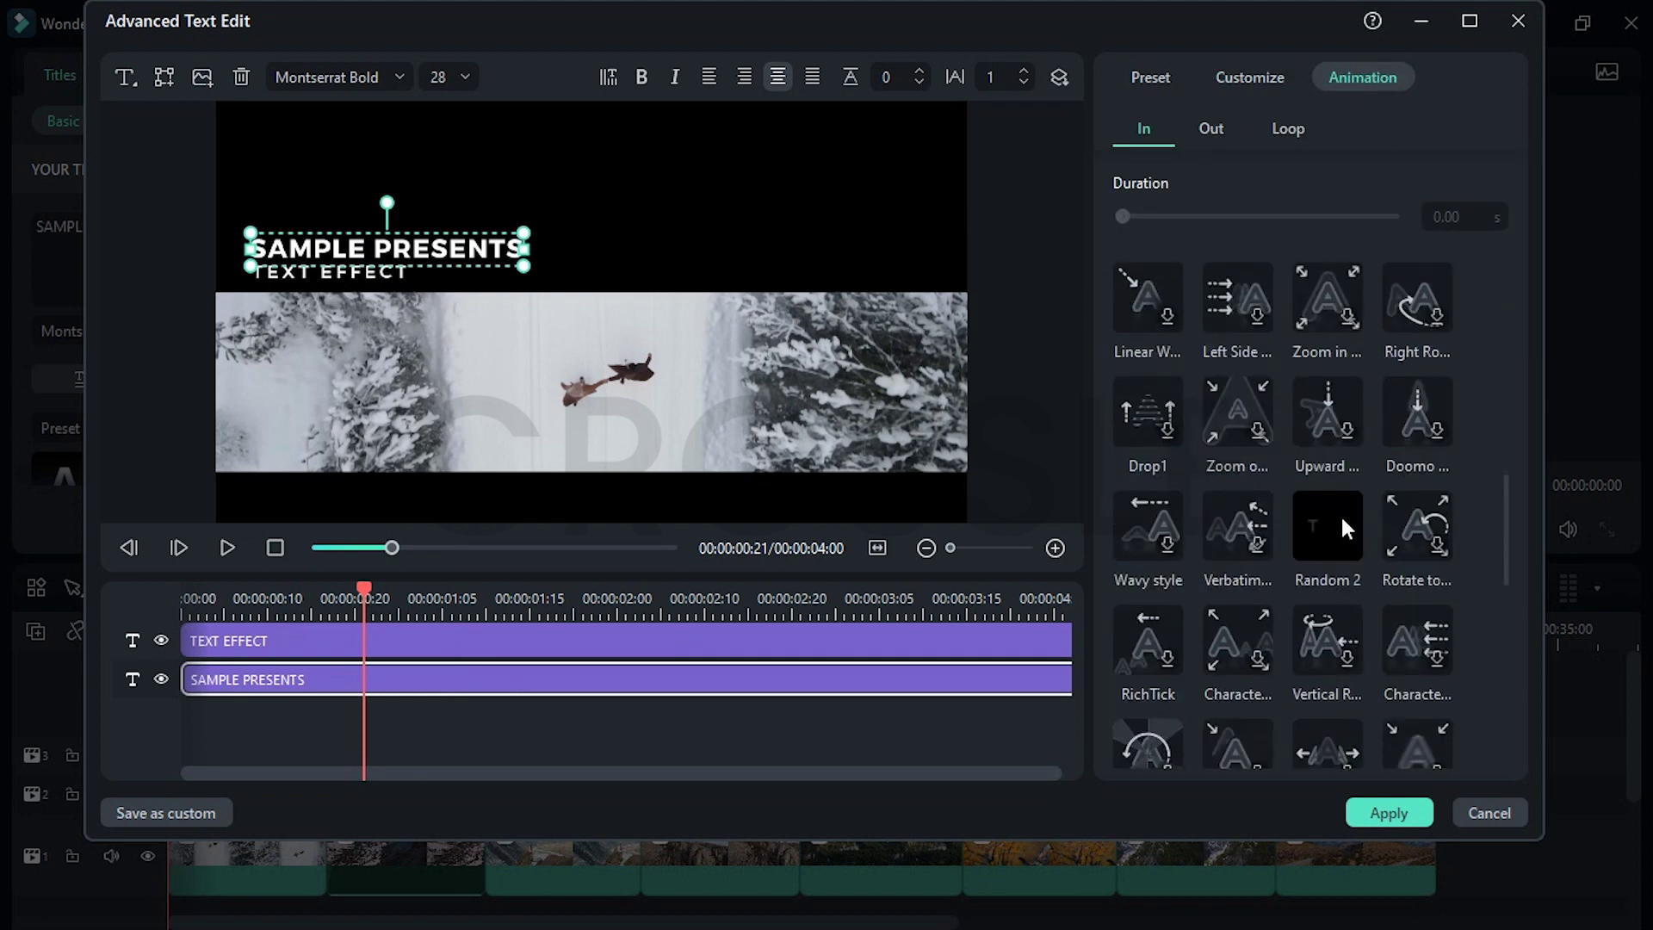
click(1340, 514)
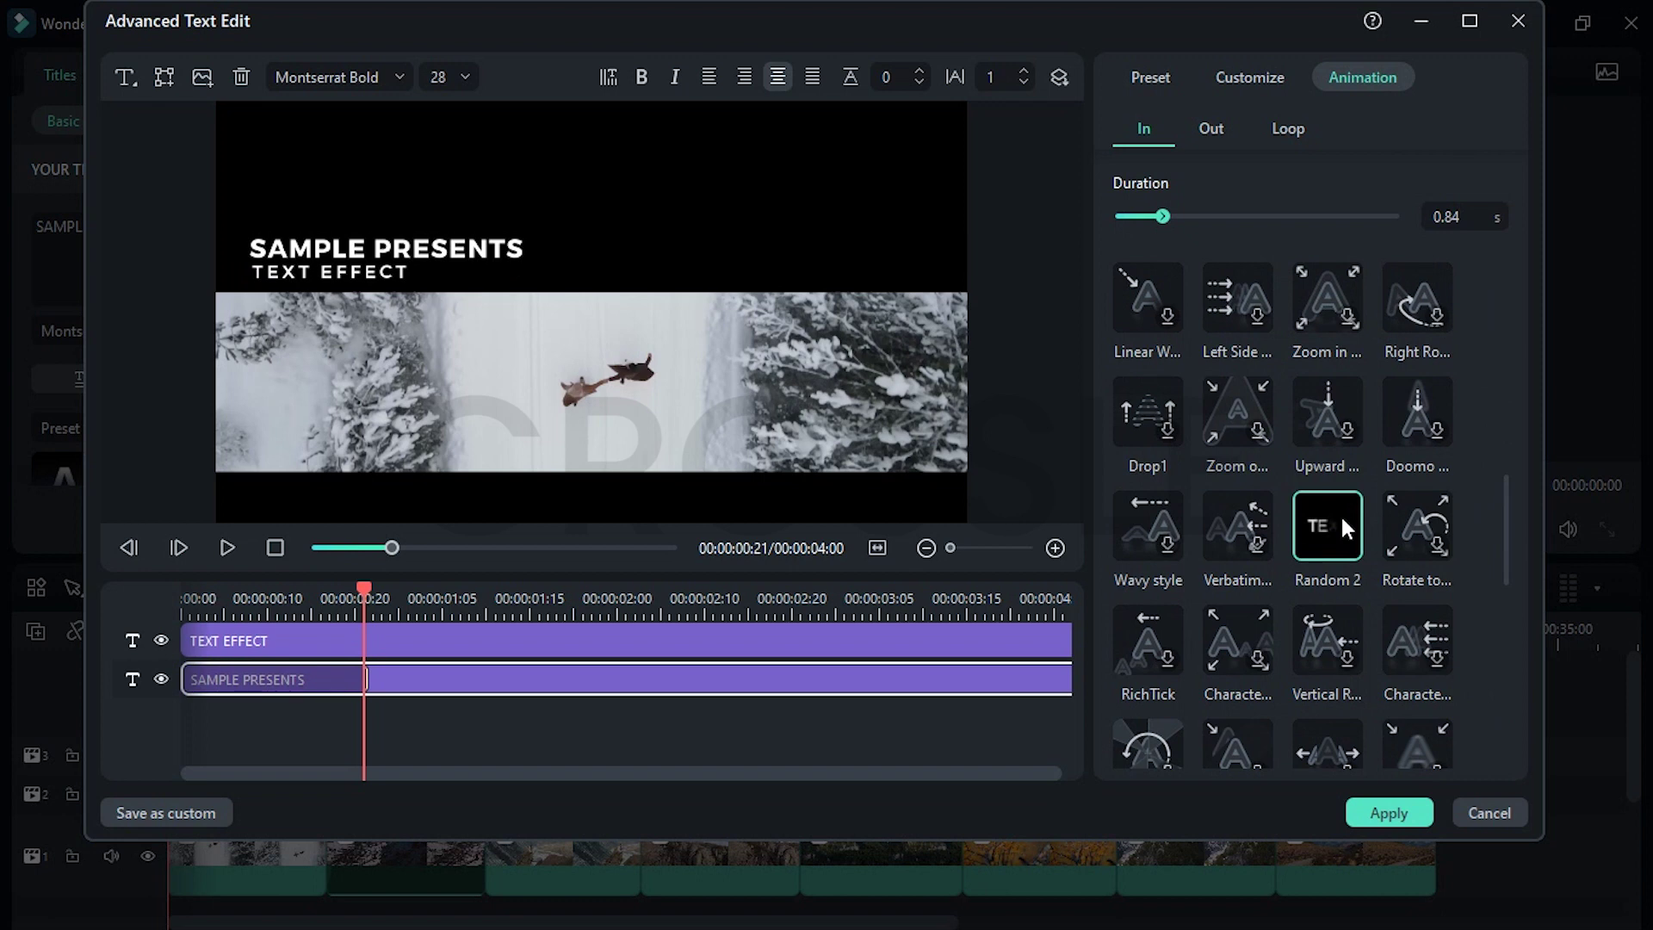
drag(363, 680, 442, 681)
Give TEXT EFFECT an Appearing entrance of about 2 seconds, preview it, and apply the title
click(575, 650)
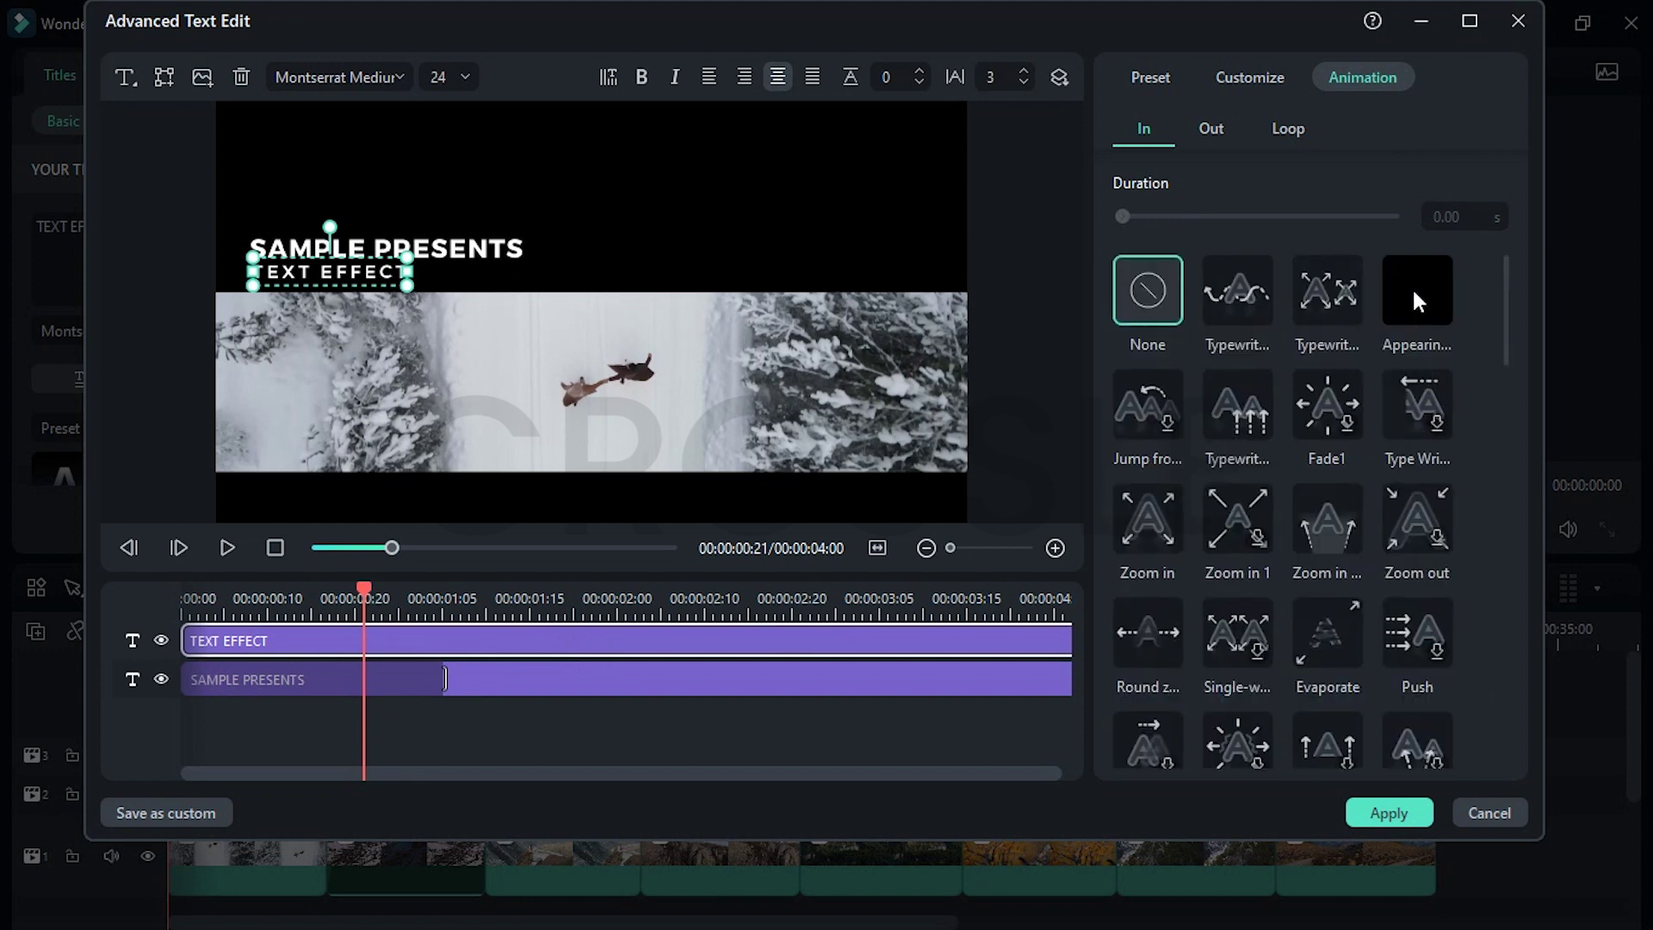
click(1411, 286)
drag(355, 652, 619, 651)
click(273, 551)
click(229, 549)
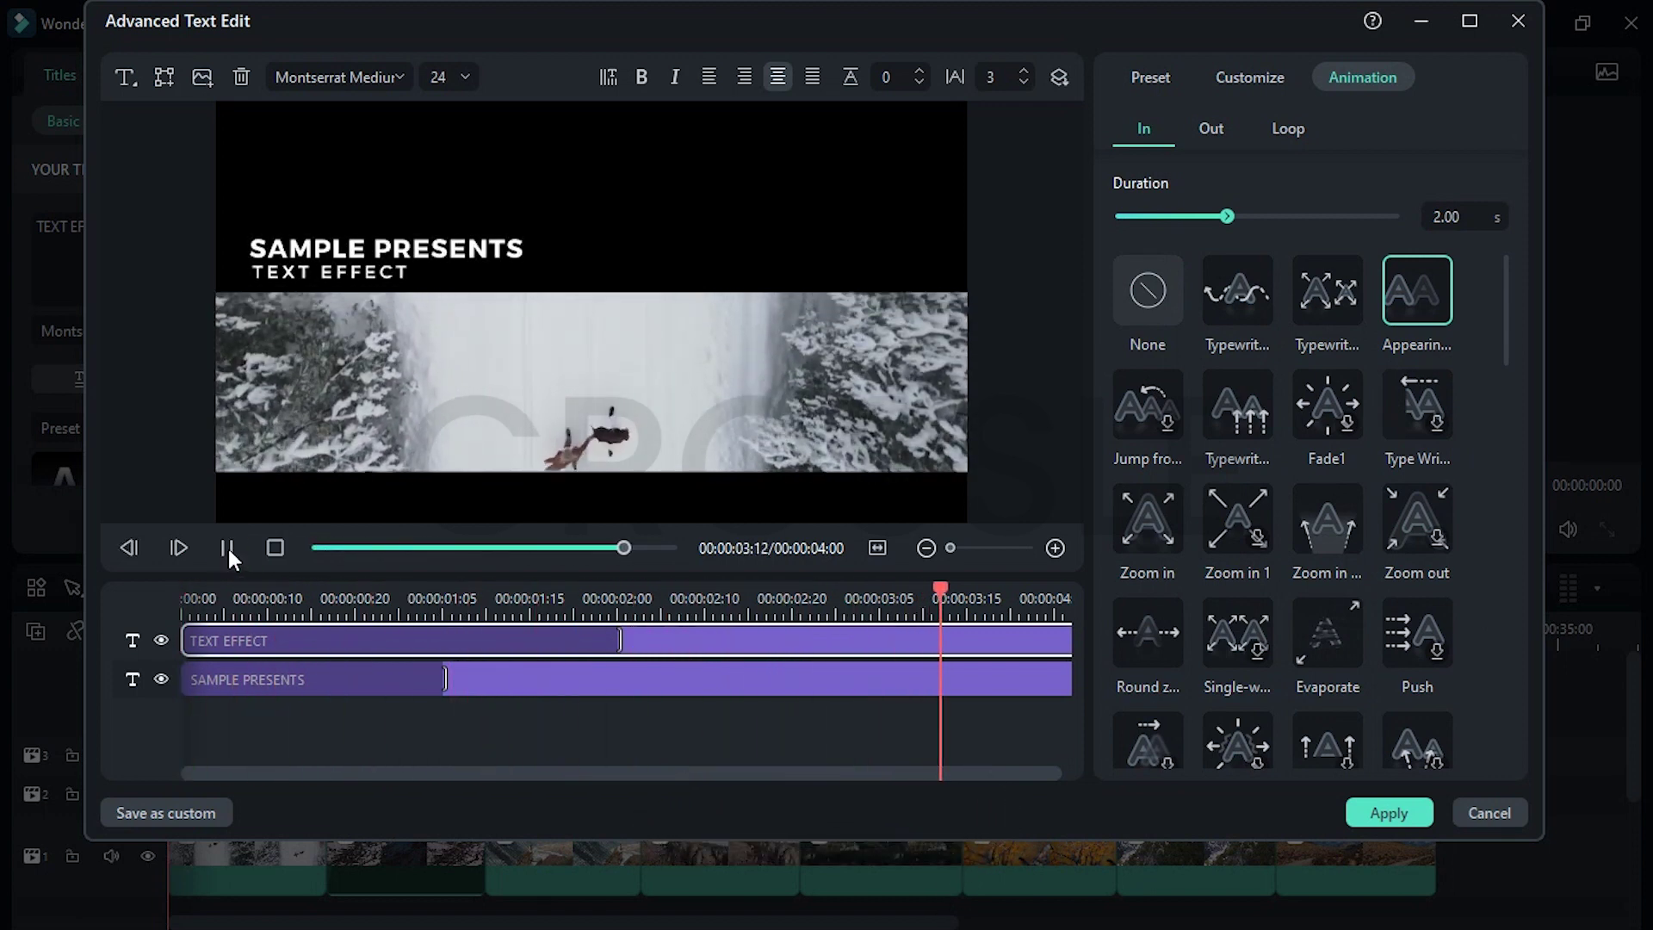
drag(612, 640, 645, 642)
click(1377, 812)
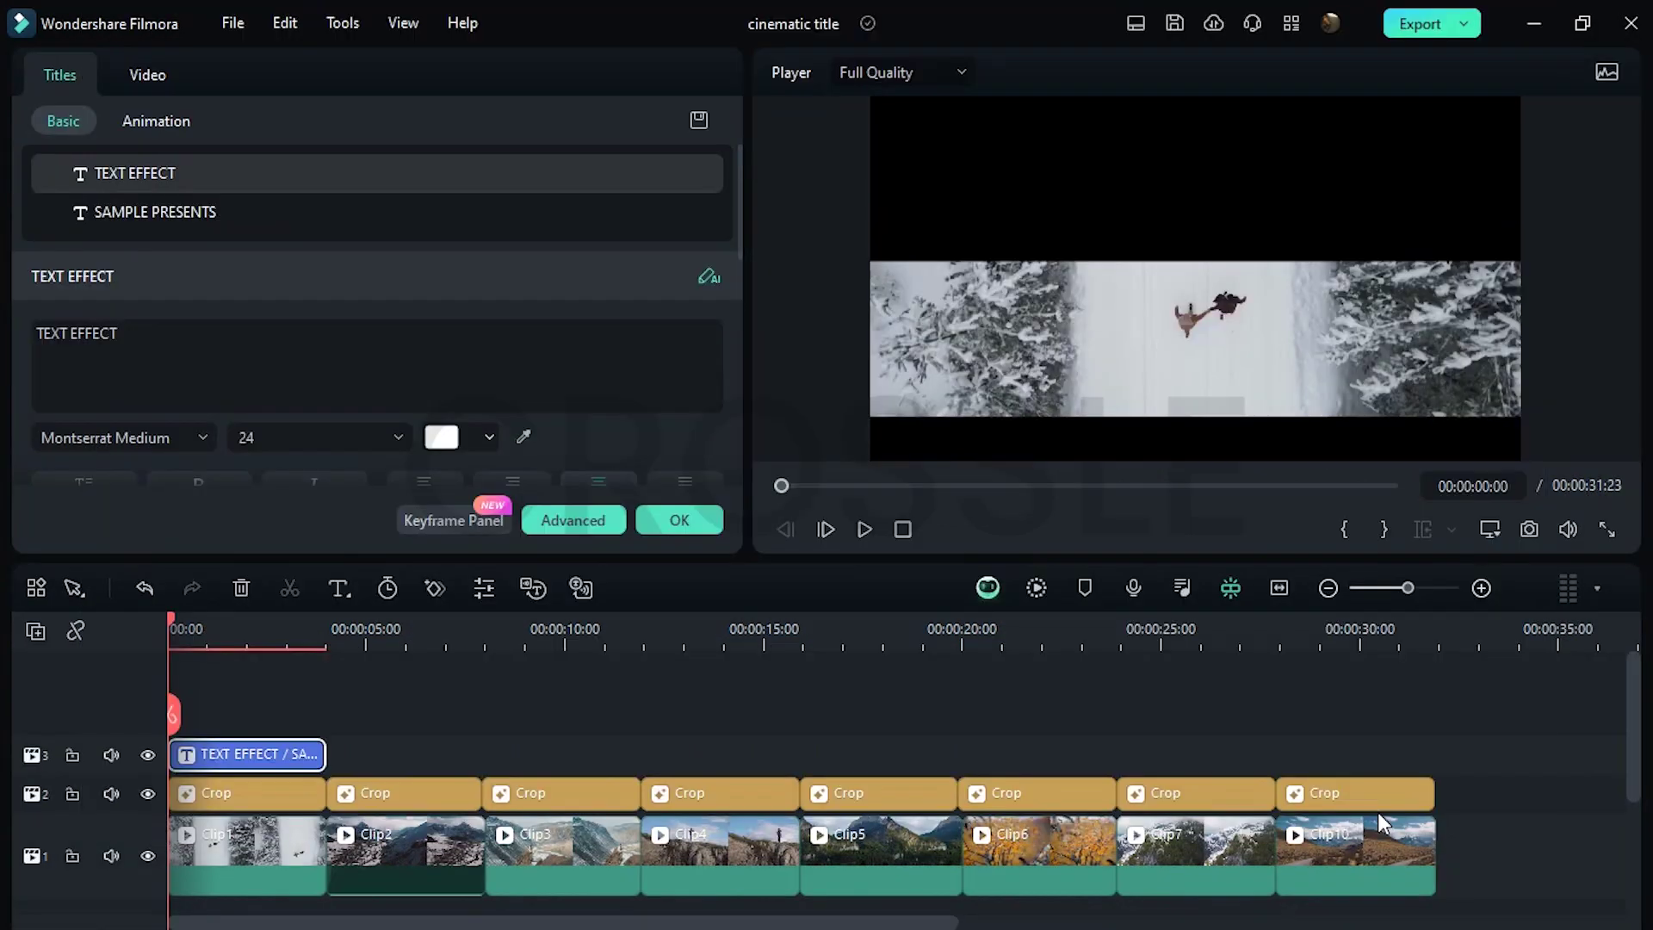
Preview the title, then copy it along track 3 until all eight clips have one above them
key(space)
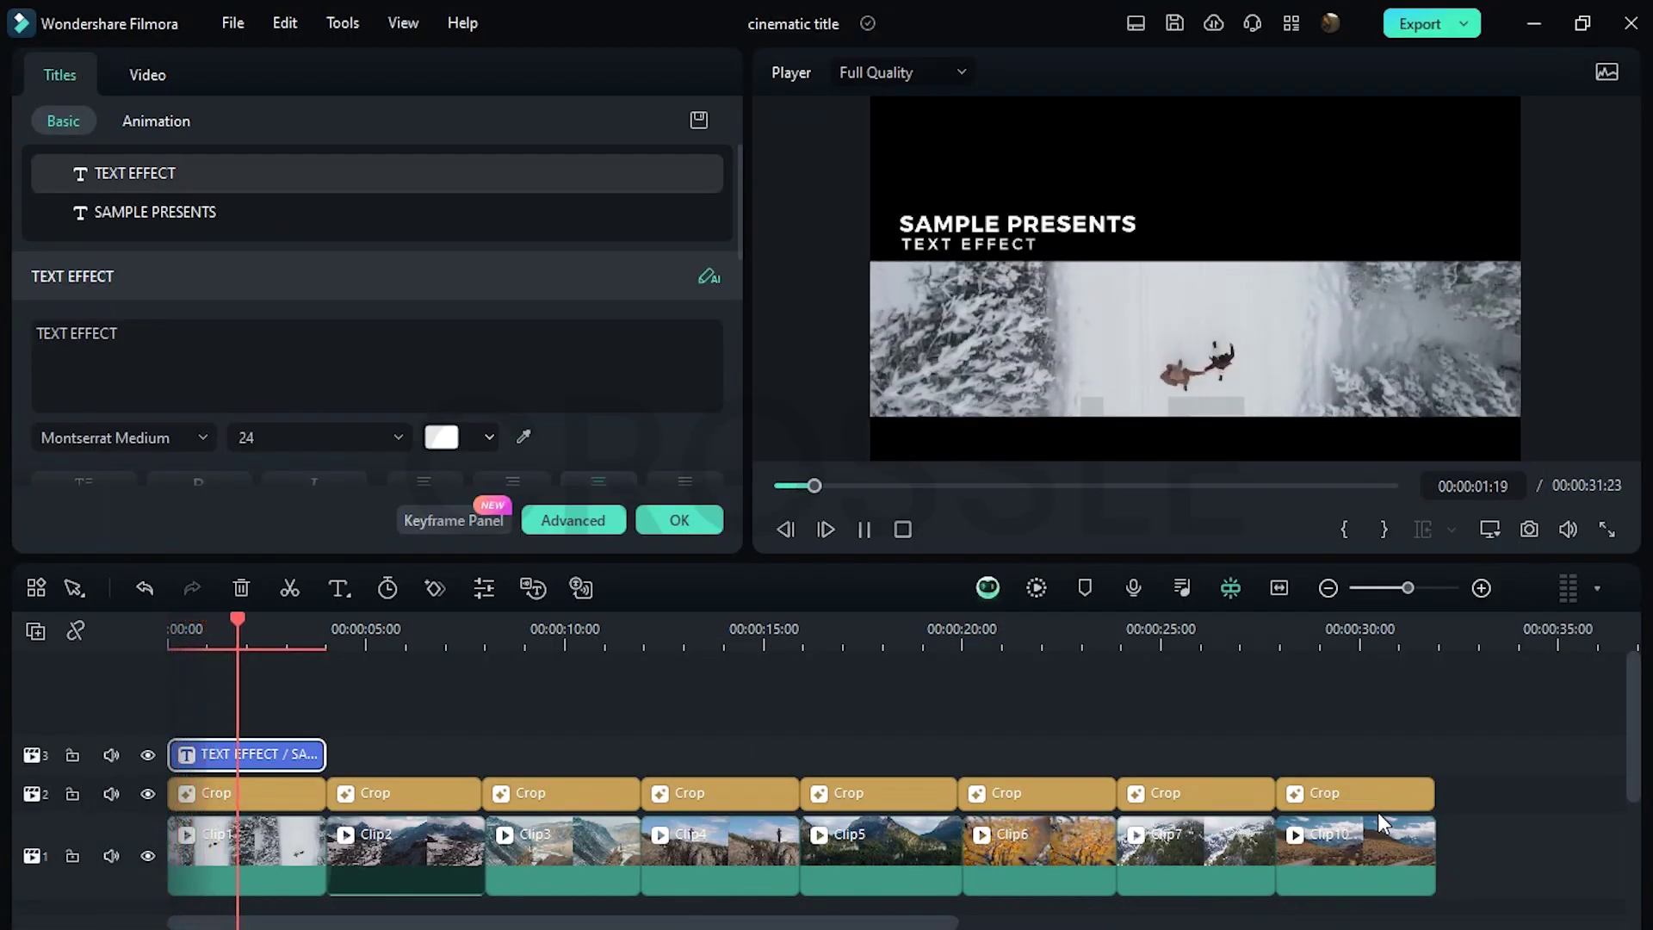
key(space)
key(ctrl+c)
key(ctrl+v)
drag(389, 757, 649, 771)
click(293, 757)
drag(293, 757, 721, 758)
drag(1014, 764, 1210, 761)
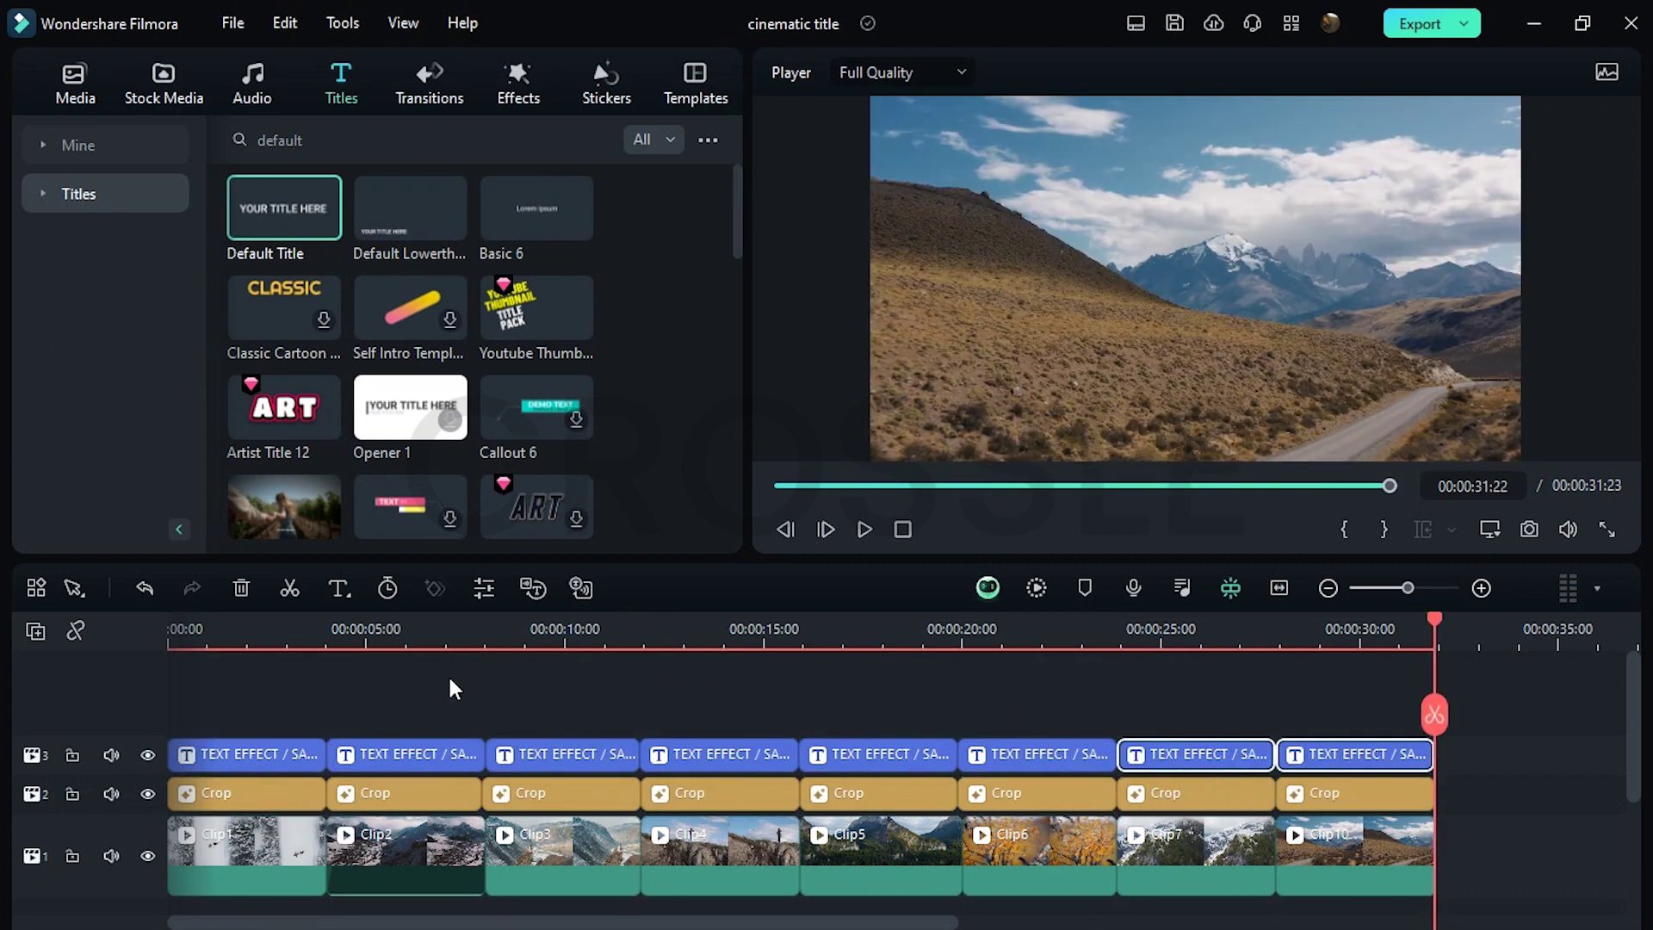
Move clip 2's title into the lower black bar and clip 3's to the upper right
click(401, 635)
click(428, 755)
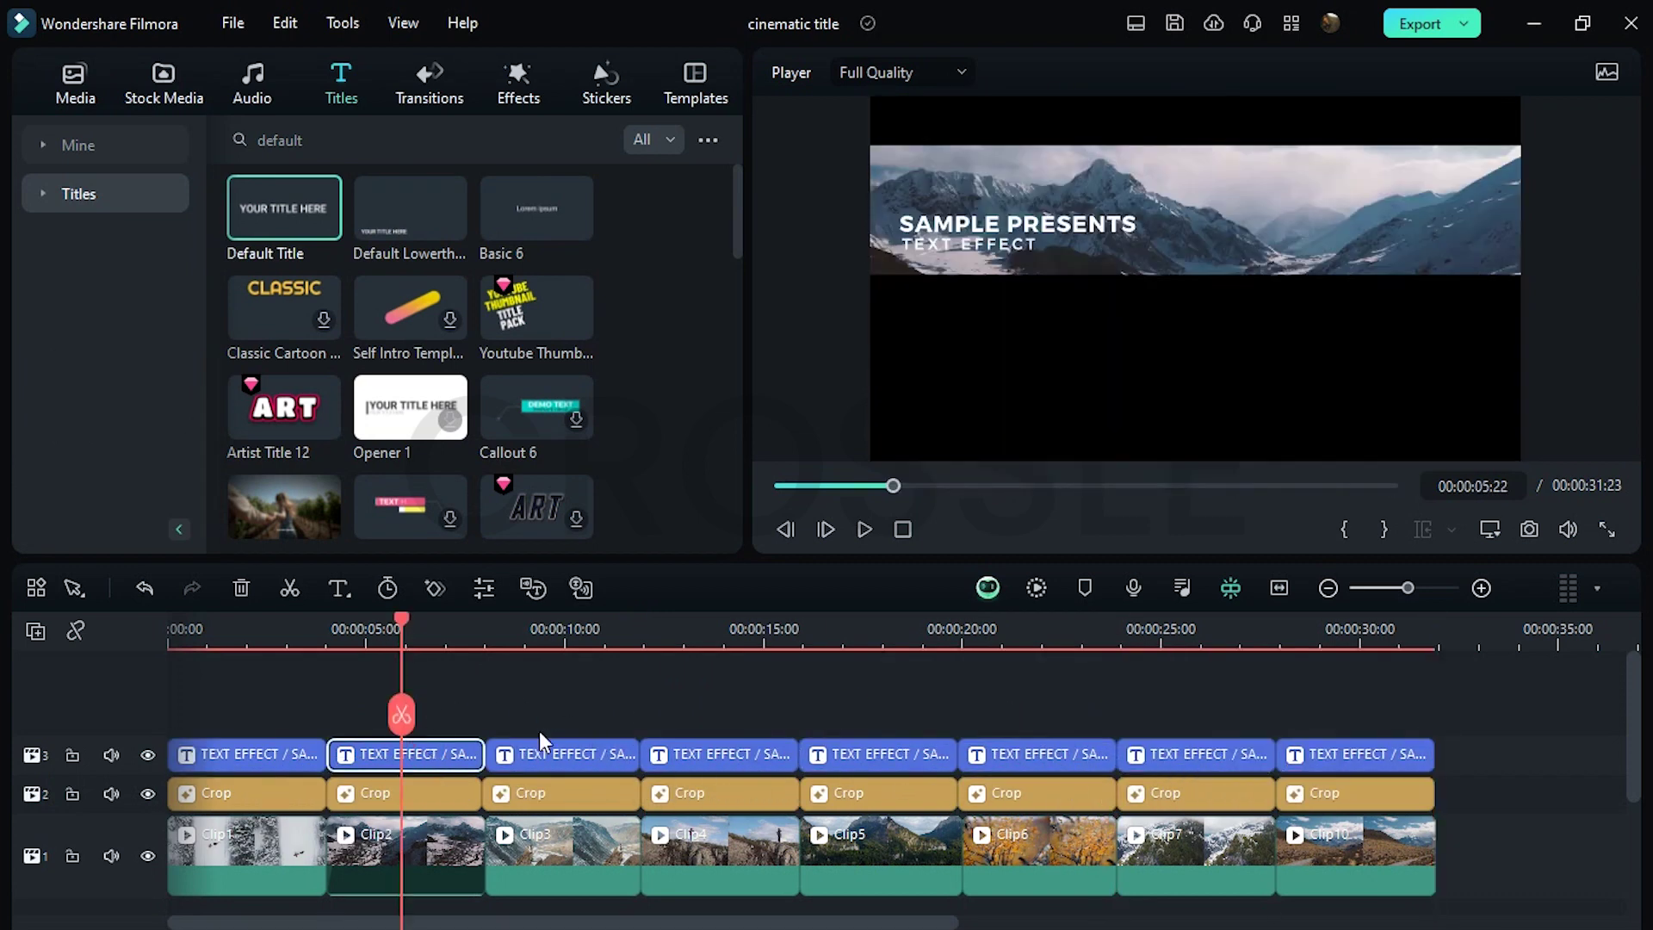
click(1019, 229)
drag(1031, 255, 1019, 338)
click(555, 631)
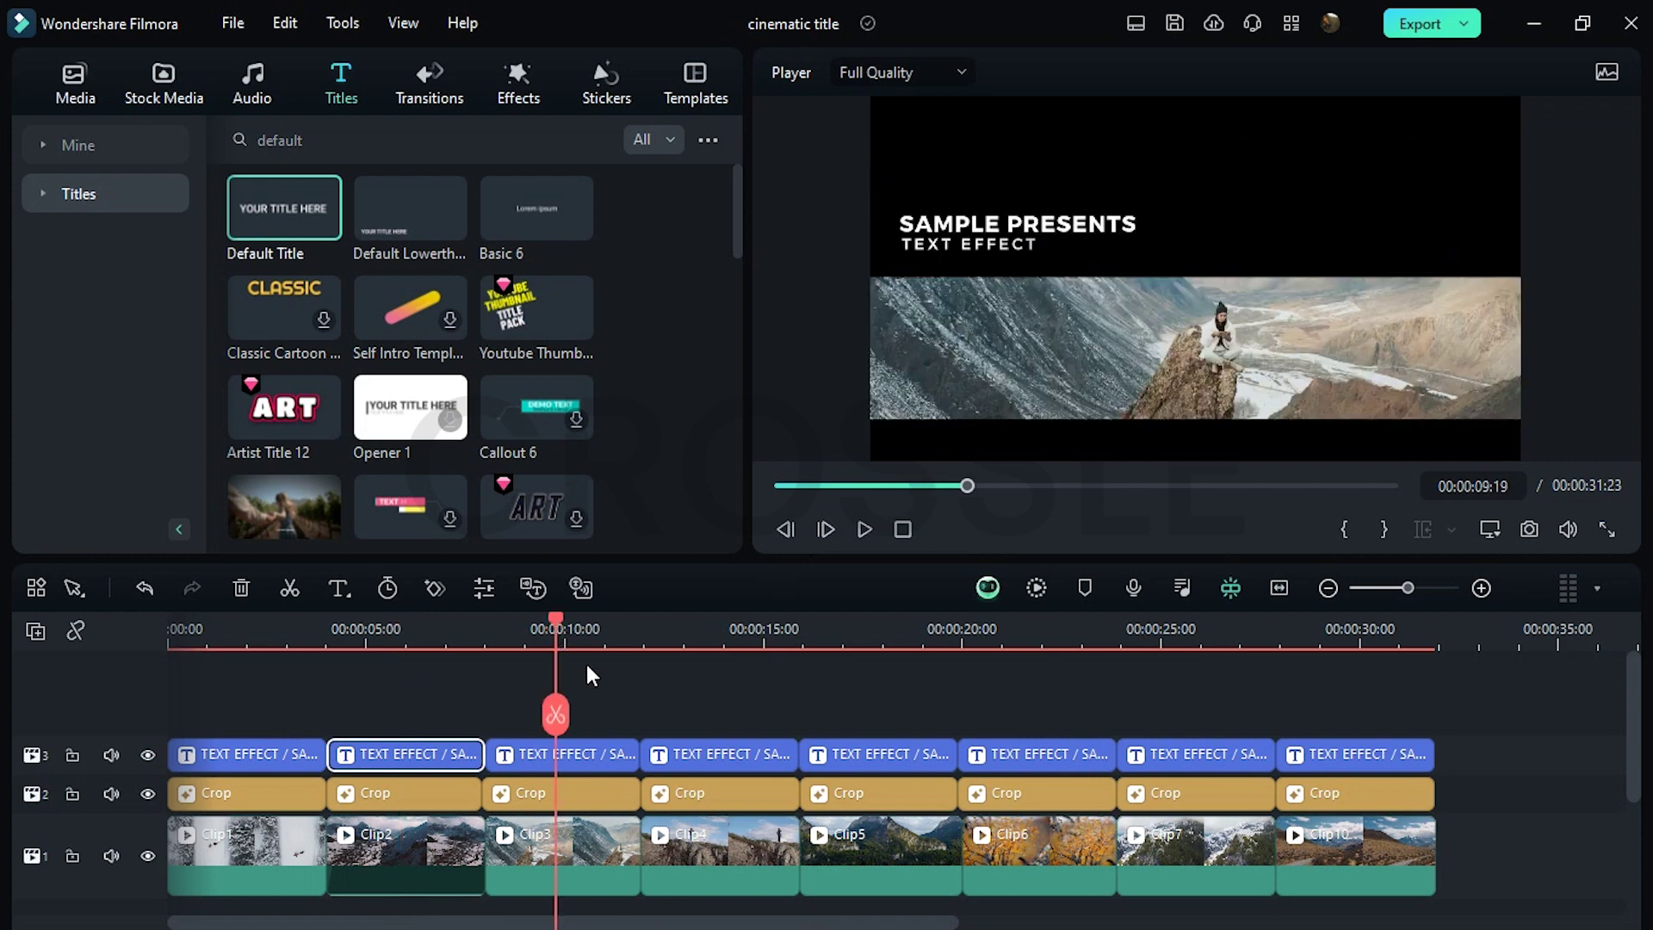
click(592, 753)
click(951, 240)
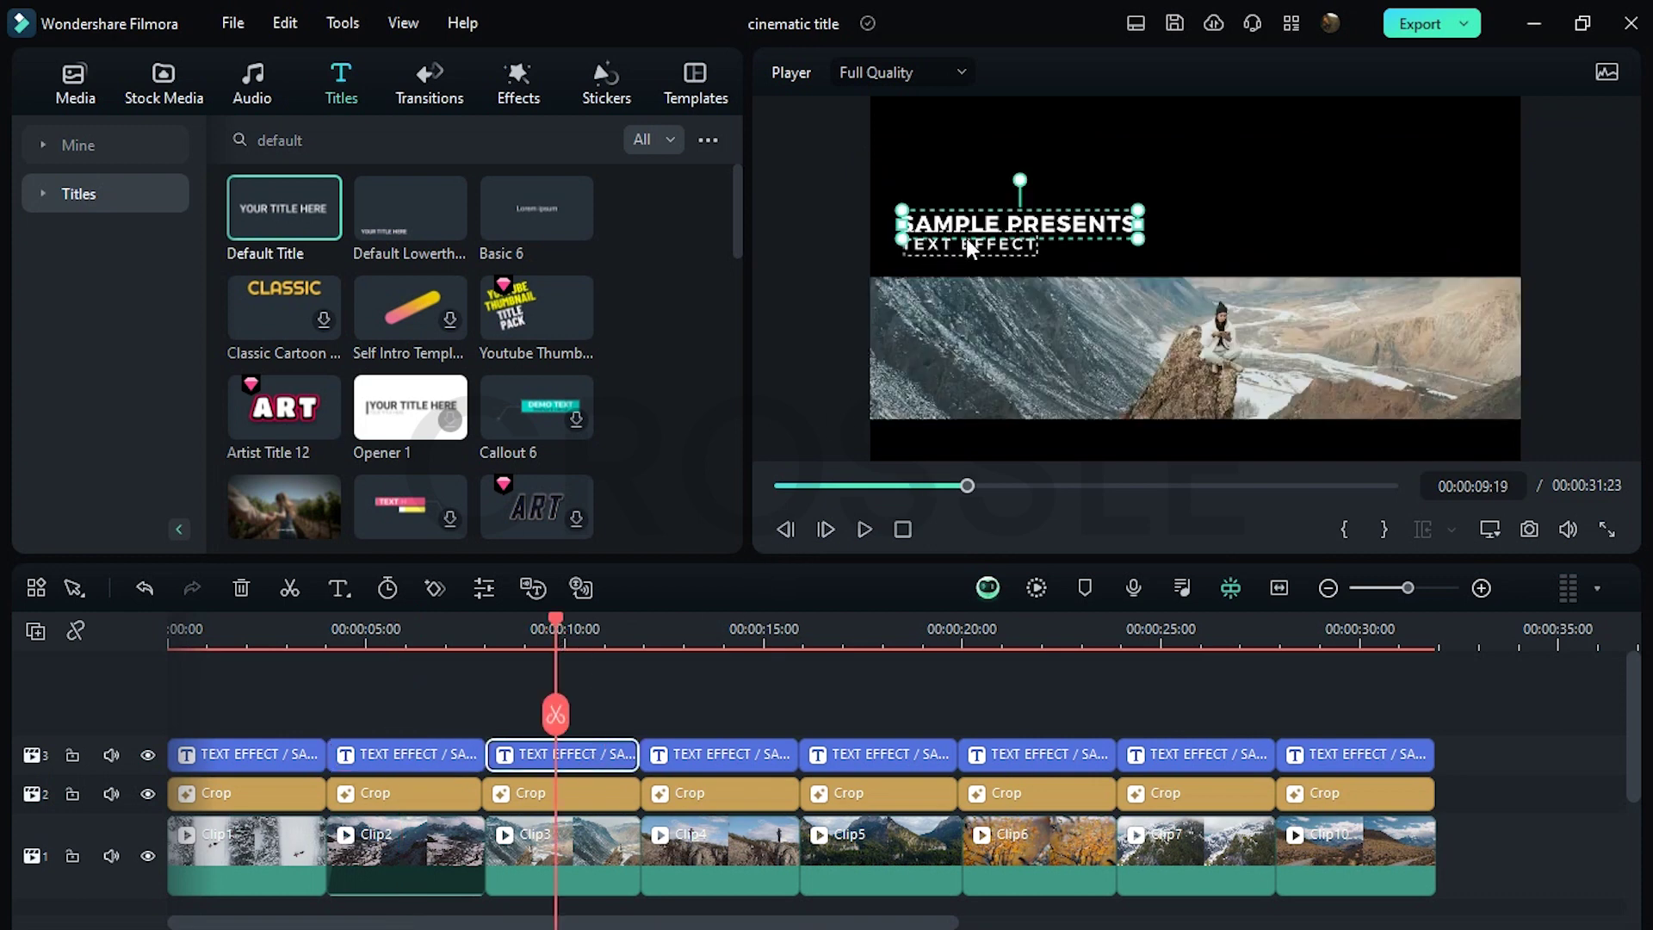
drag(1024, 234, 1378, 240)
click(1386, 248)
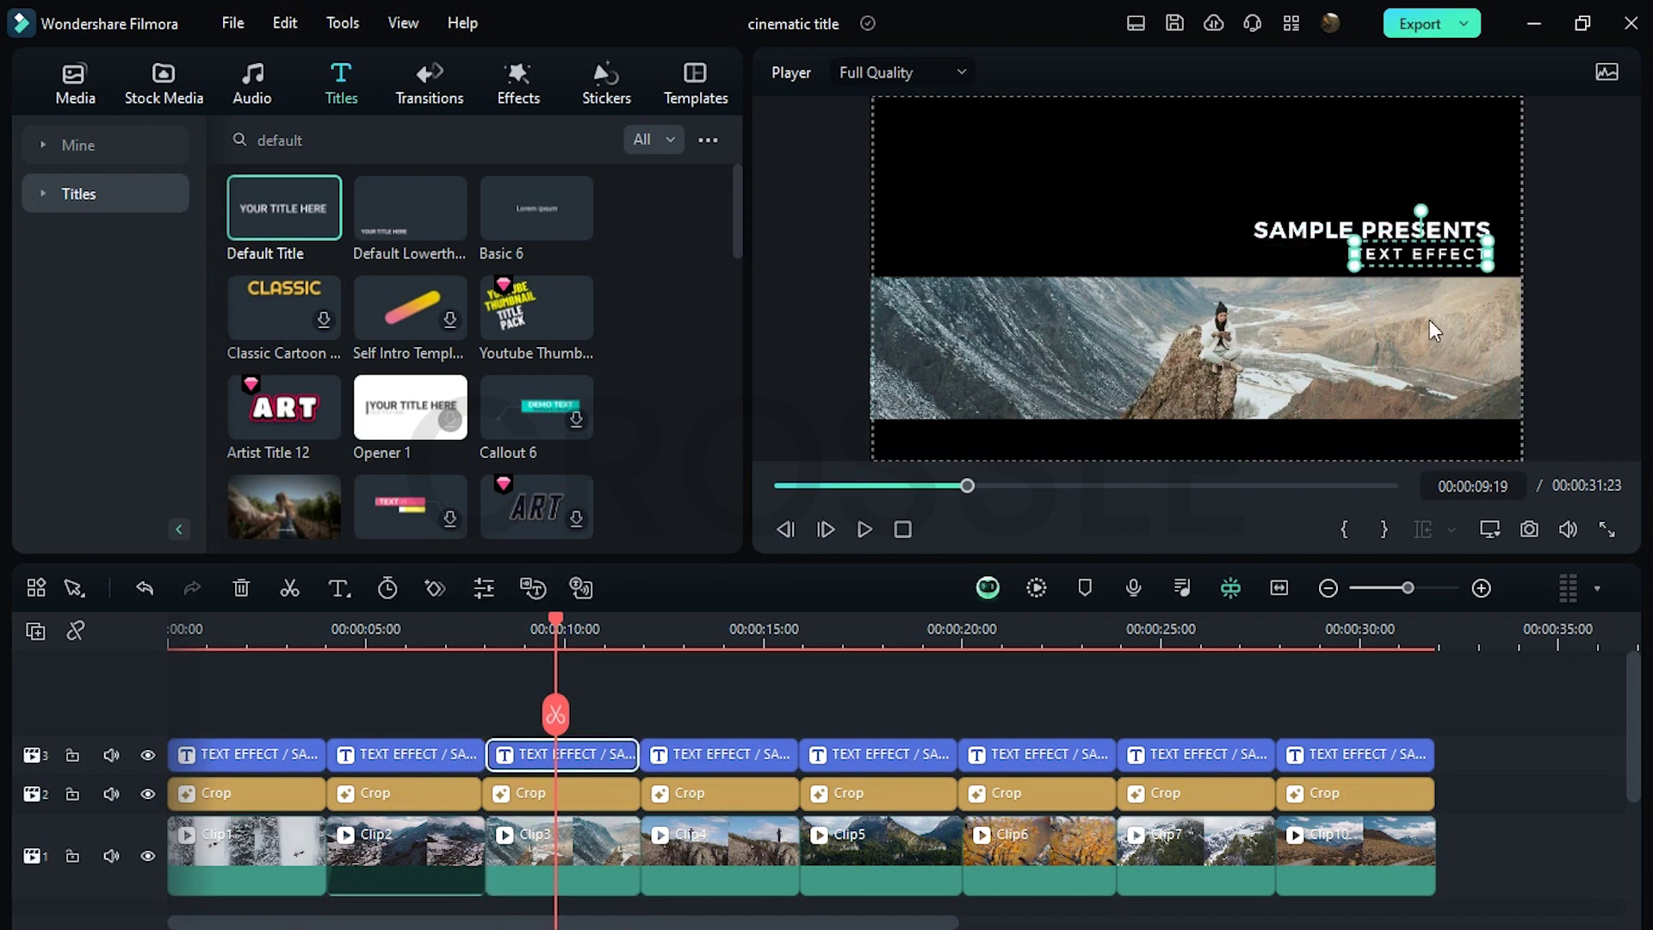
click(1459, 275)
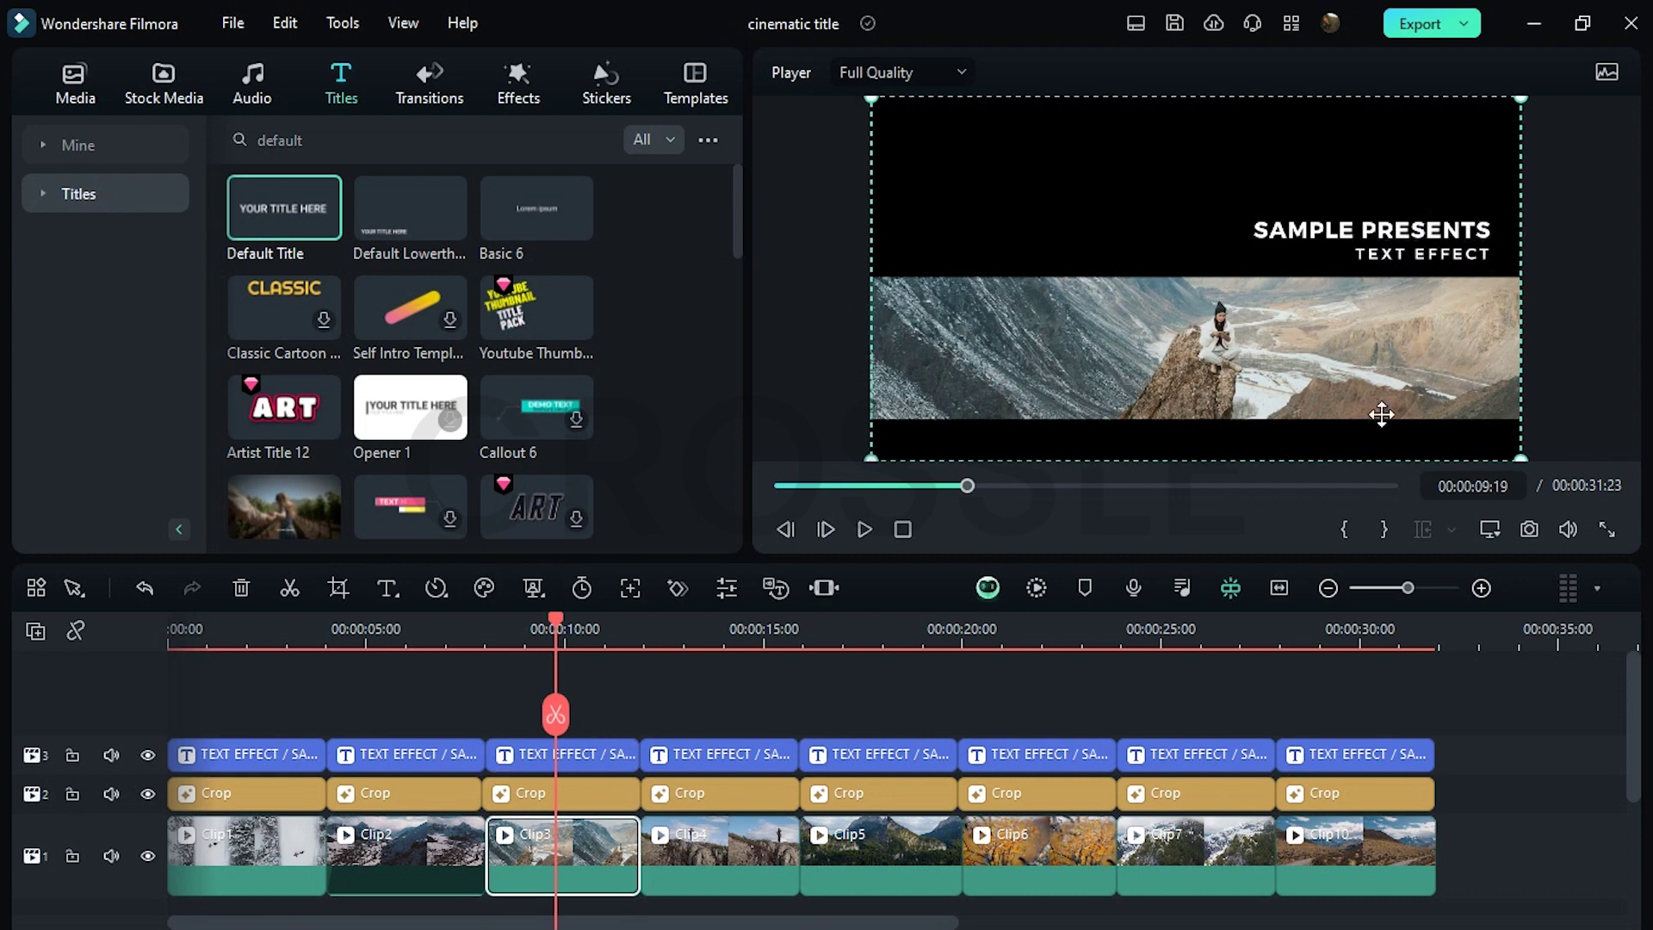
Put clip 4's title below the picture, clip 5's upper right, clip 6's in the centre
click(730, 630)
click(1026, 244)
drag(1026, 244, 1019, 354)
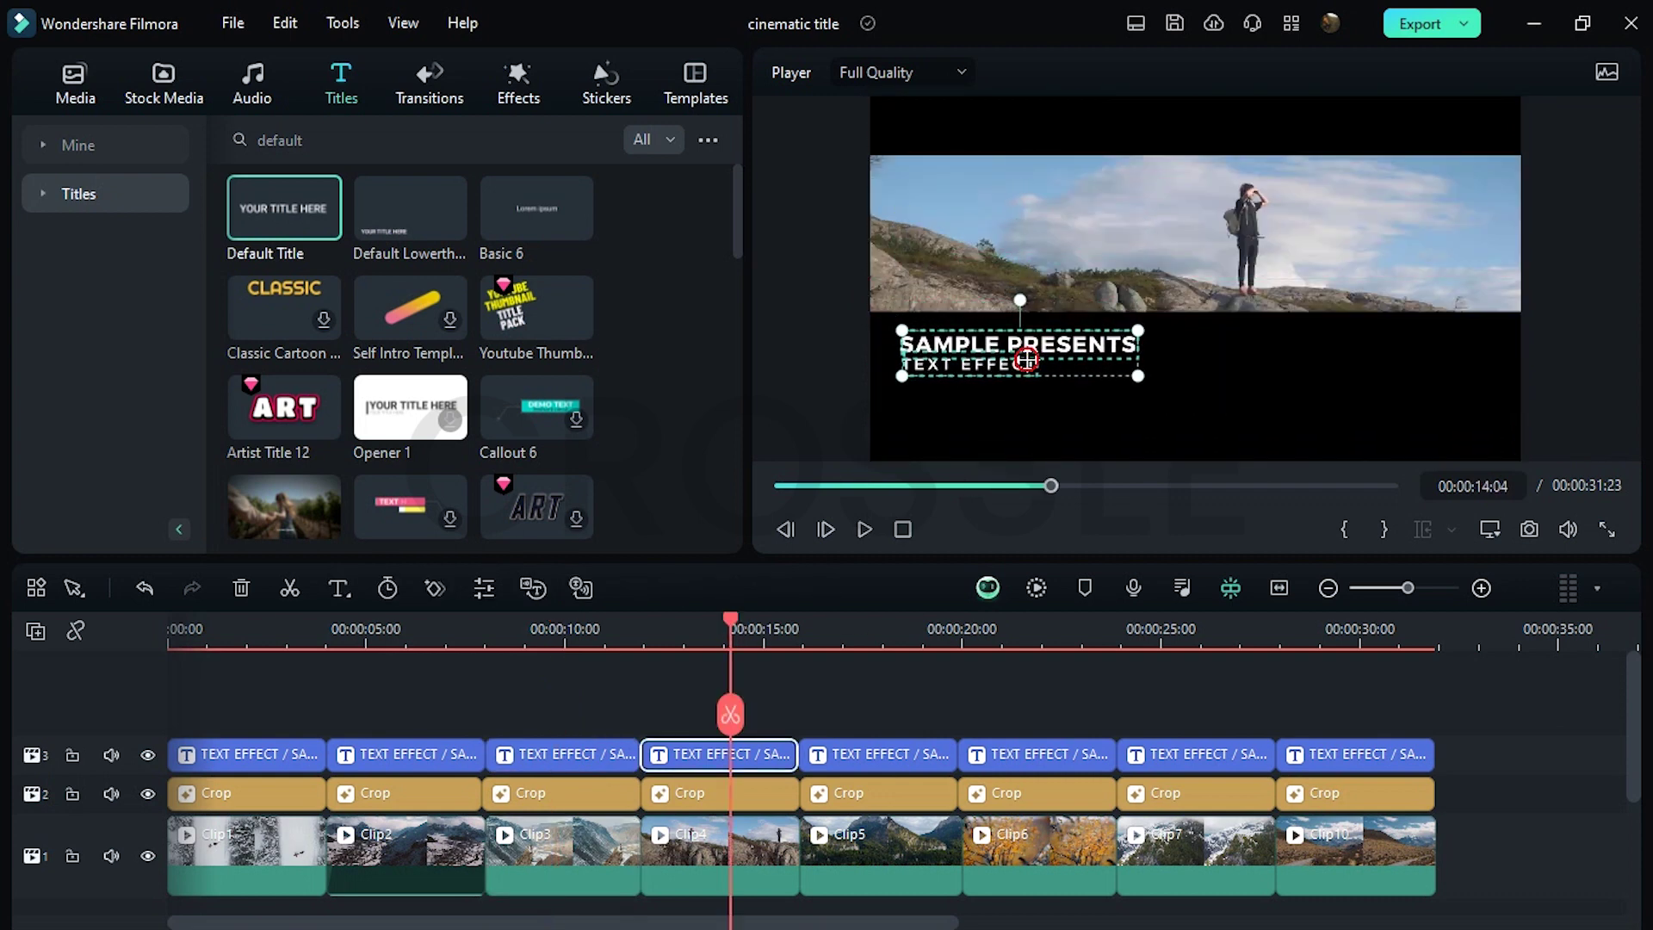
click(1022, 385)
click(889, 631)
drag(1027, 241, 1463, 251)
click(1451, 286)
click(1030, 633)
drag(1052, 235, 1226, 331)
click(1235, 370)
Centre the last clip's title in the bottom black band below the picture
click(1208, 637)
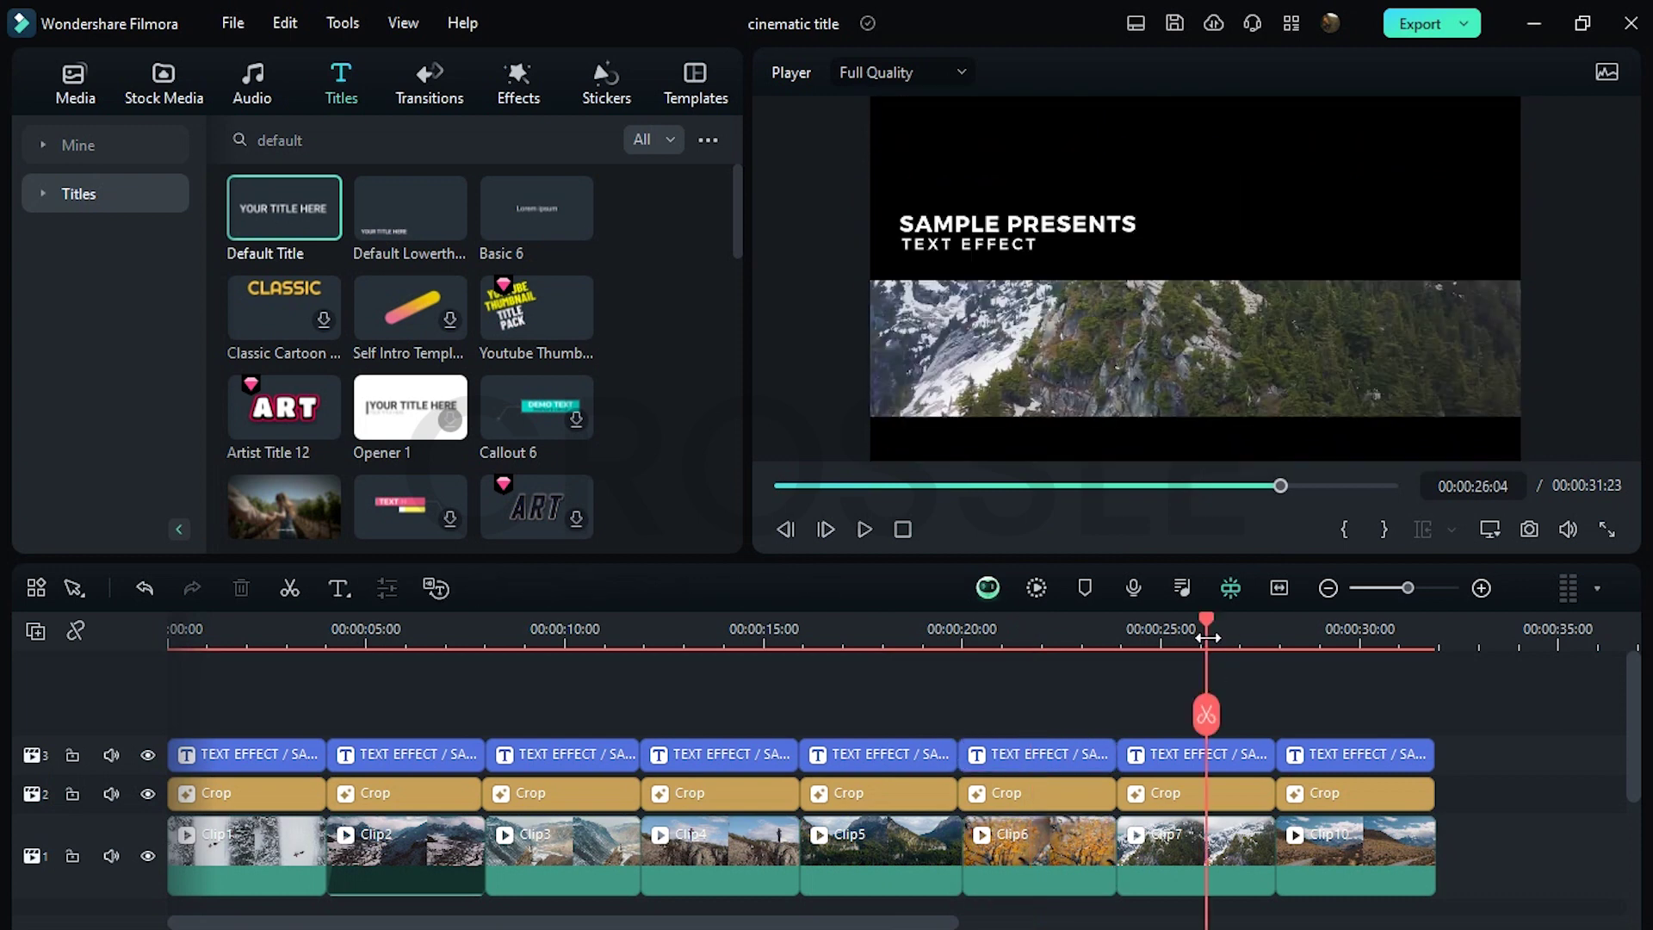
click(1023, 227)
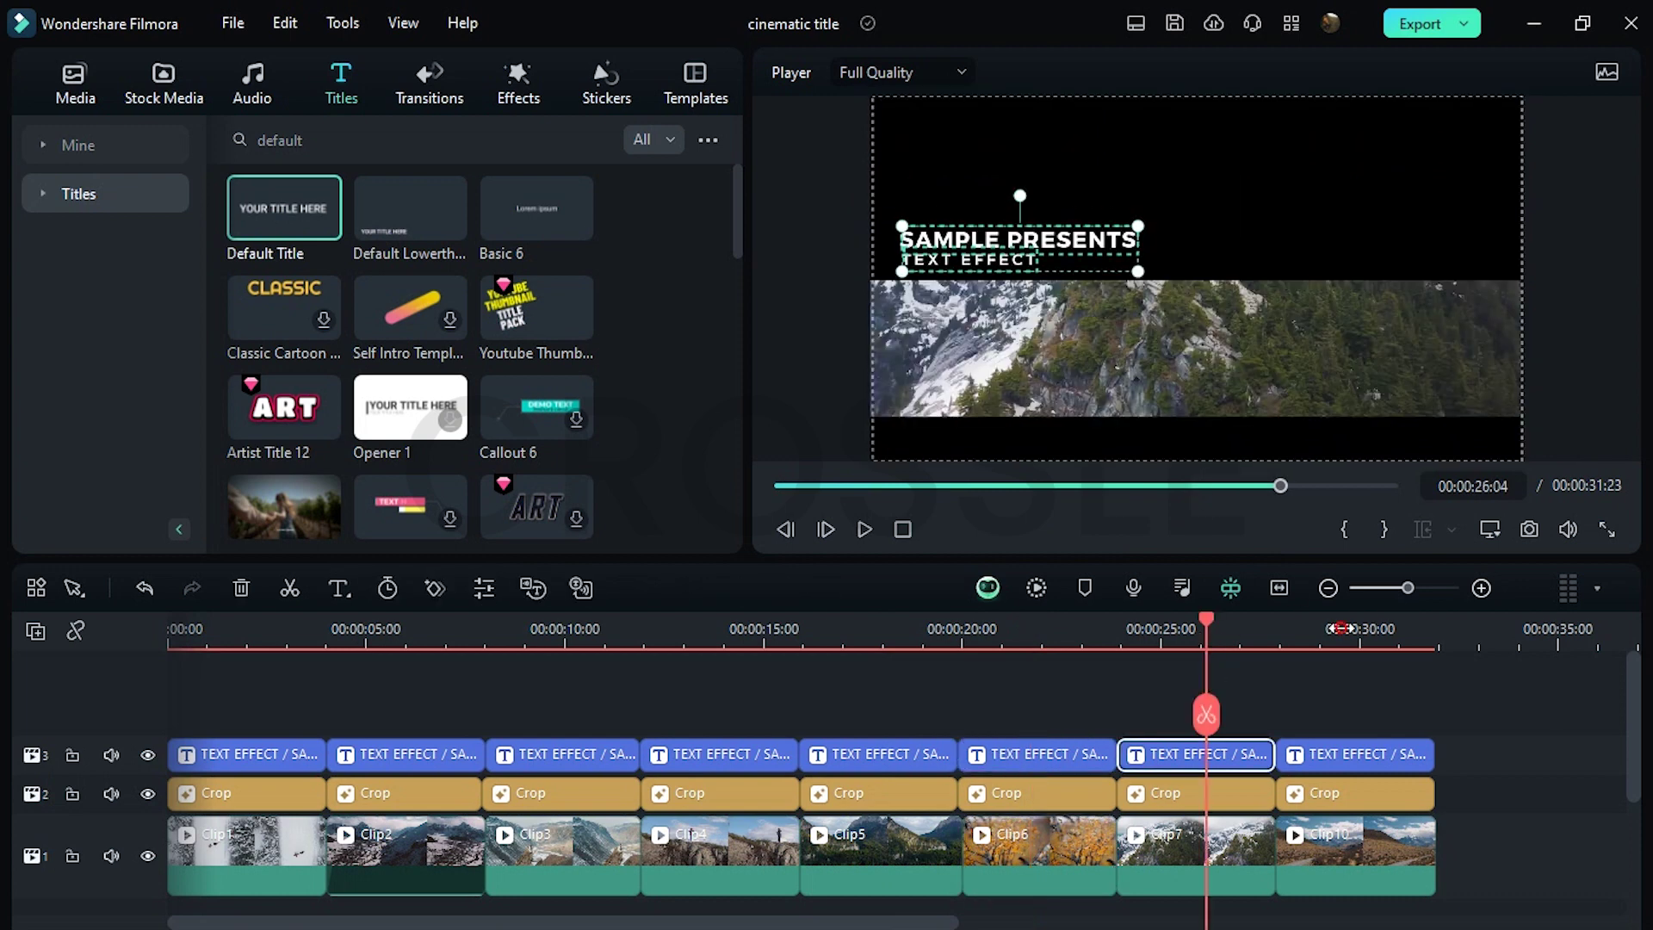
click(1339, 629)
drag(1026, 245, 1231, 414)
click(1232, 421)
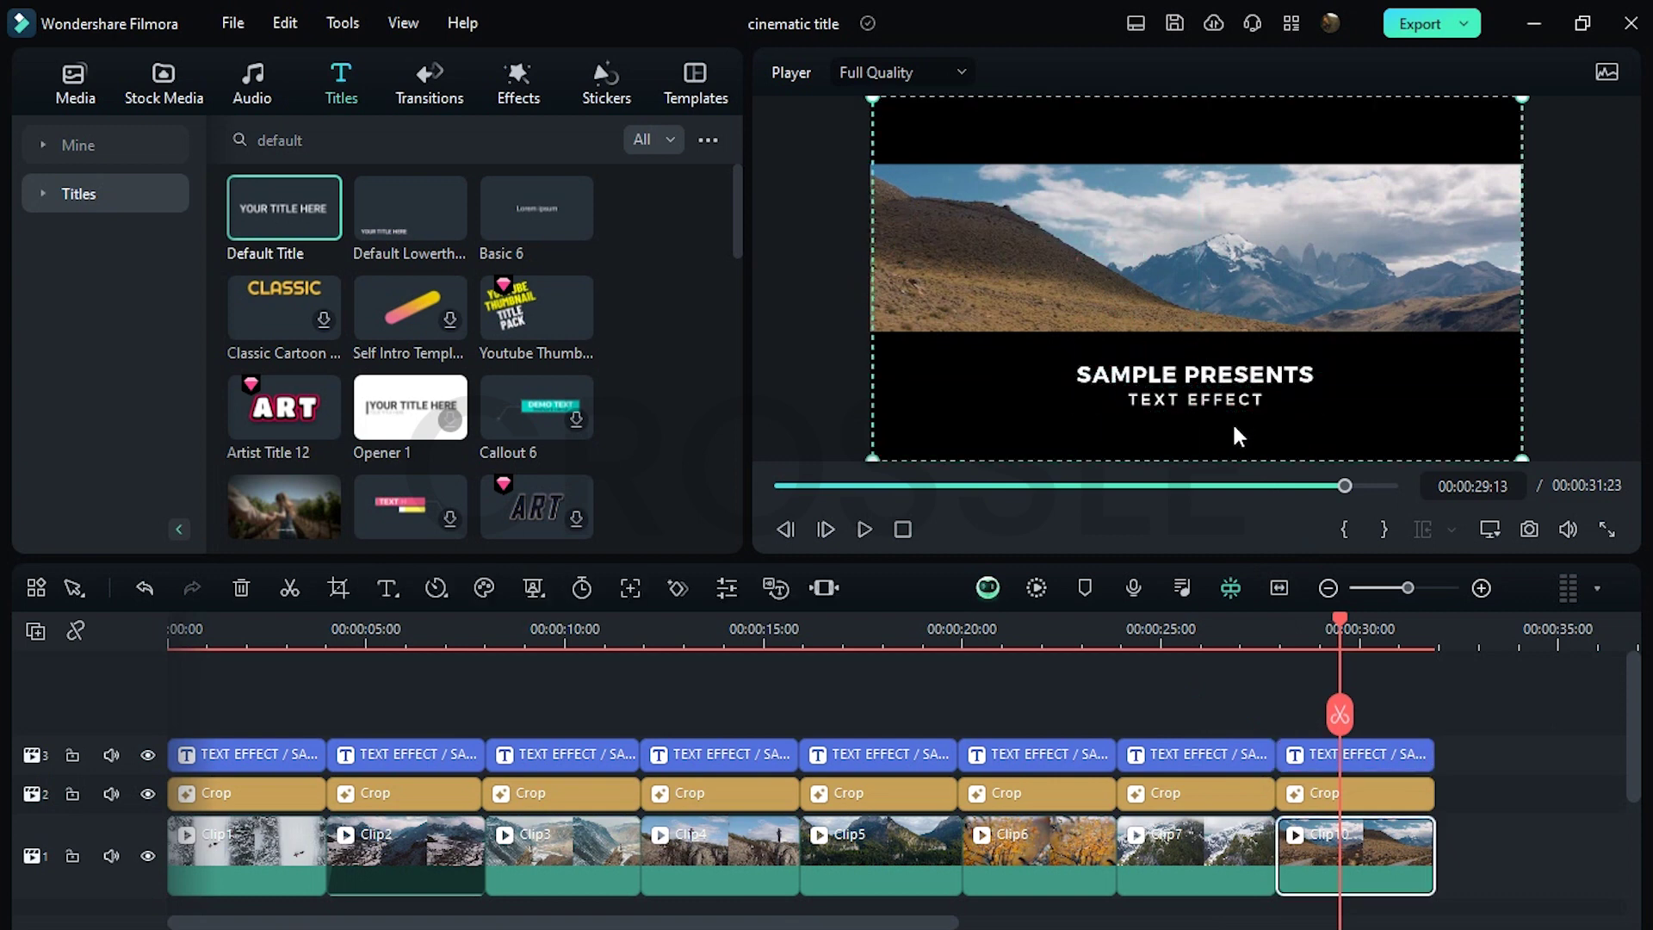
Add a Rectangle Move transition between the first two crop clips, shortened to 00:00:00:24
click(429, 86)
click(426, 131)
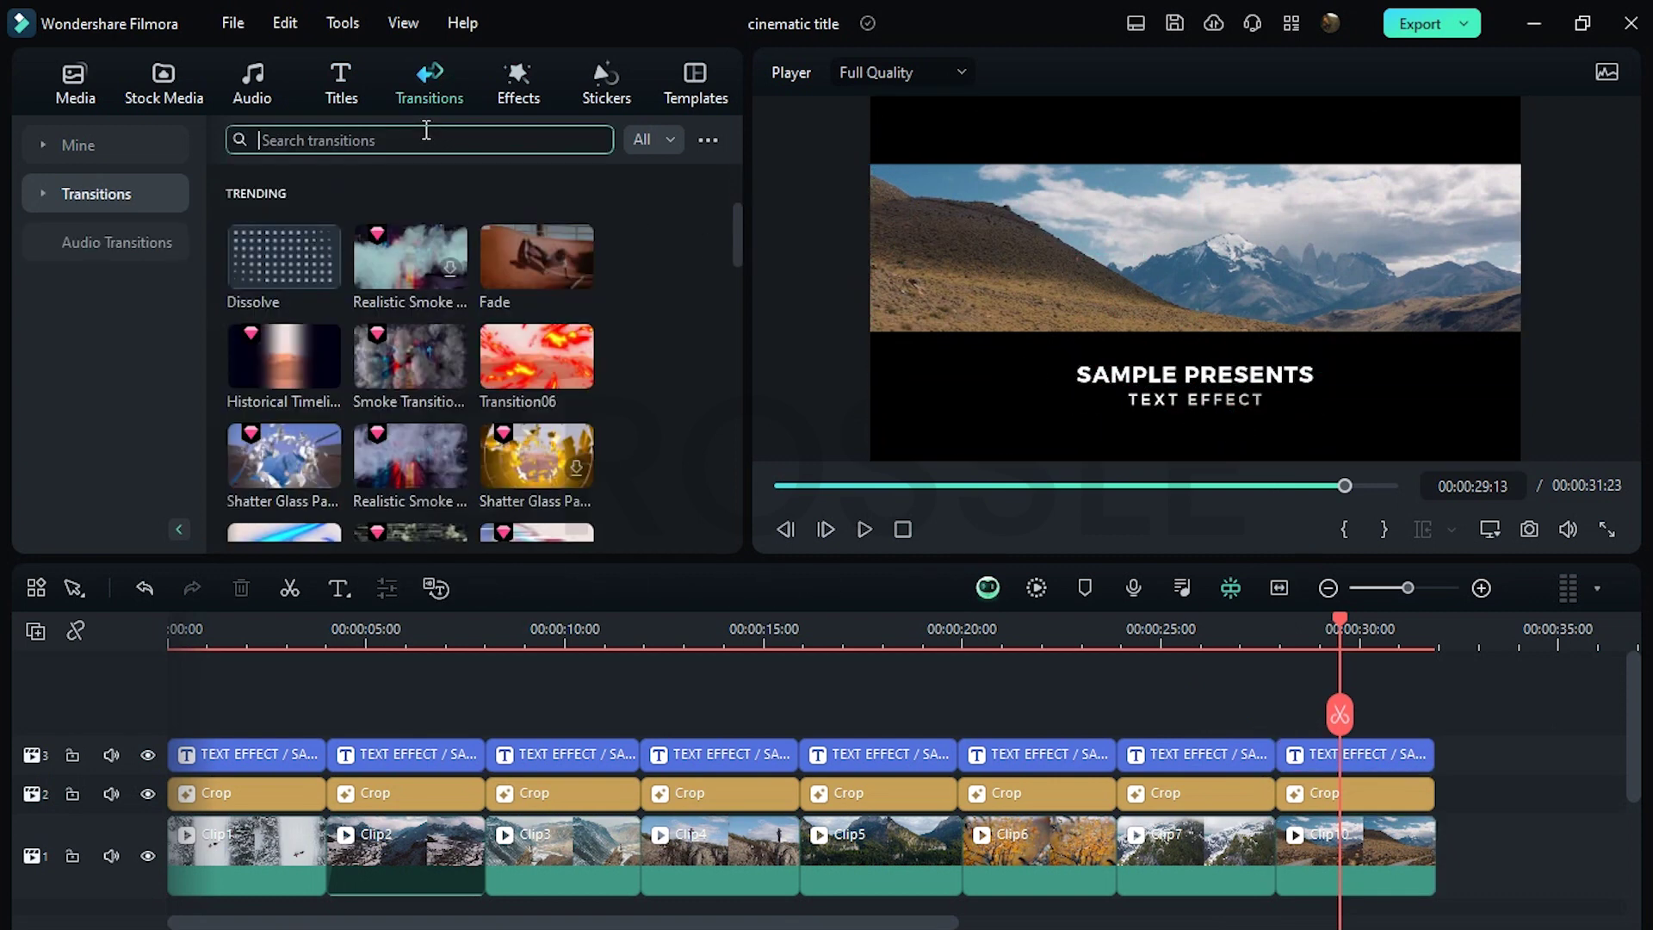
text(rectangle move)
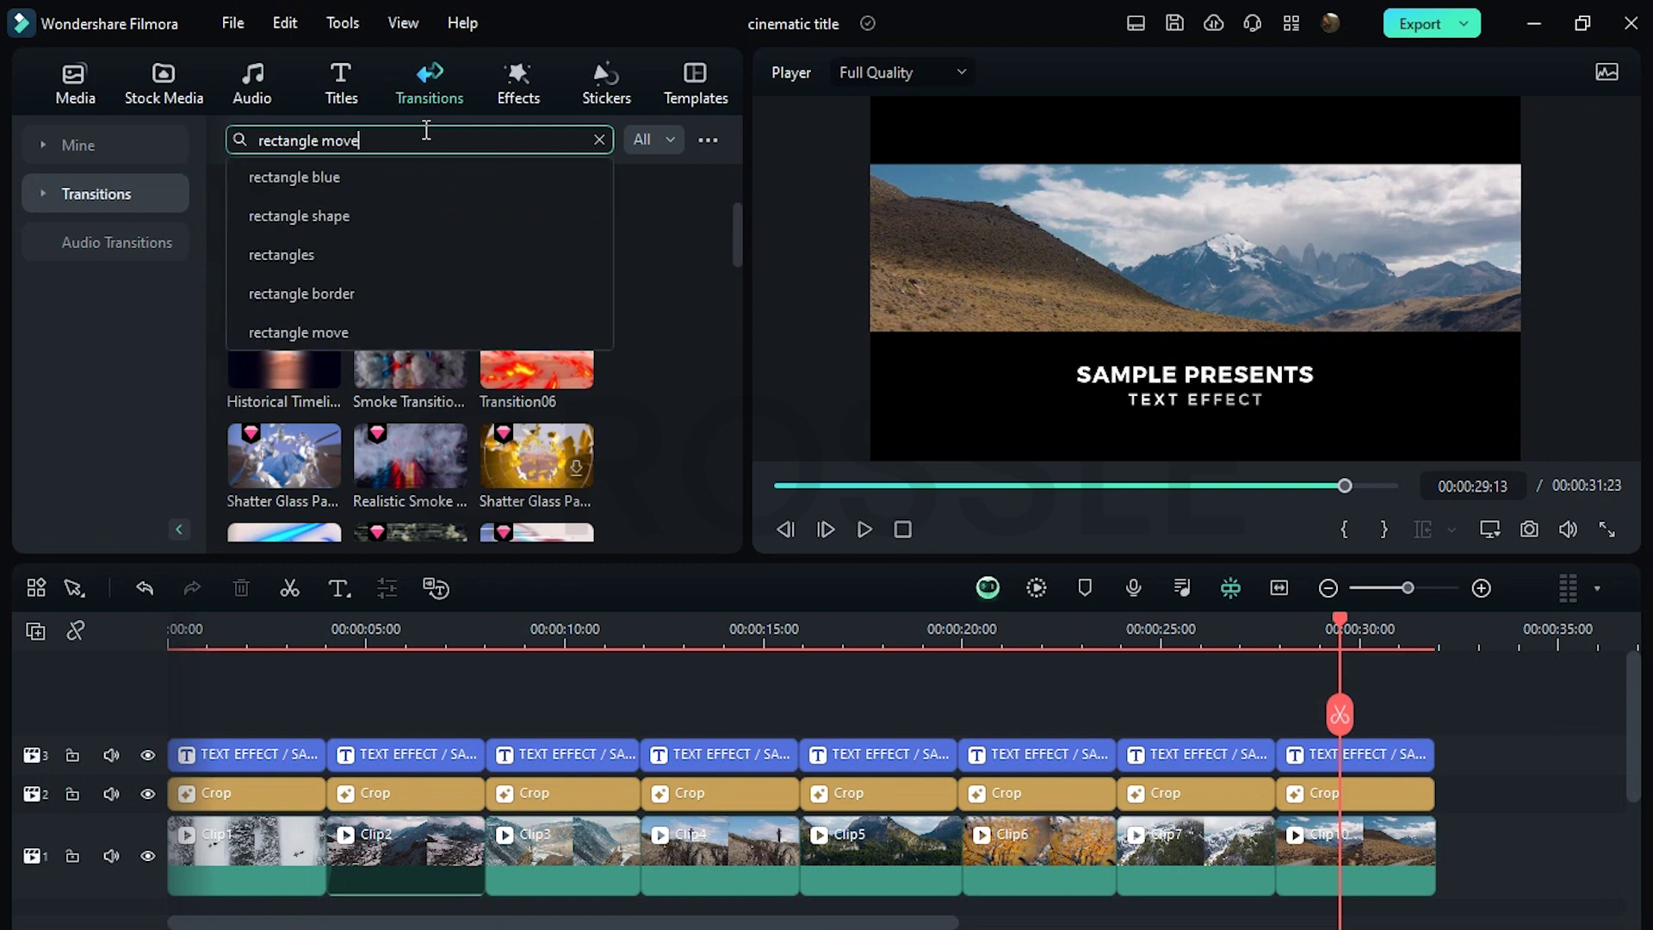
key(Return)
drag(303, 422, 306, 790)
click(97, 175)
text(00:00:00:2)
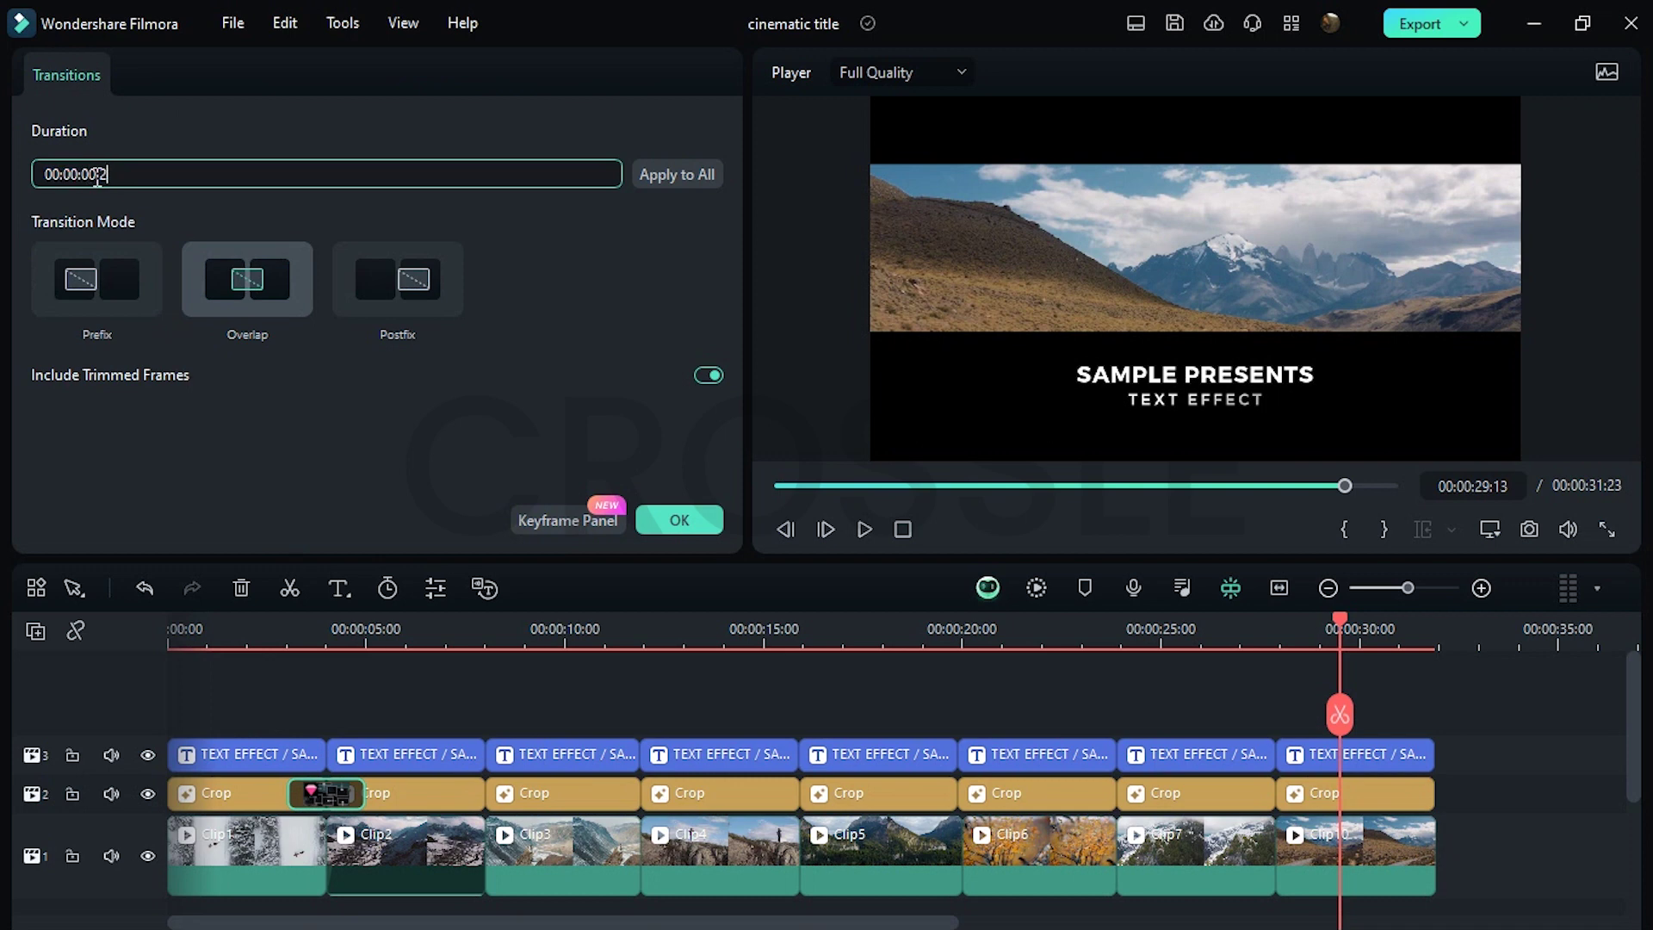
text(:34)
key(Return)
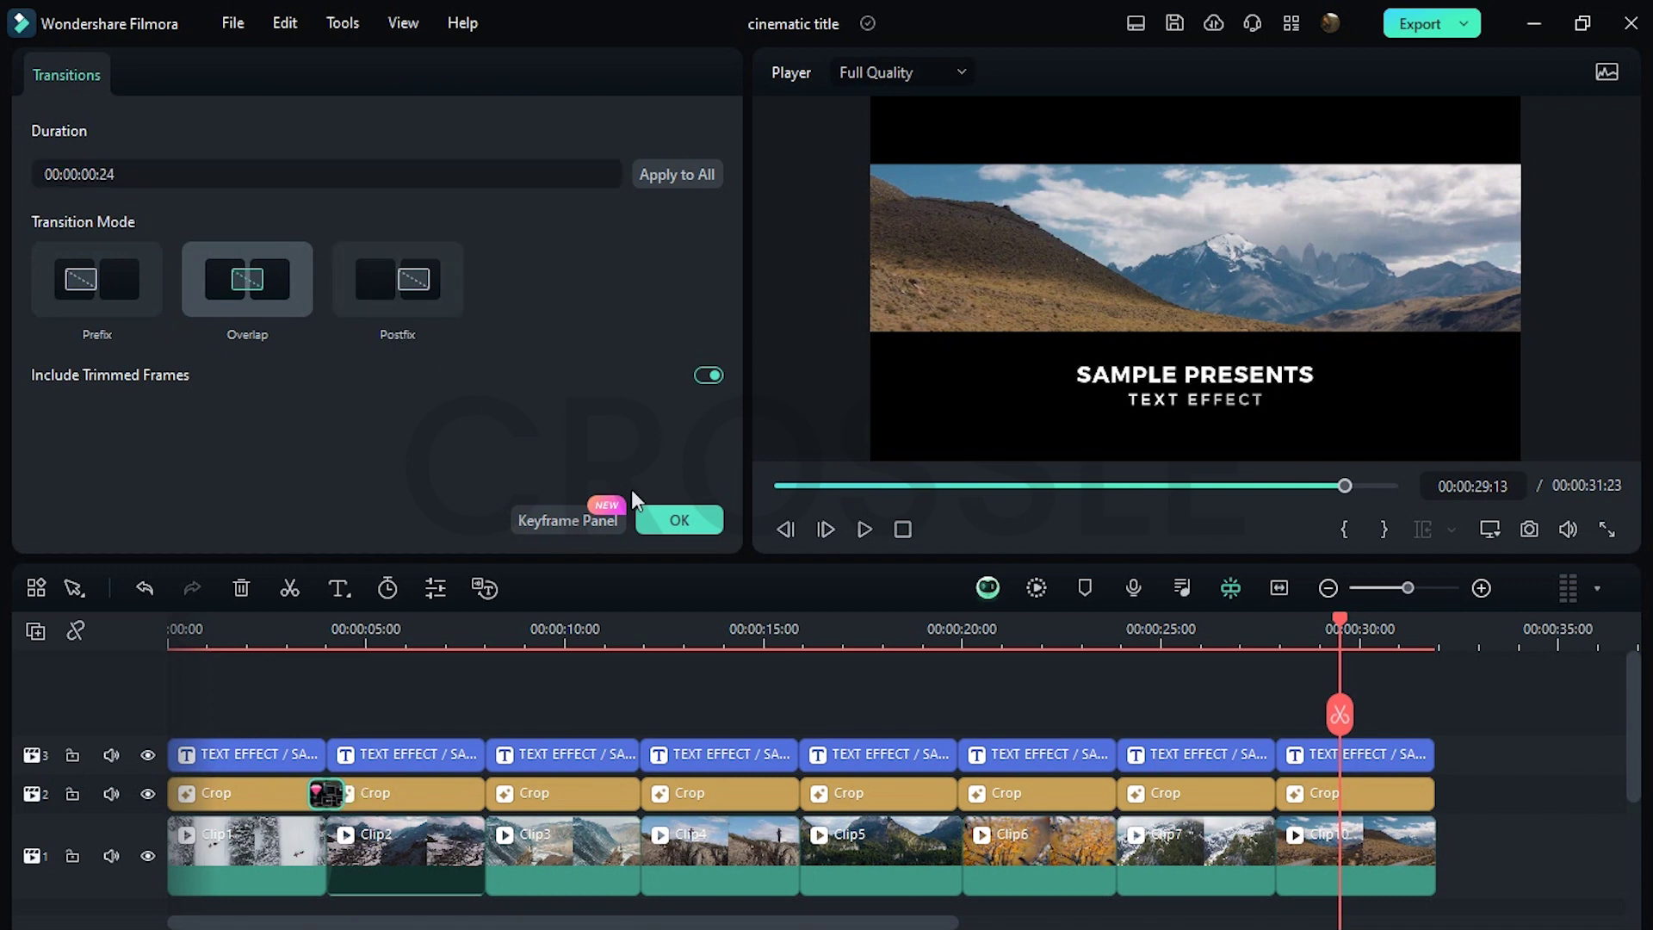
click(662, 519)
Add Rectangle Move transitions between the remaining crop-track and title-track clips
drag(284, 215, 957, 792)
drag(1008, 732, 1116, 791)
drag(284, 215, 484, 754)
drag(532, 553, 641, 754)
drag(284, 215, 1117, 754)
drag(248, 244, 1276, 754)
Shorten the added transitions to 24 frames and play the montage from the start
double_click(642, 792)
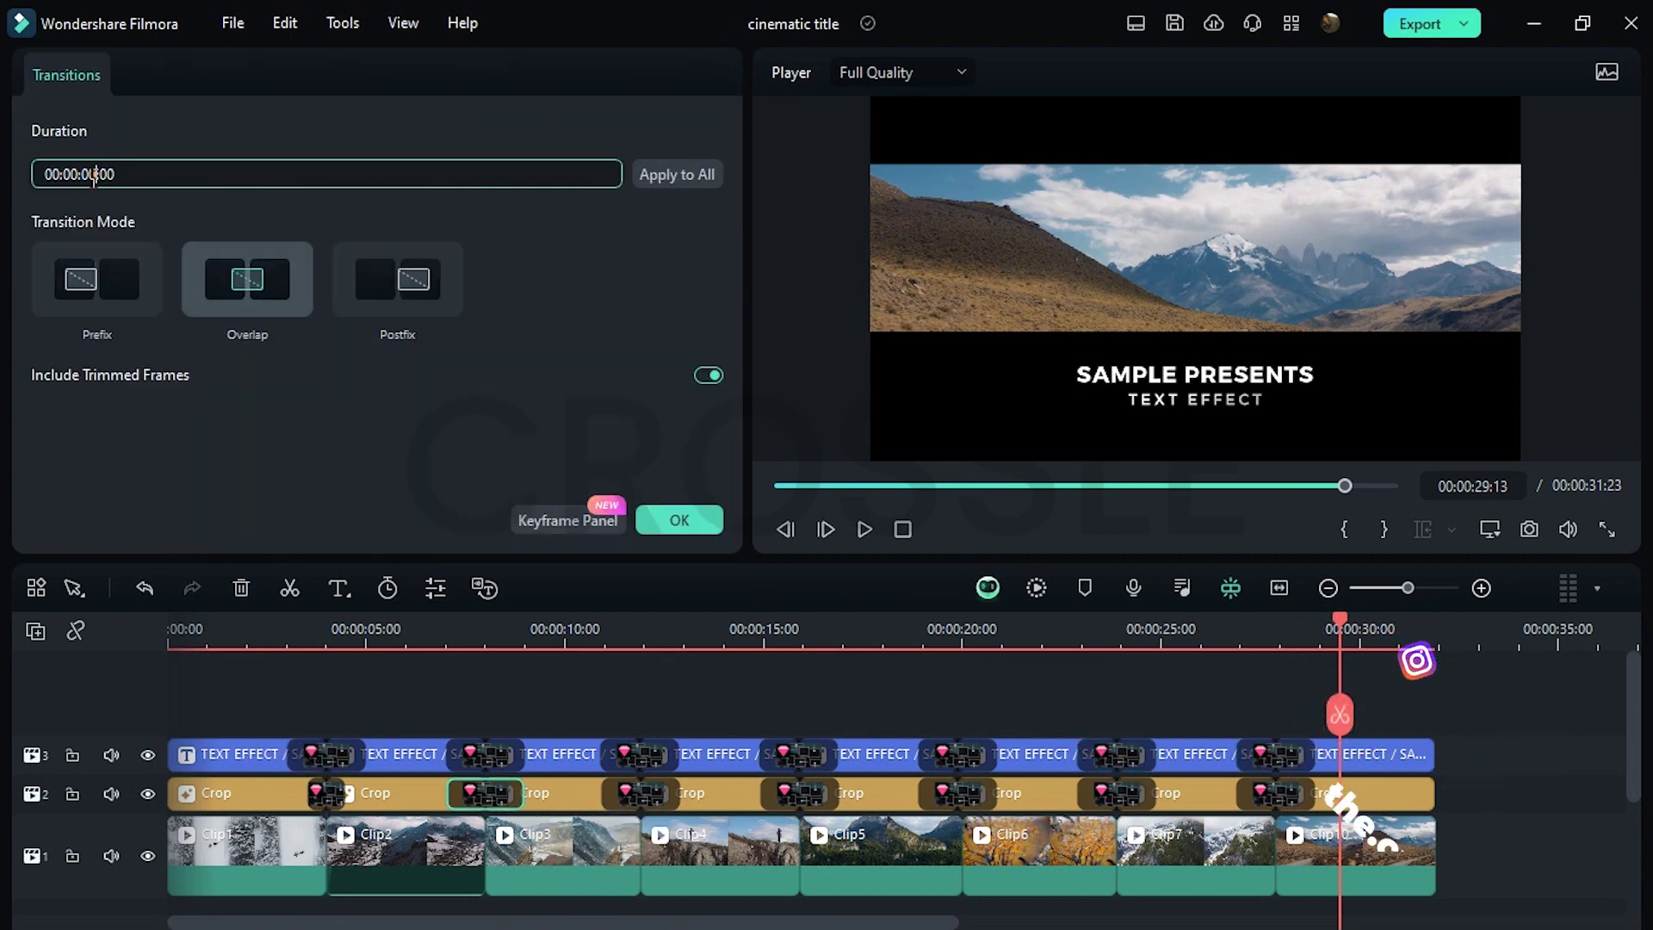
click(96, 172)
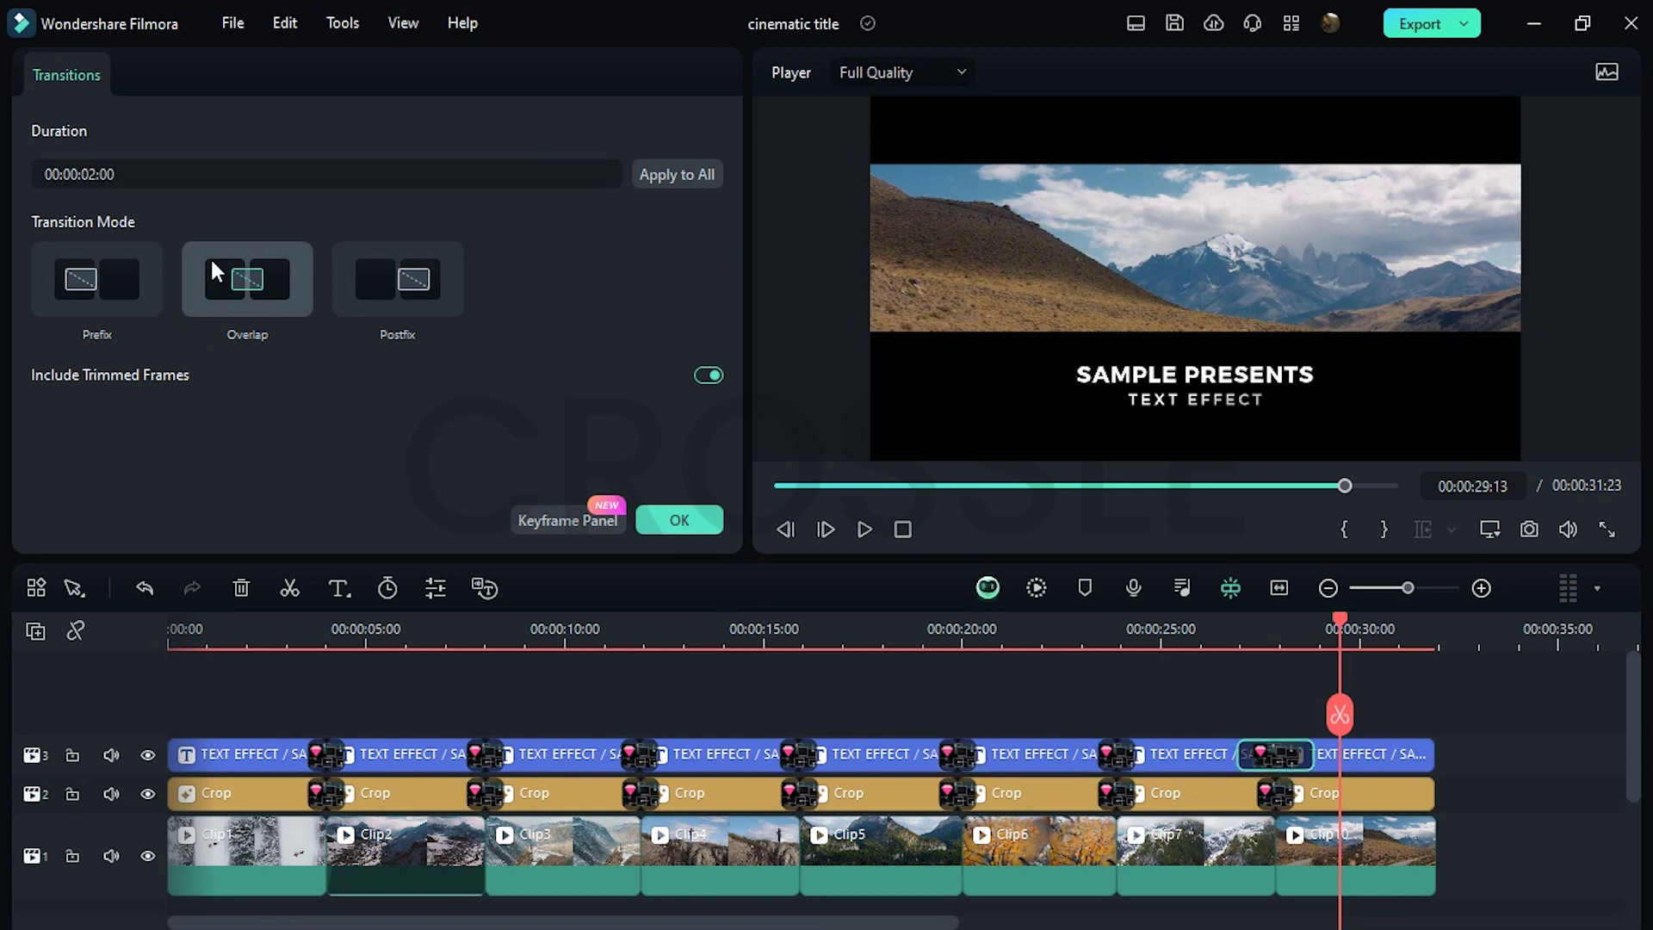
click(97, 175)
key(BackSpace)
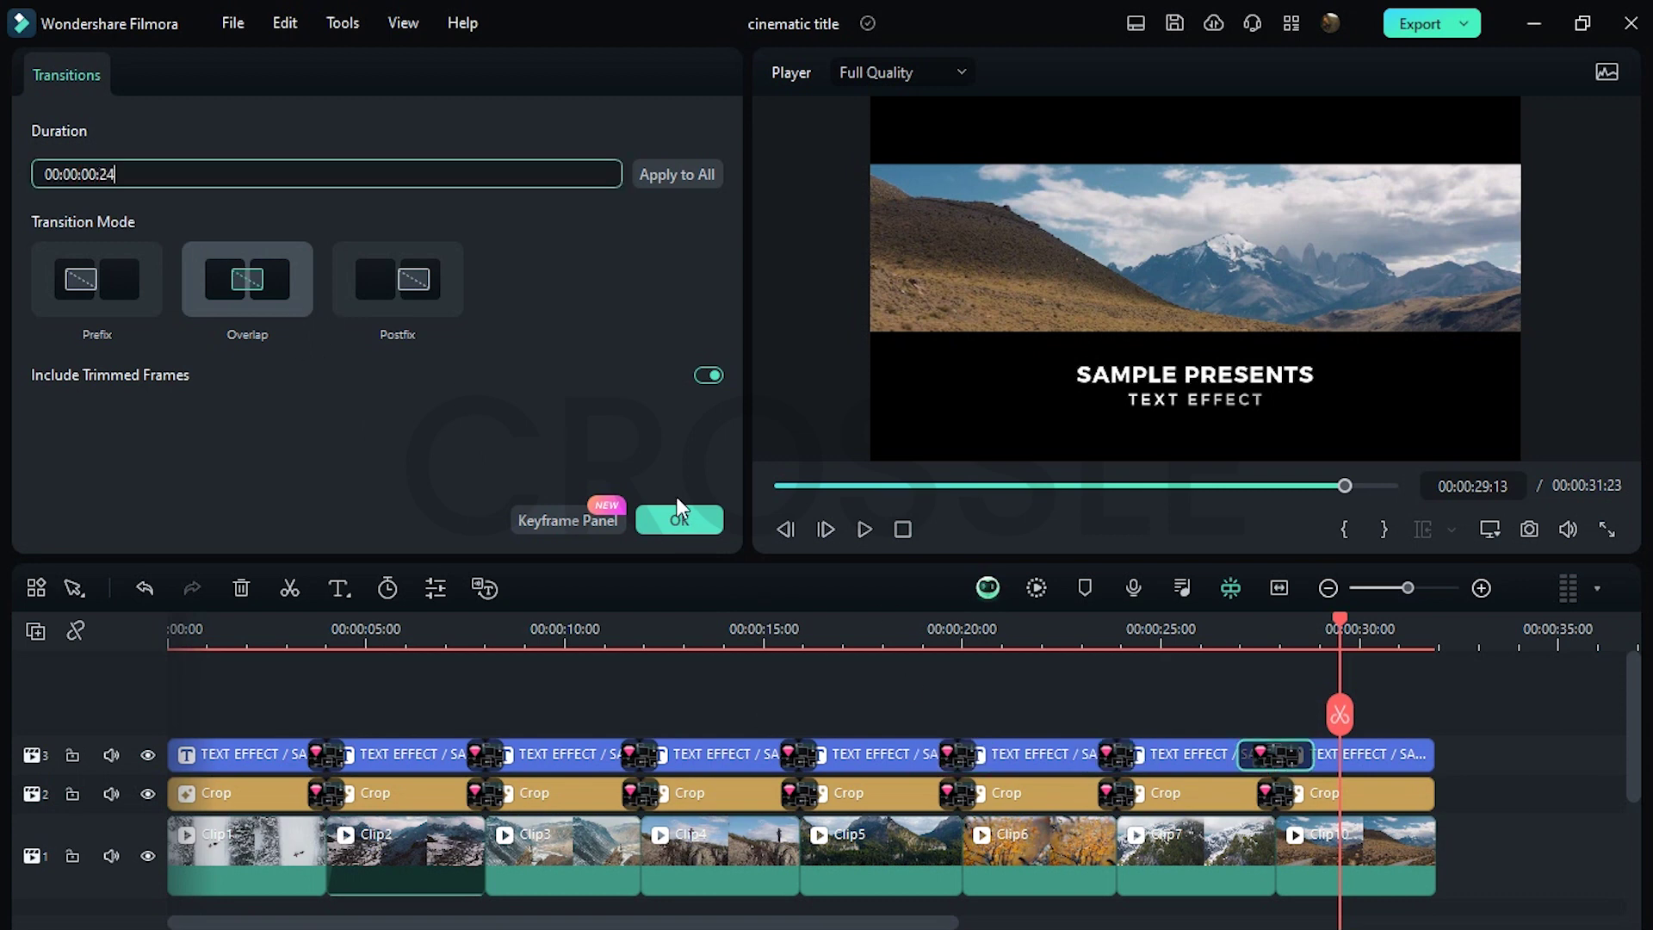
click(676, 508)
click(901, 528)
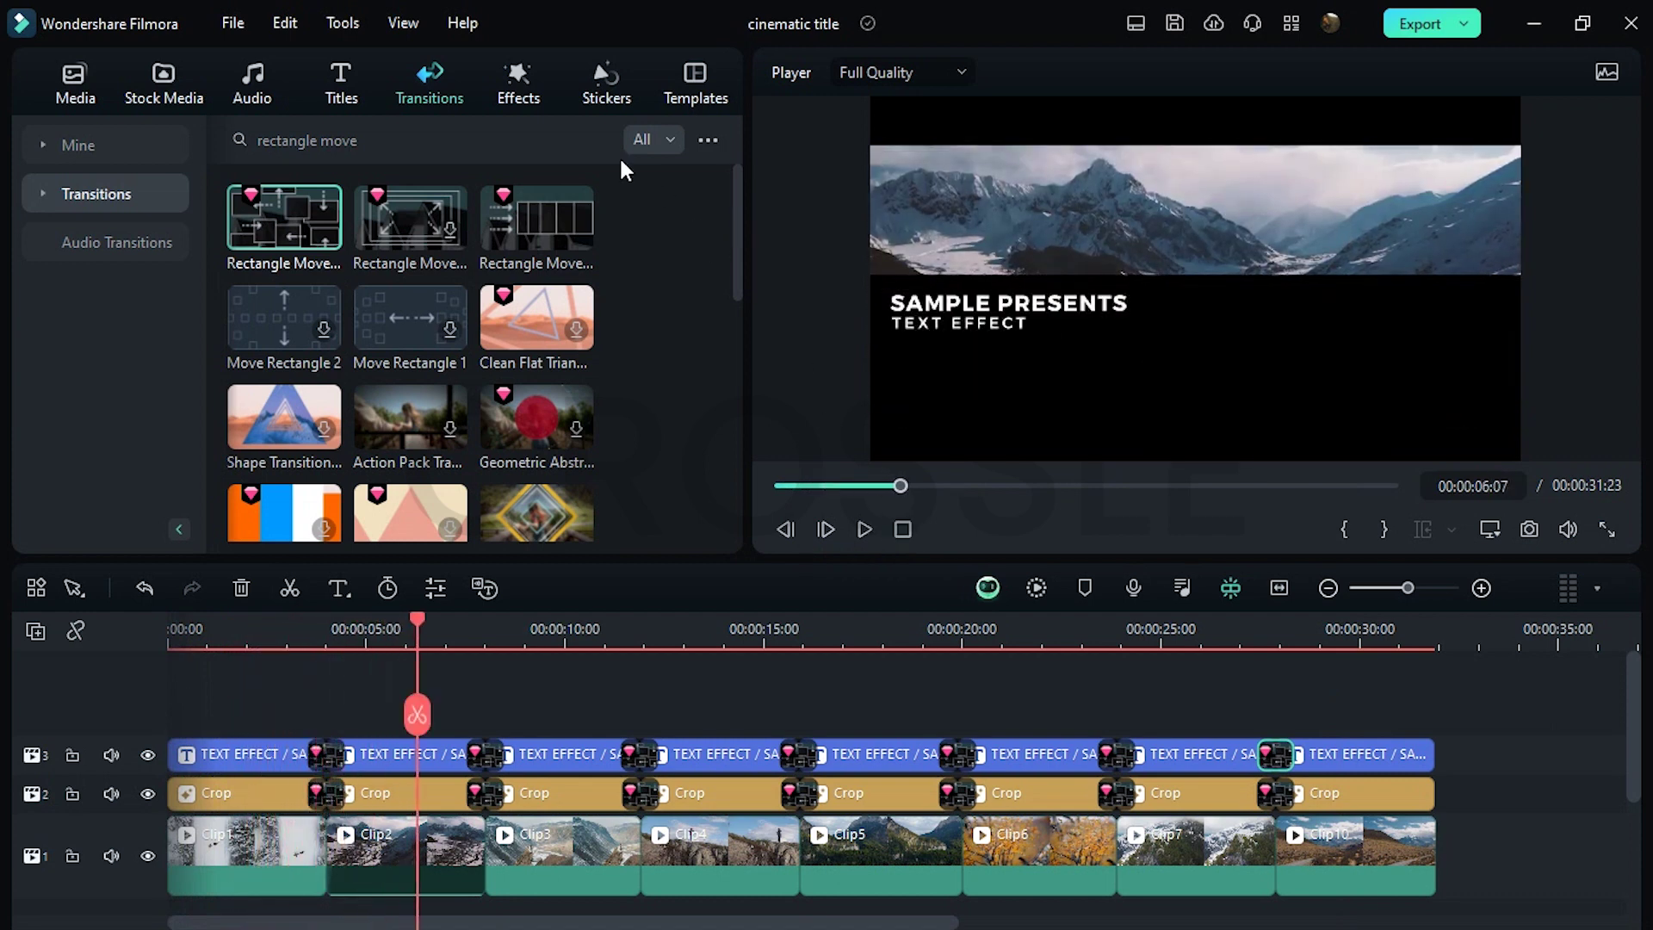
Add Brushes Extreme Overlay 05 from Lens Flare overlays on a new track, stretched to the montage end
click(529, 100)
click(129, 336)
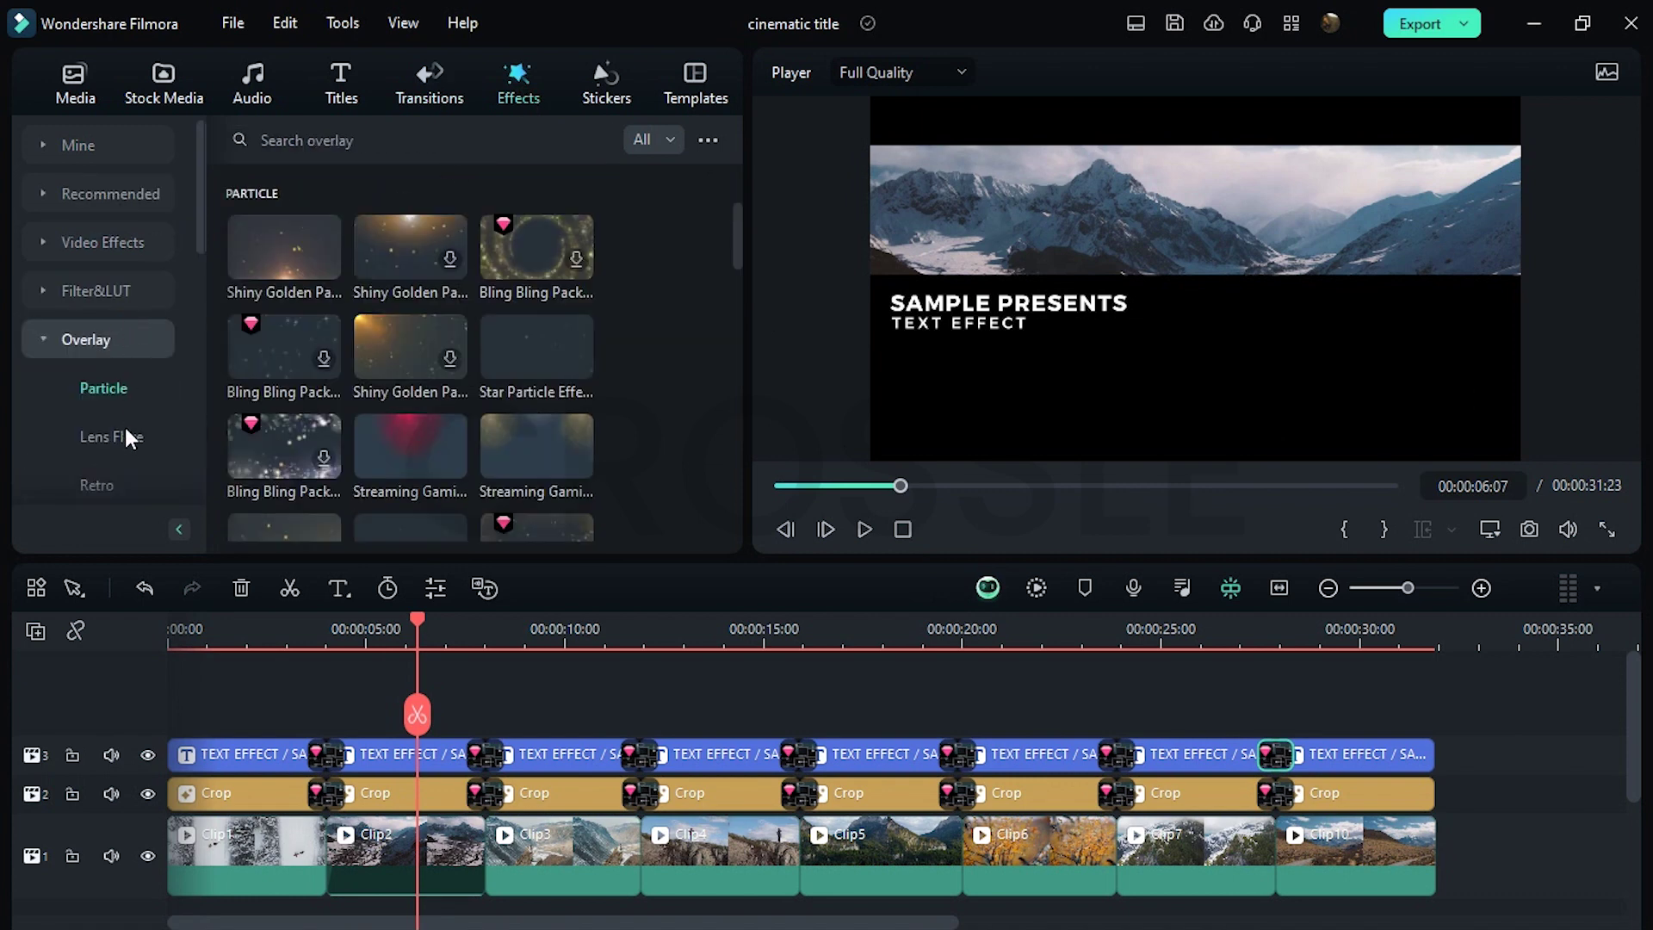
click(118, 443)
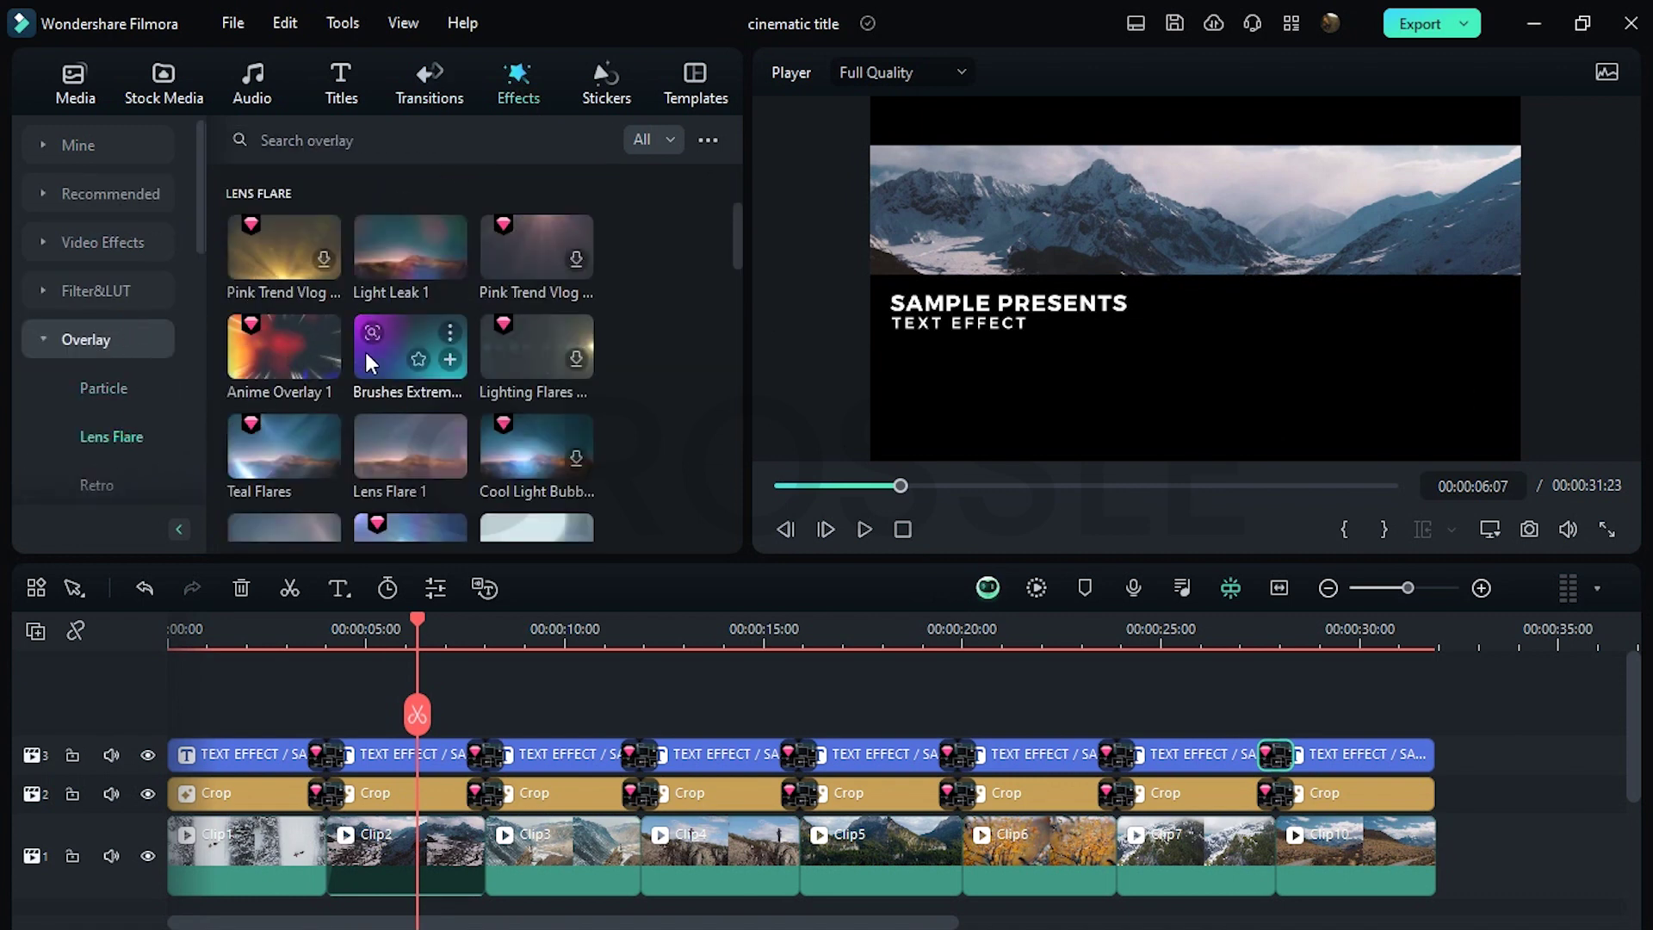
mouse_move(366, 362)
mouse_down()
mouse_move(222, 680)
mouse_move(181, 713)
mouse_up()
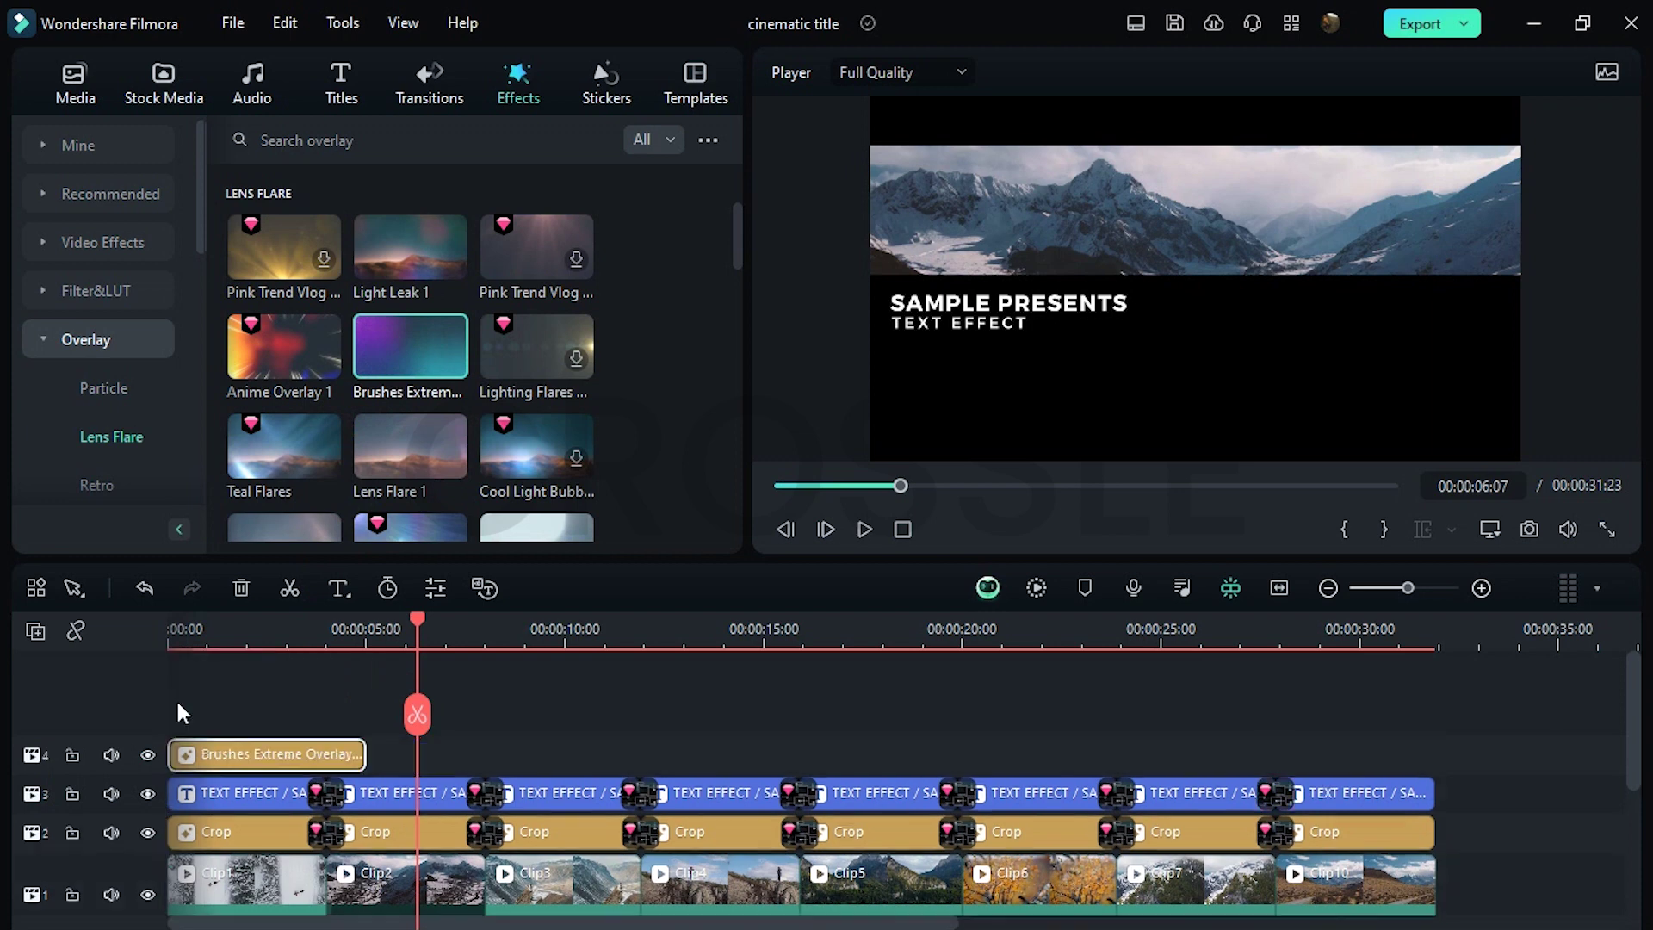
drag(360, 756, 1433, 756)
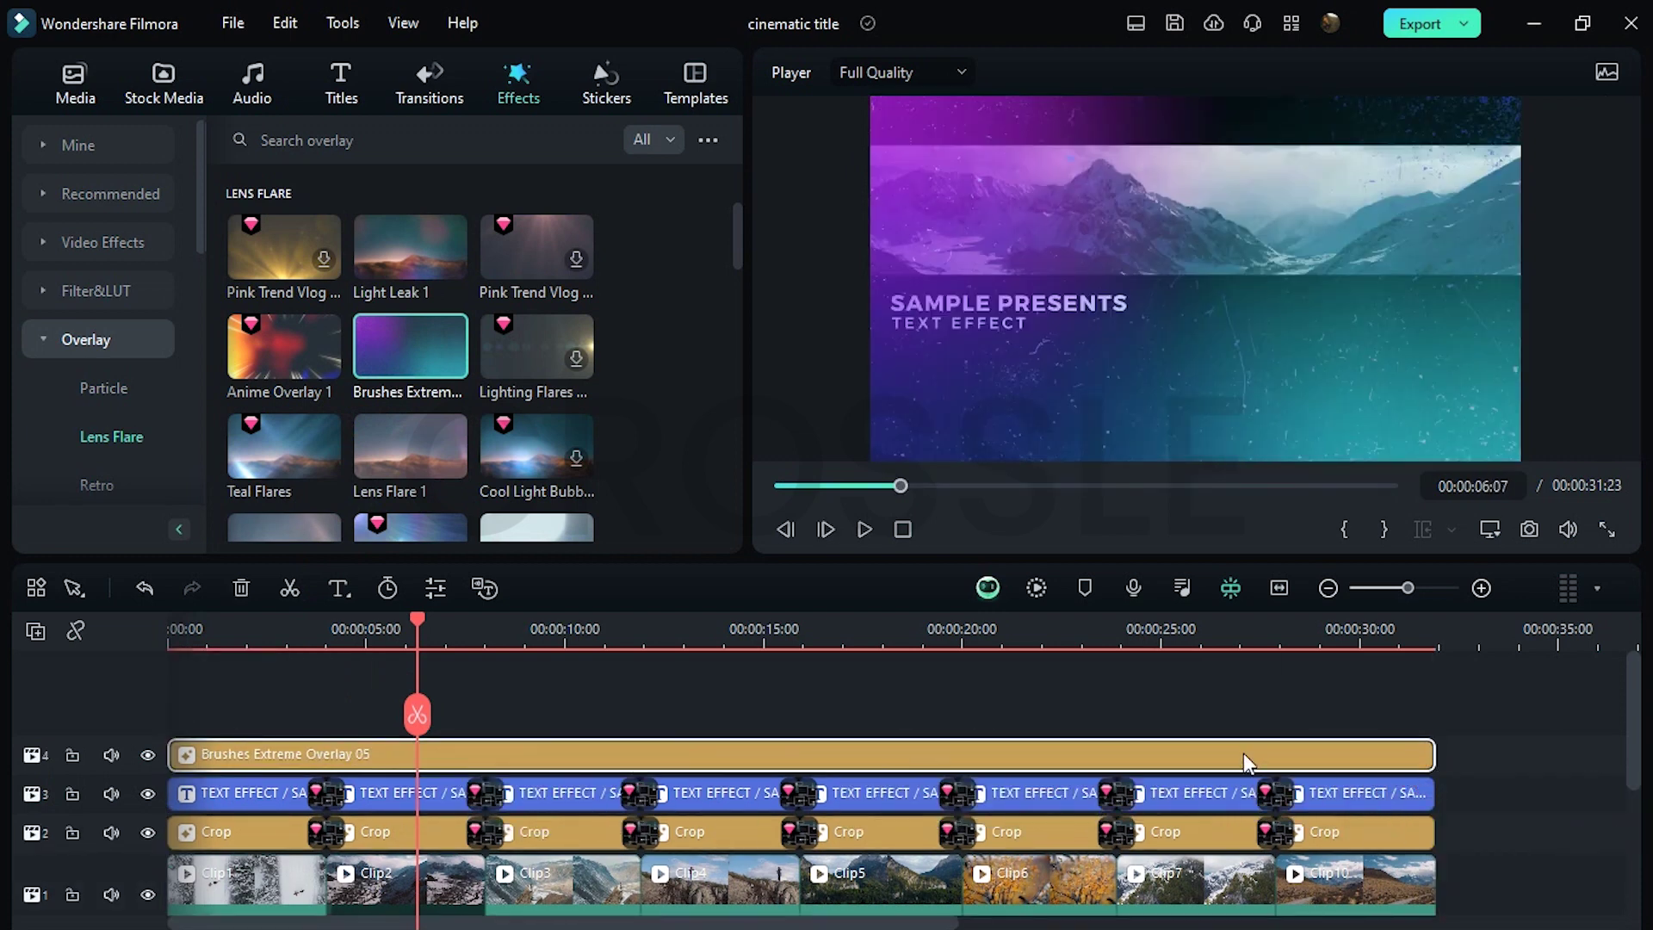
Lower the overlay's opacity to 34% and apply the setting
double_click(1220, 759)
drag(583, 262, 261, 359)
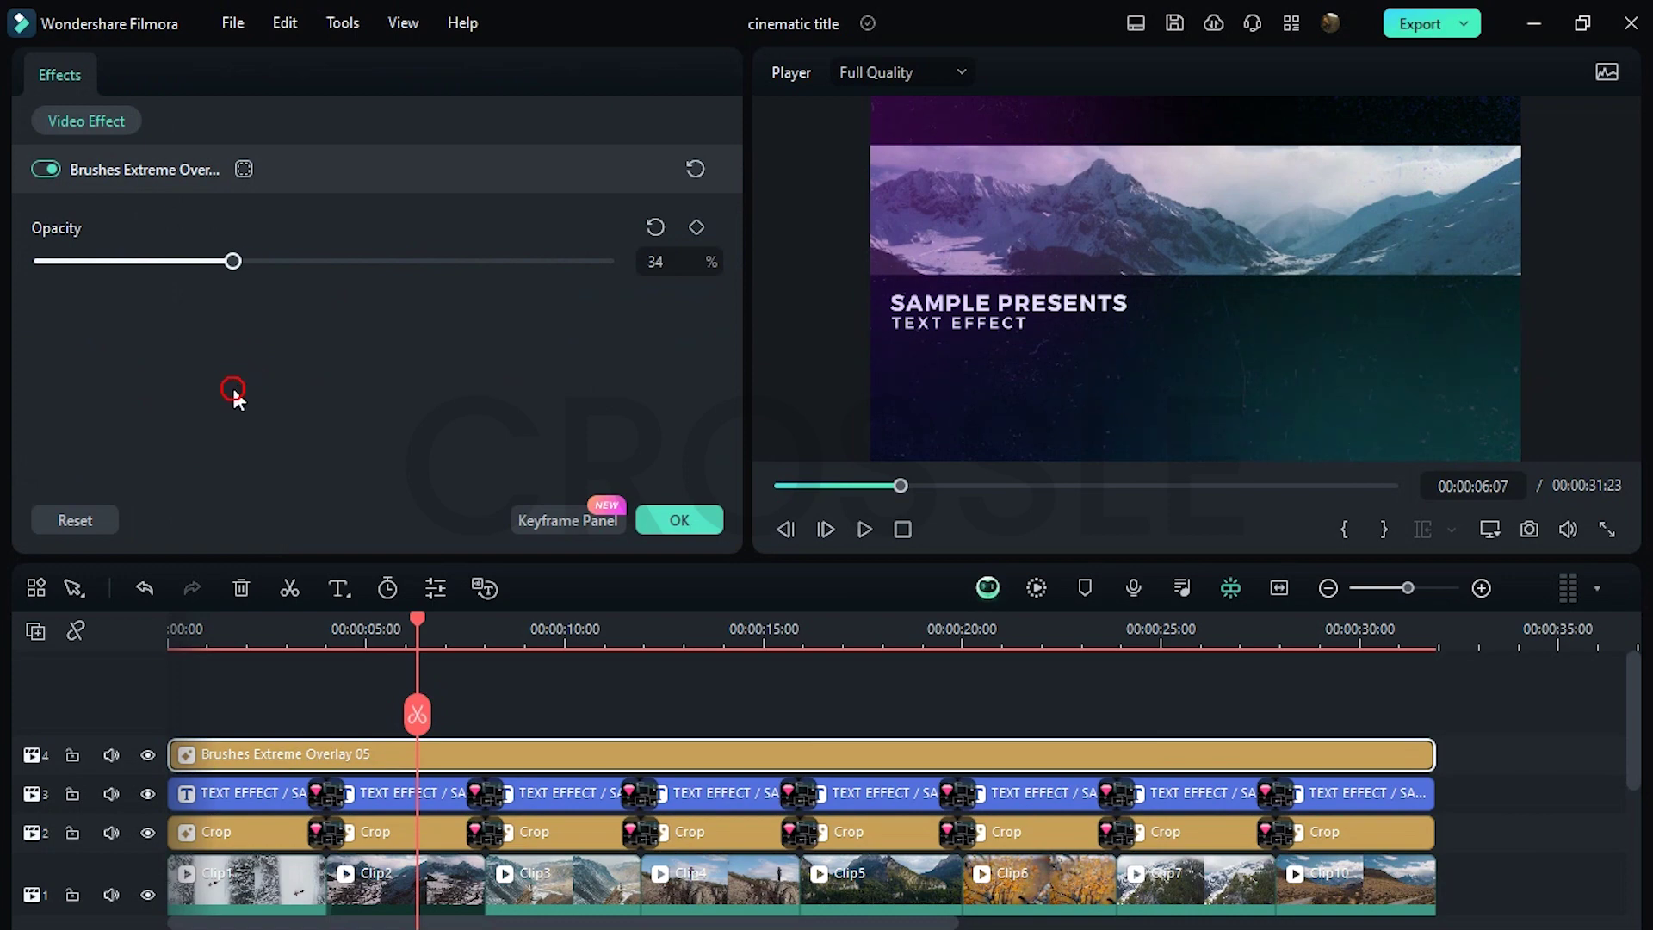
click(663, 517)
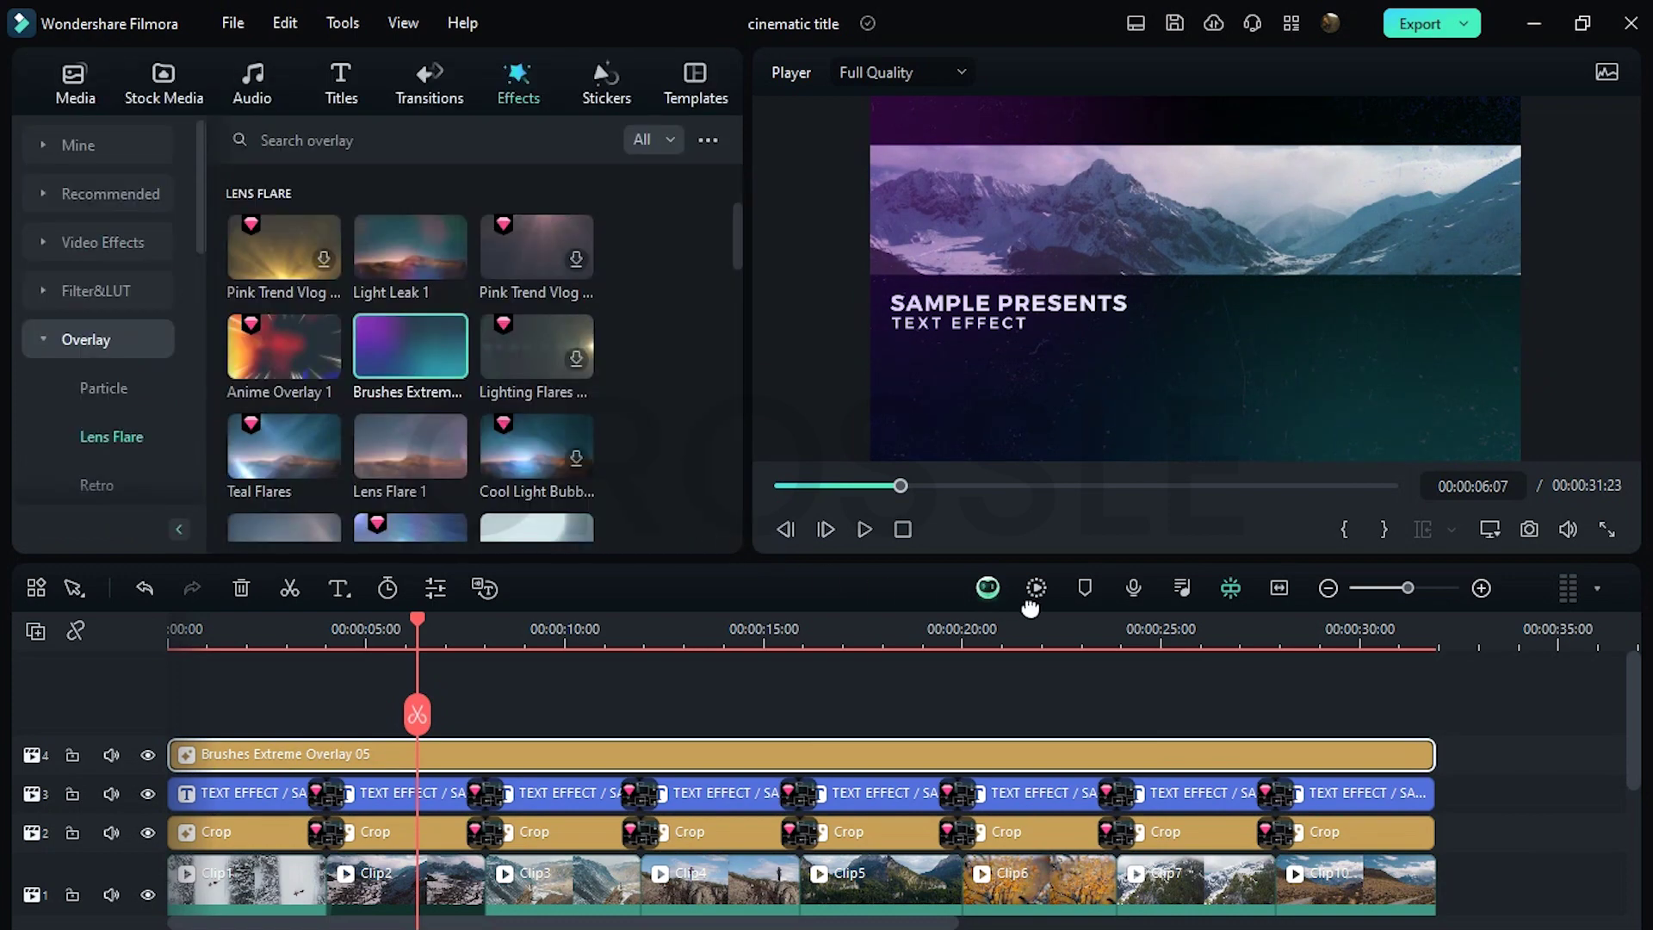
Render the 798-frame preview, then play the montage from the start and pause it
click(1035, 588)
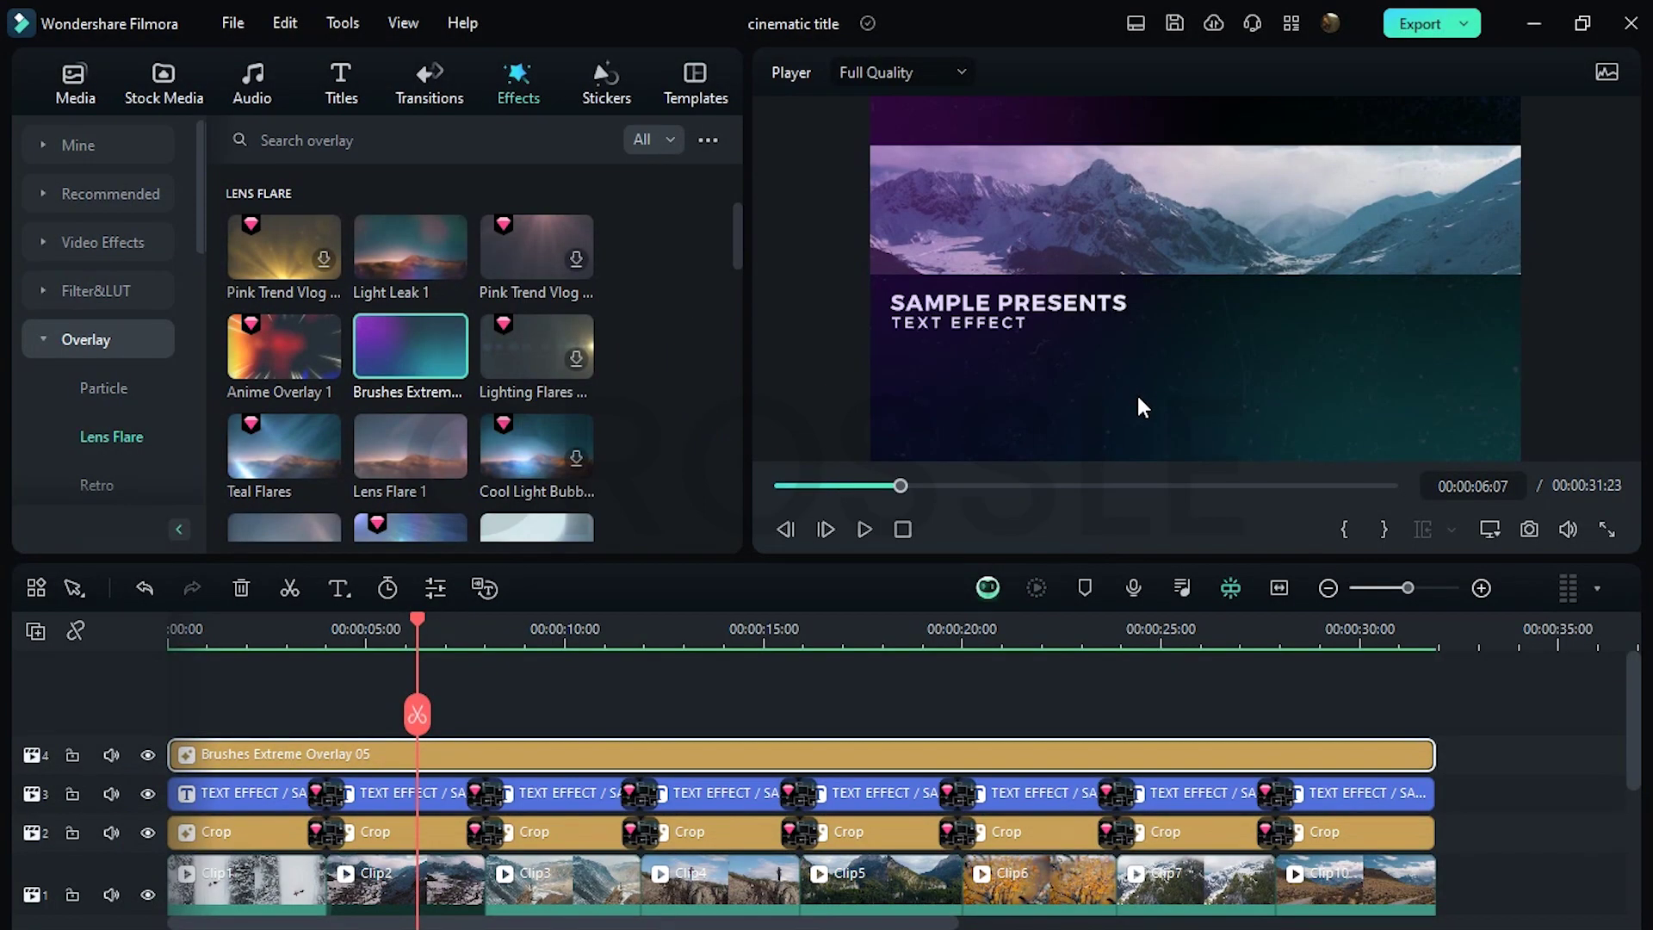
click(902, 529)
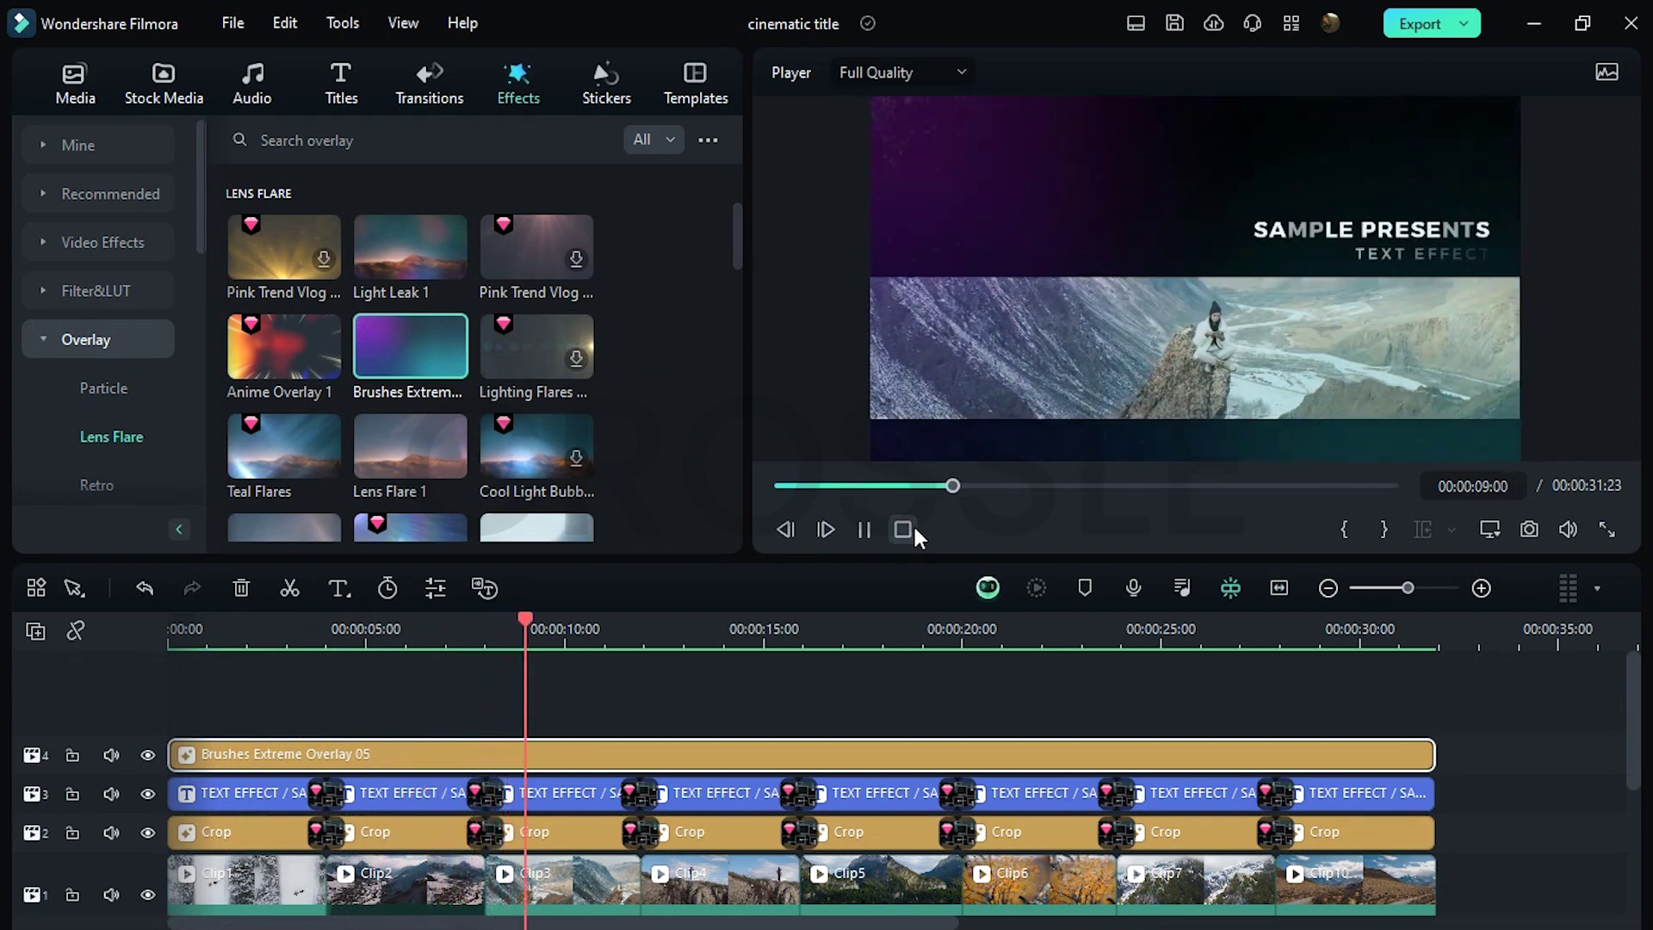
key(space)
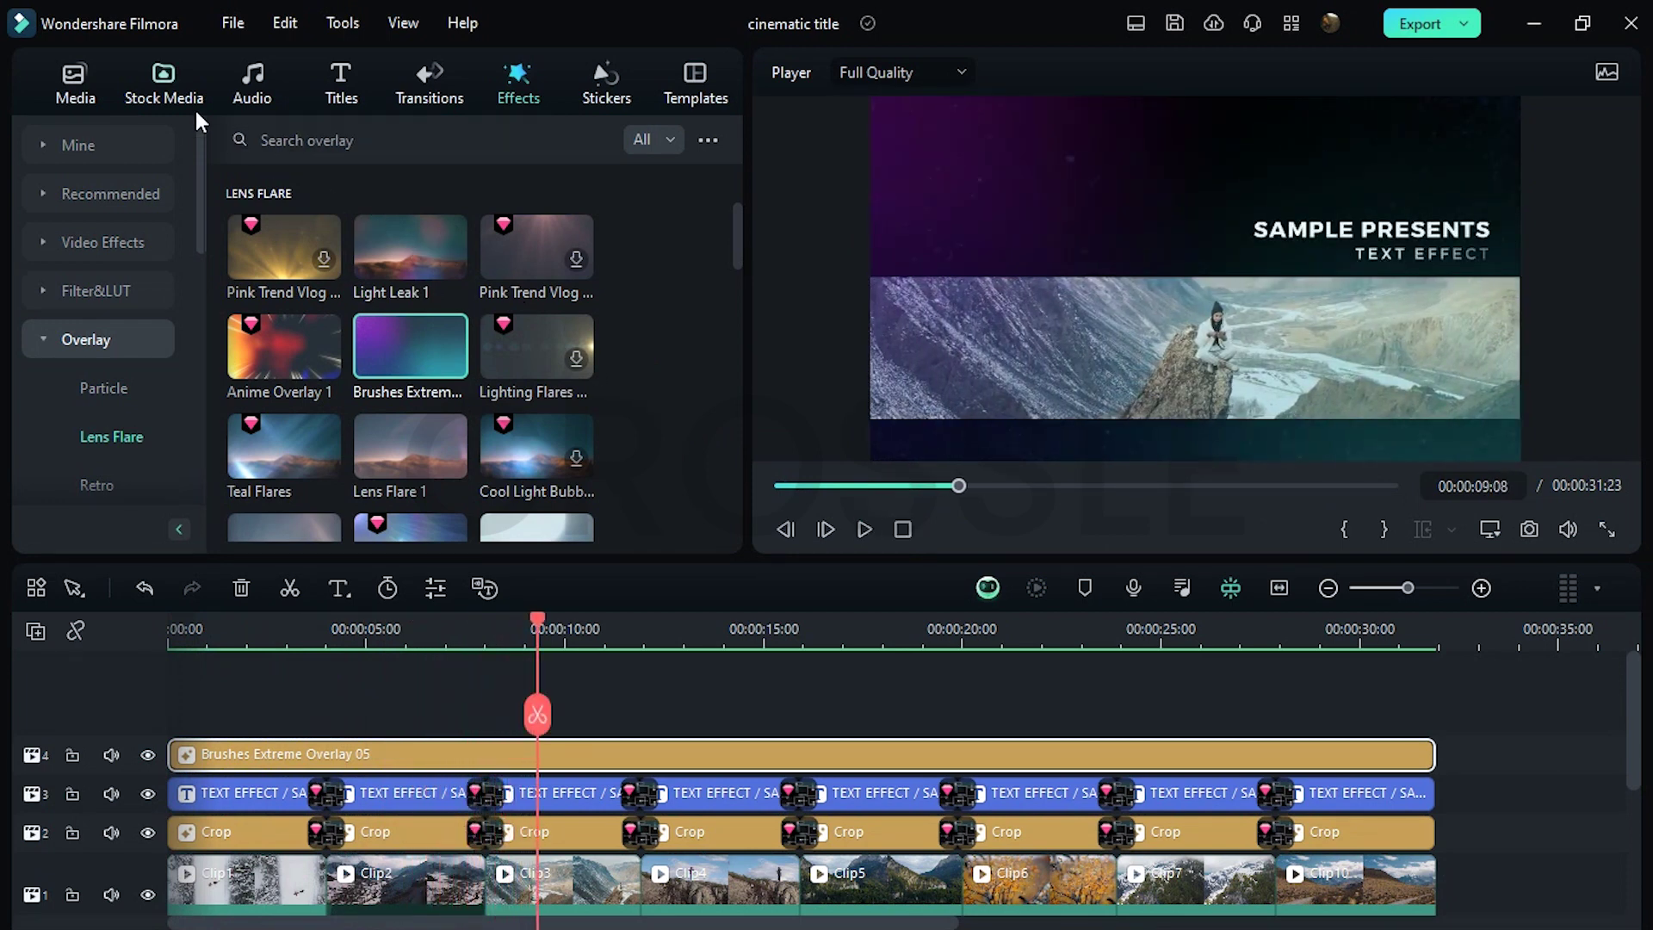
Place the Bgm audio clip from the media library at the start of the timeline
click(77, 84)
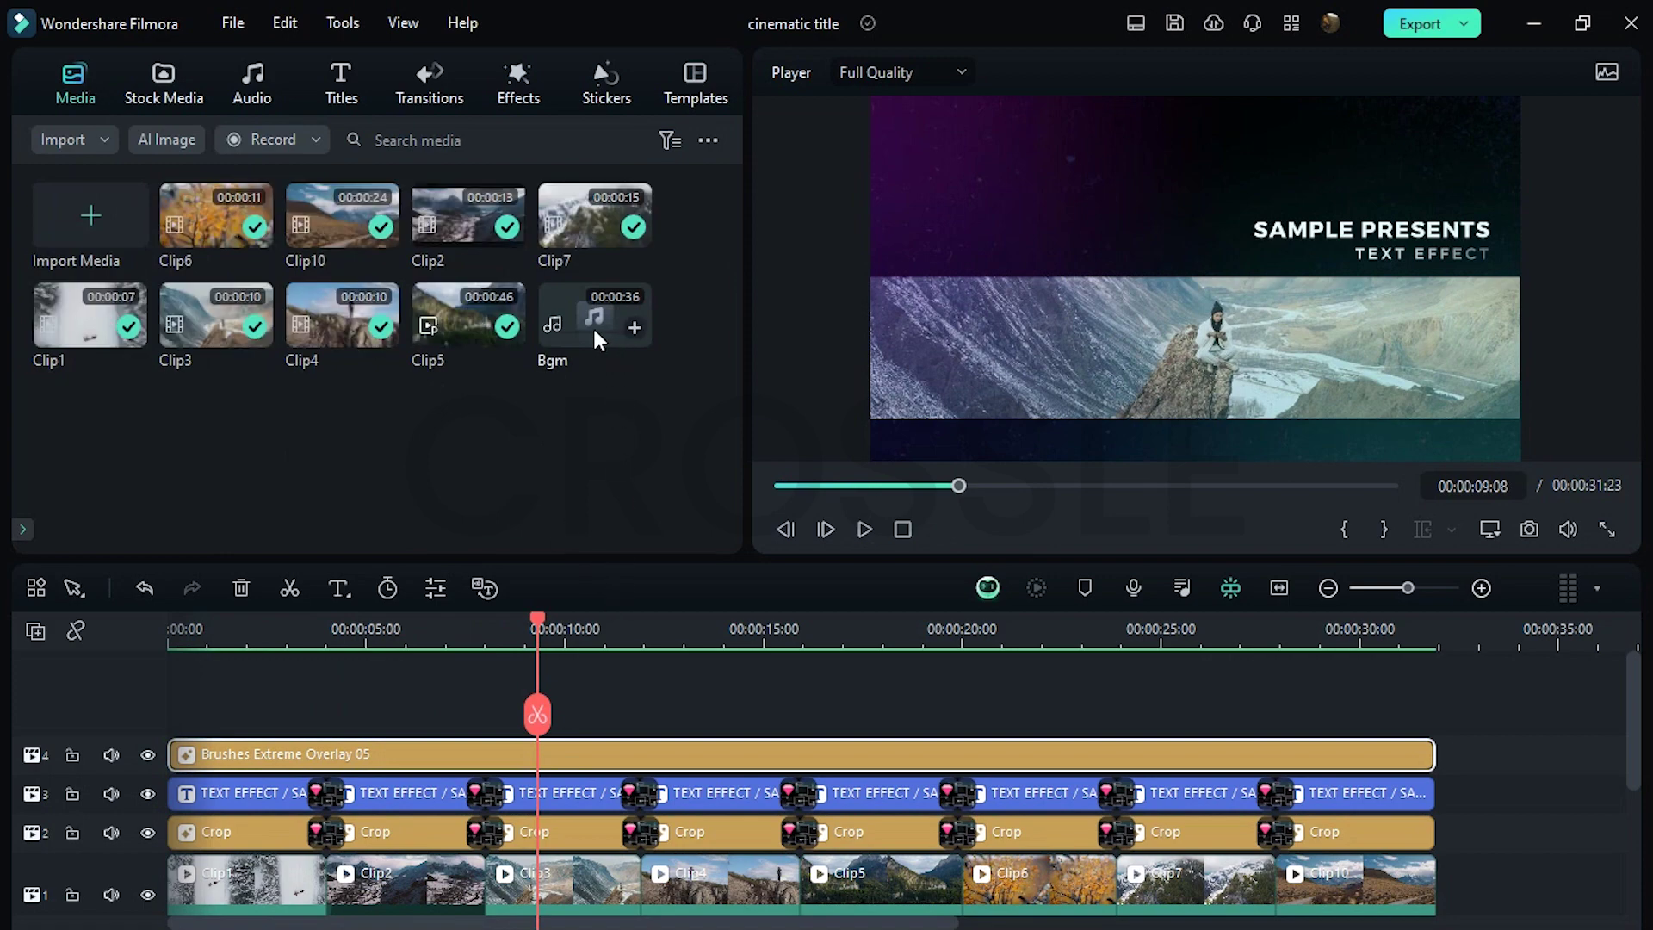
drag(491, 738, 183, 872)
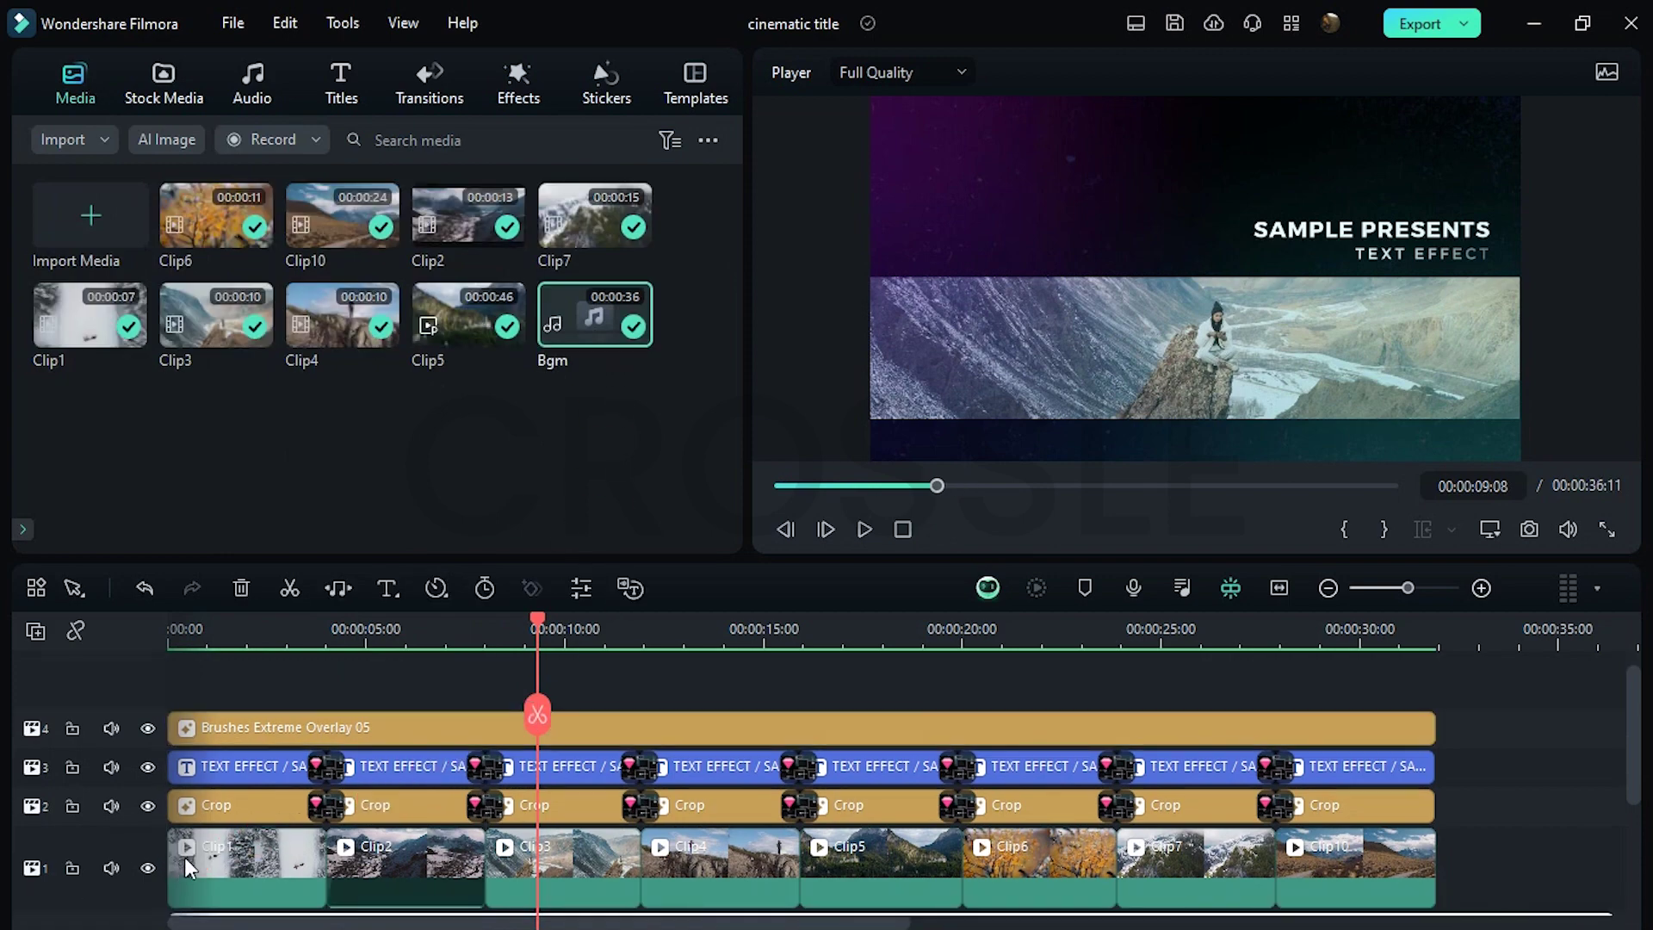
scroll(1403, 852, down, 1)
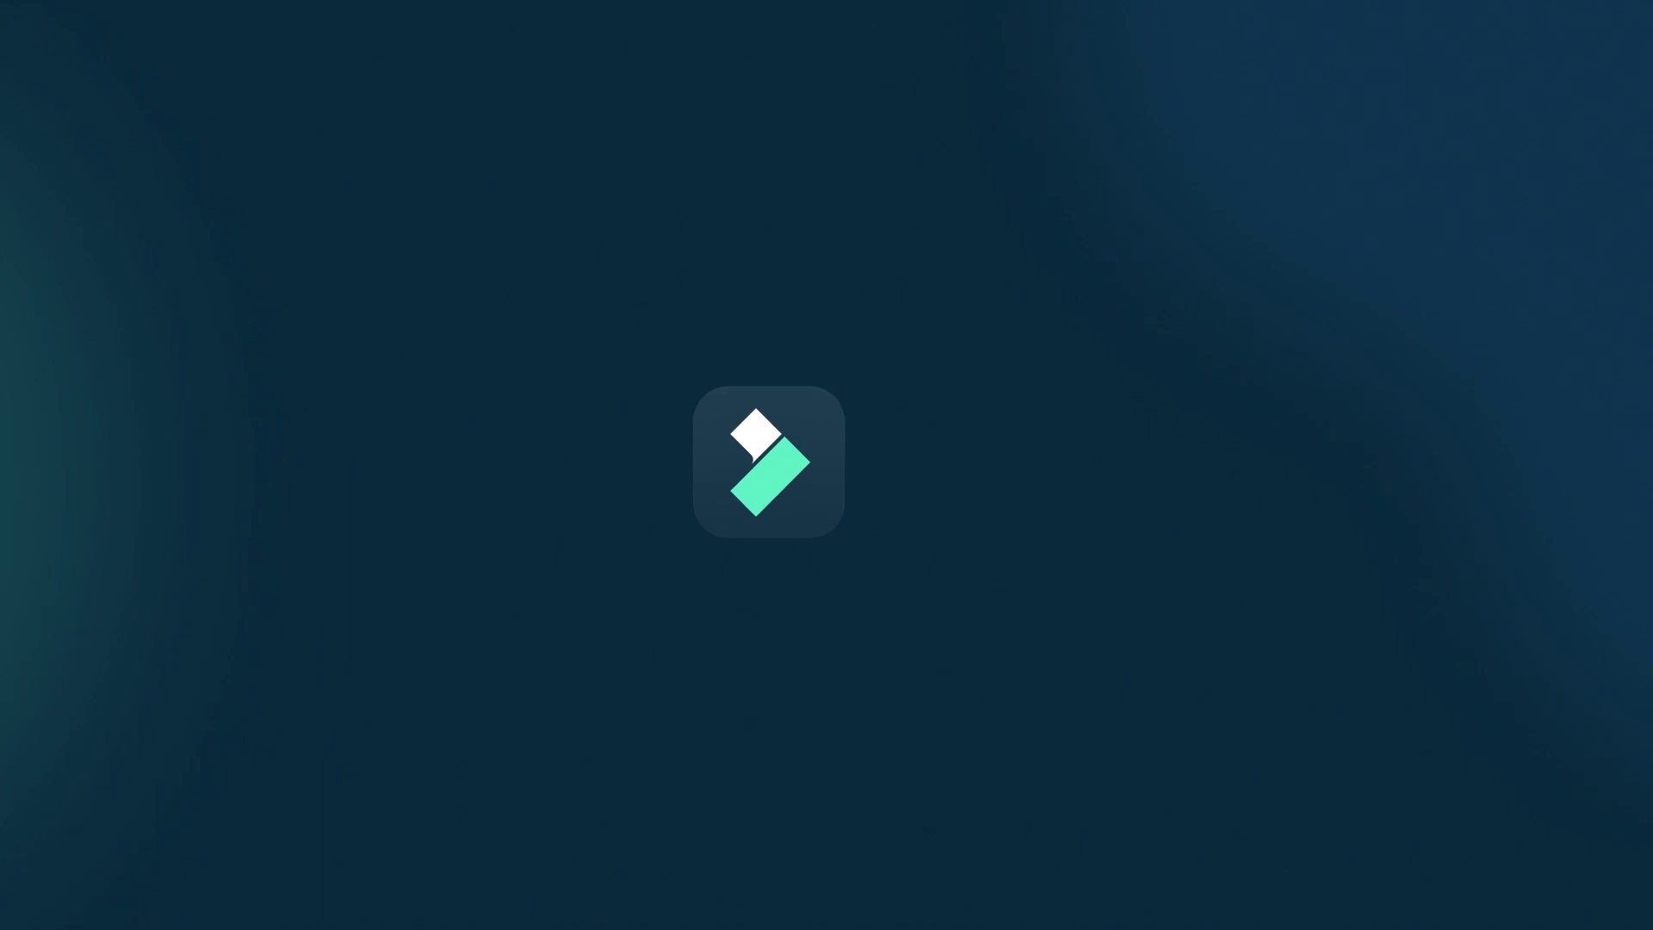